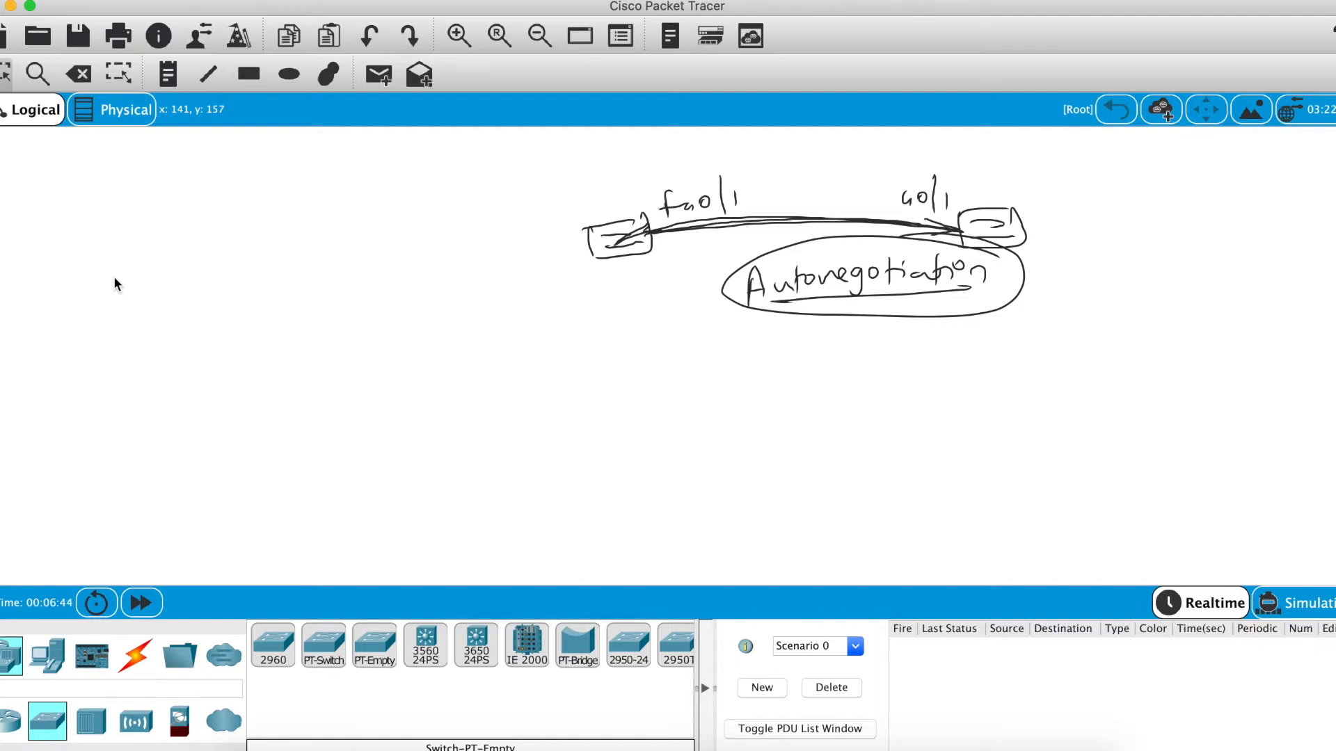
Erase the handwritten autonegotiation sketch and link drawing from the workspace
drag(791, 219, 734, 251)
mouse_move(651, 245)
mouse_down()
mouse_move(811, 278)
mouse_move(1019, 233)
mouse_move(922, 198)
mouse_move(672, 206)
mouse_up()
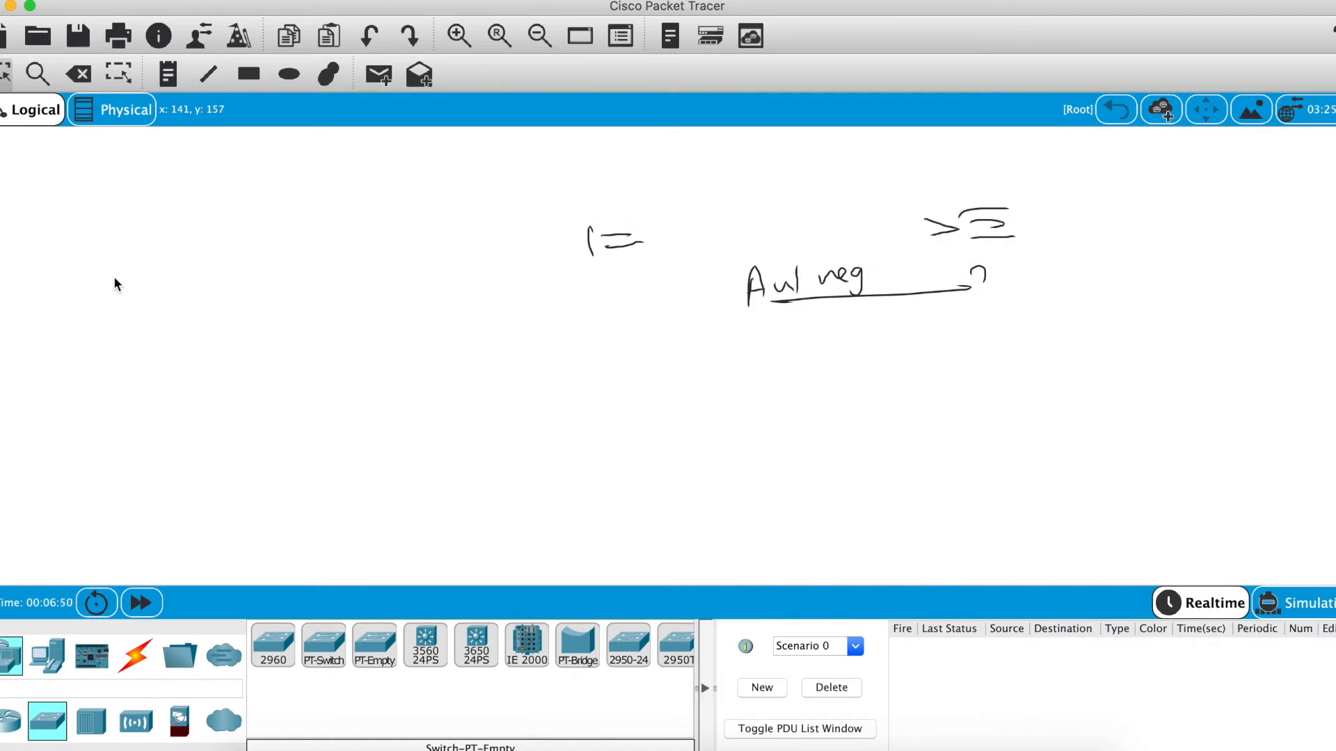
mouse_move(592, 241)
mouse_down()
mouse_move(617, 235)
mouse_move(759, 286)
mouse_move(978, 276)
mouse_move(946, 224)
mouse_up()
drag(644, 243, 605, 246)
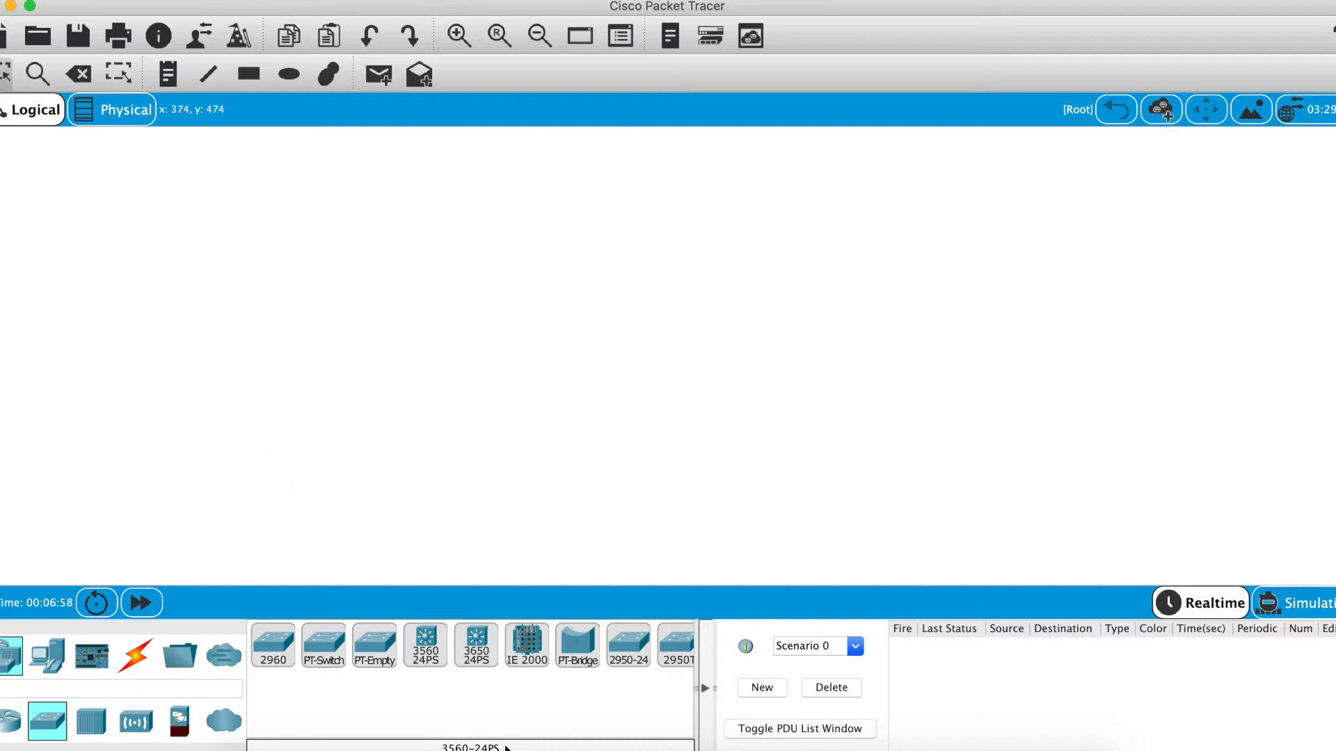
Place a 2960 switch in the workspace with two PCs on each side of it
drag(271, 643, 598, 260)
click(494, 304)
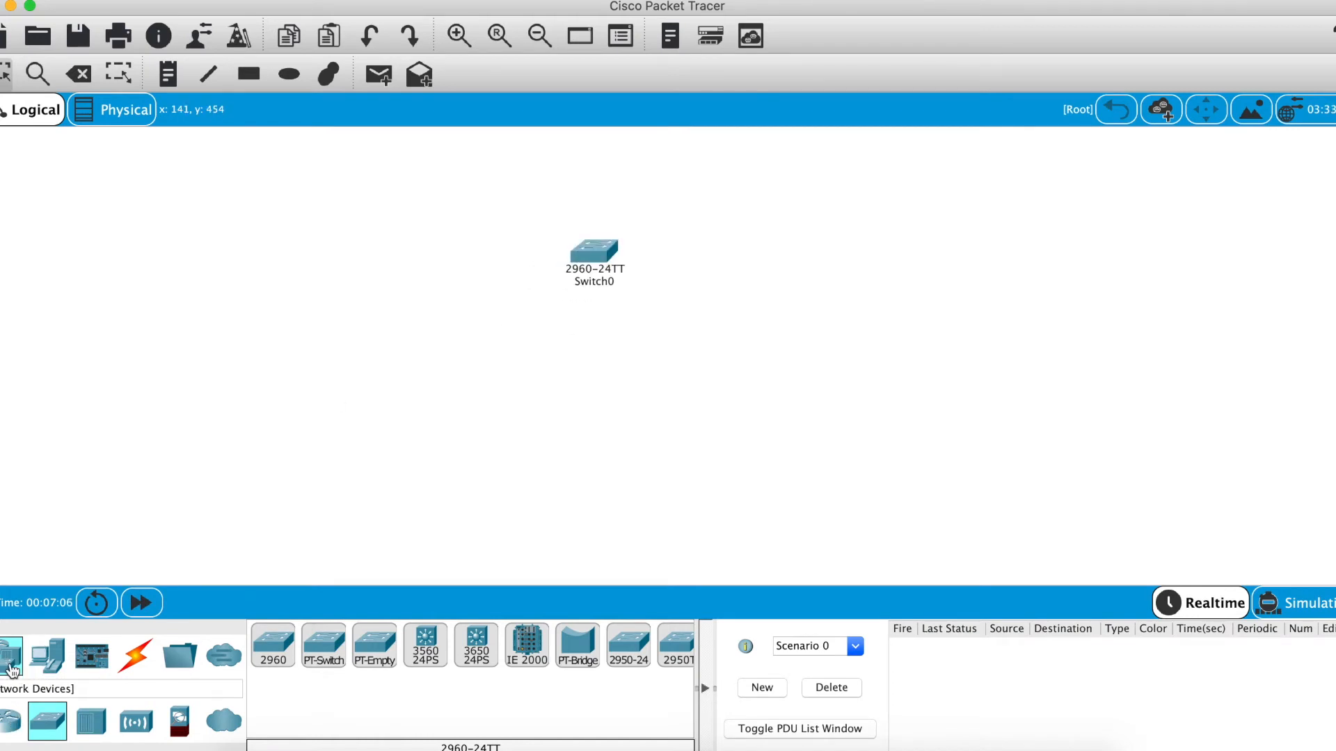
click(61, 657)
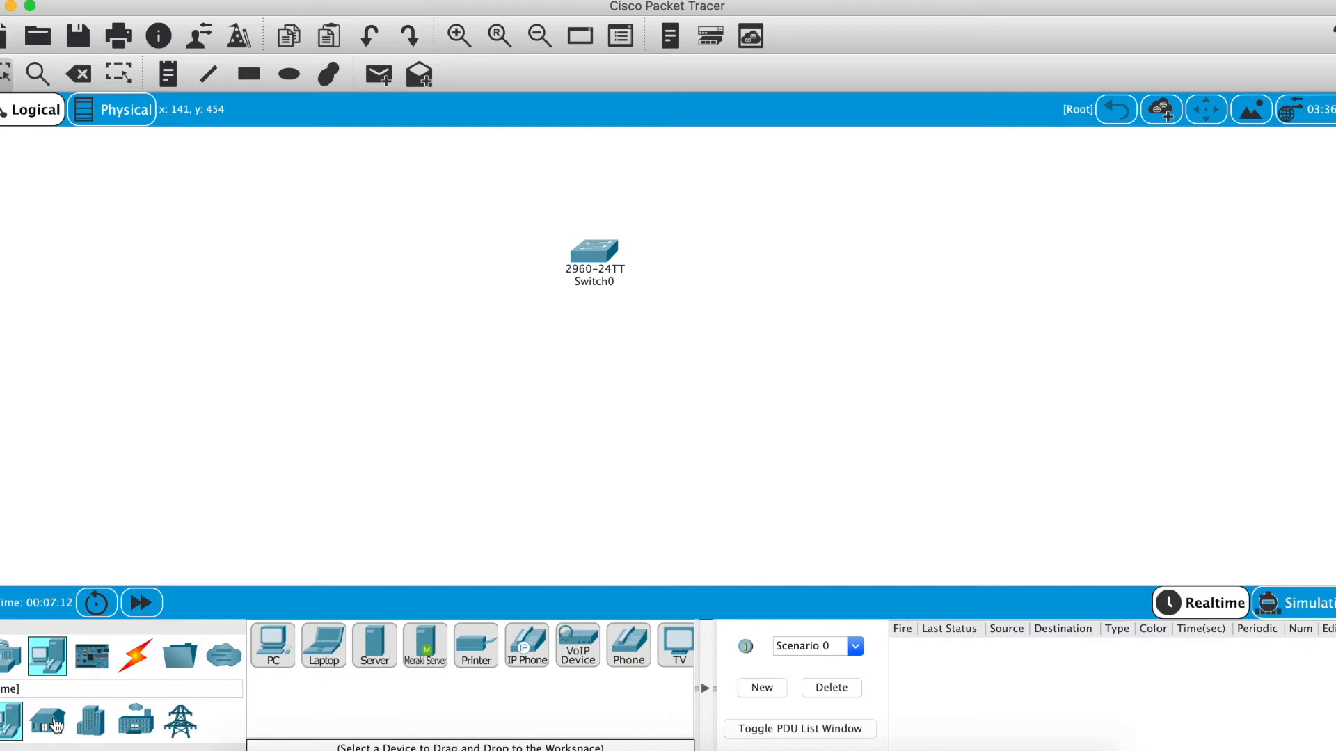
drag(271, 659, 280, 647)
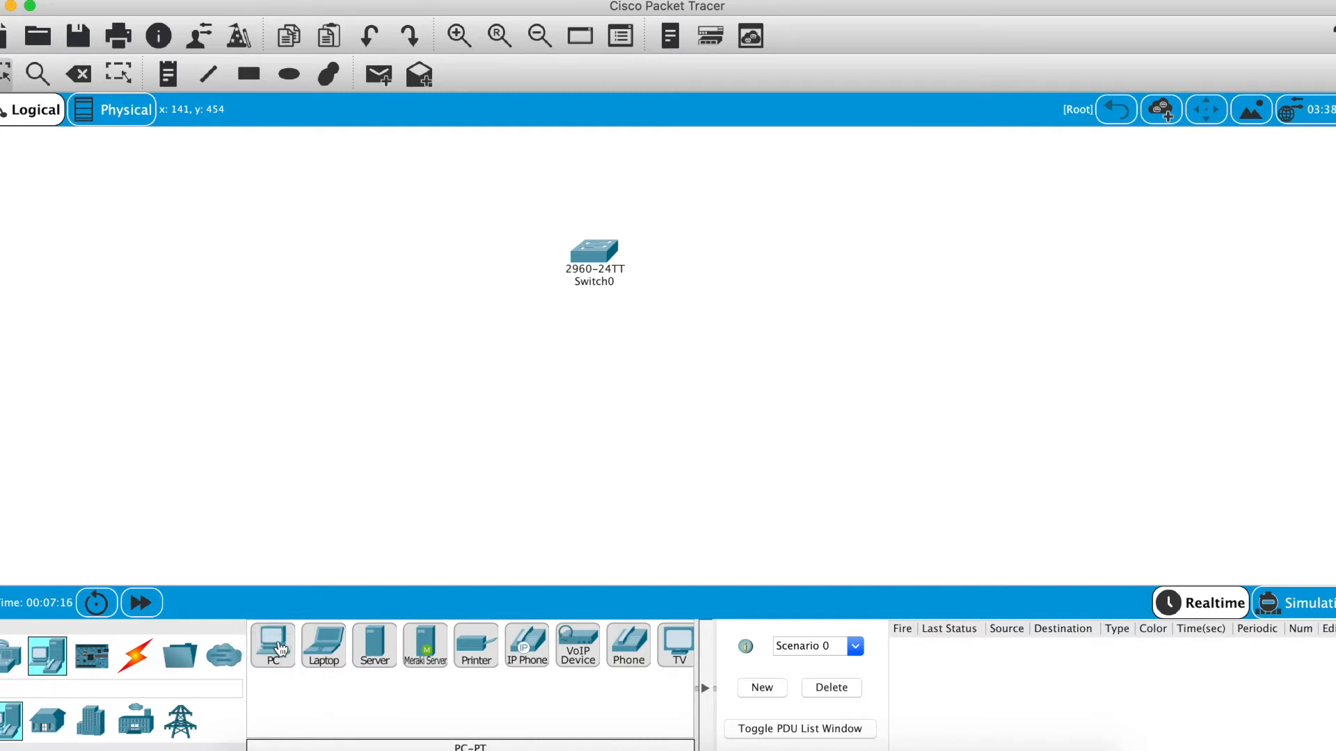
click(280, 648)
click(340, 296)
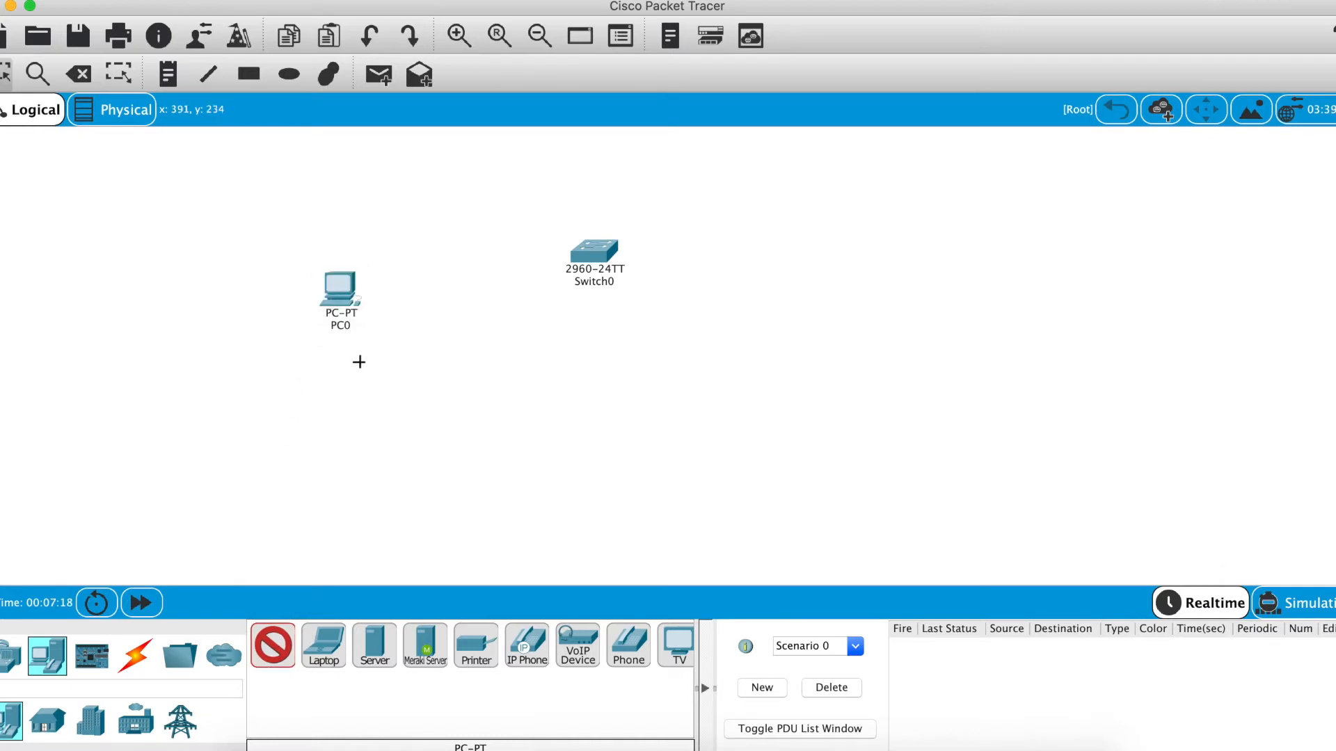
click(349, 407)
click(782, 259)
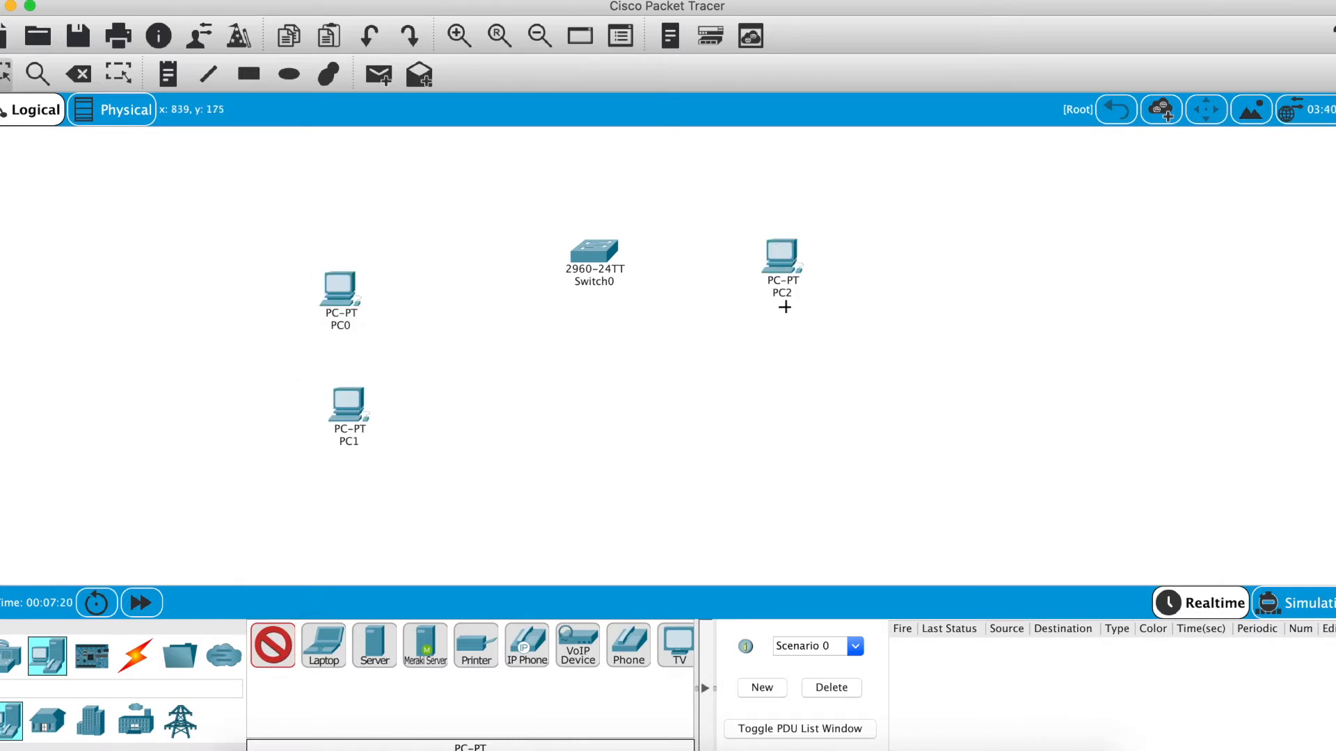
click(784, 357)
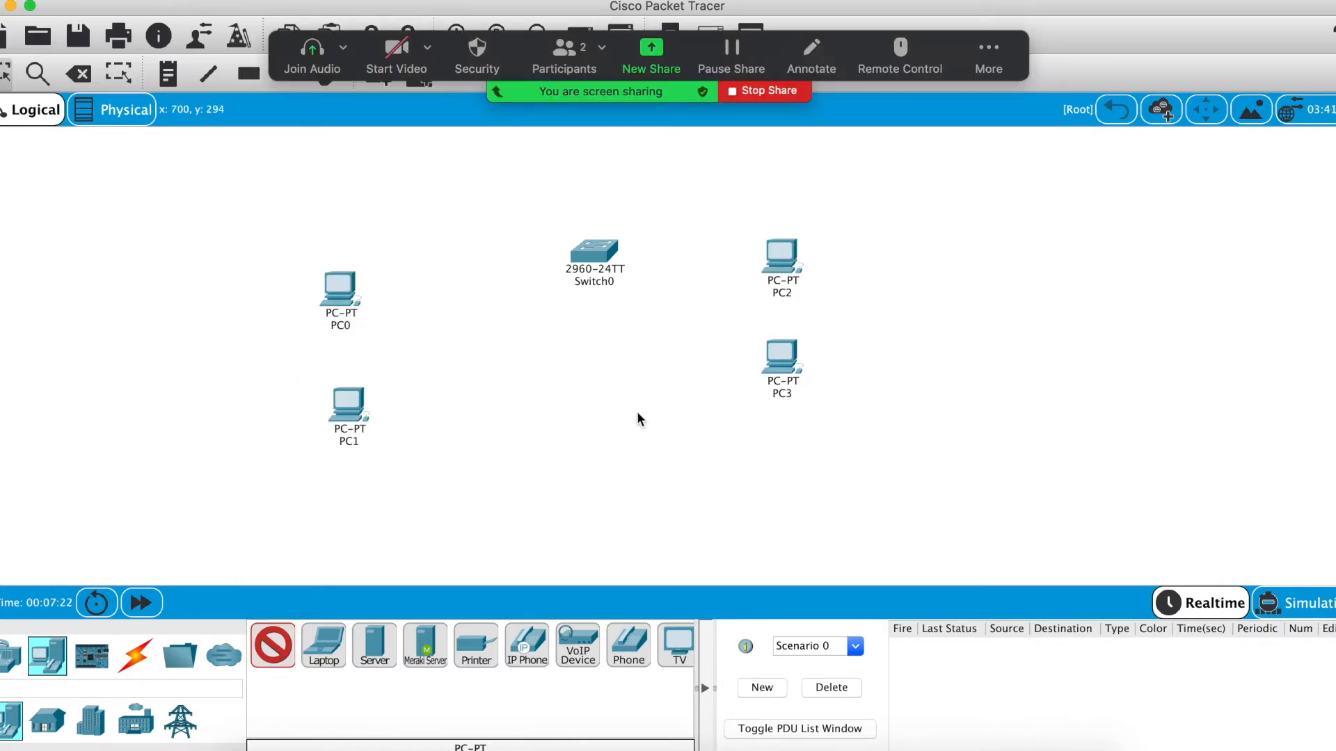
click(1012, 39)
click(996, 295)
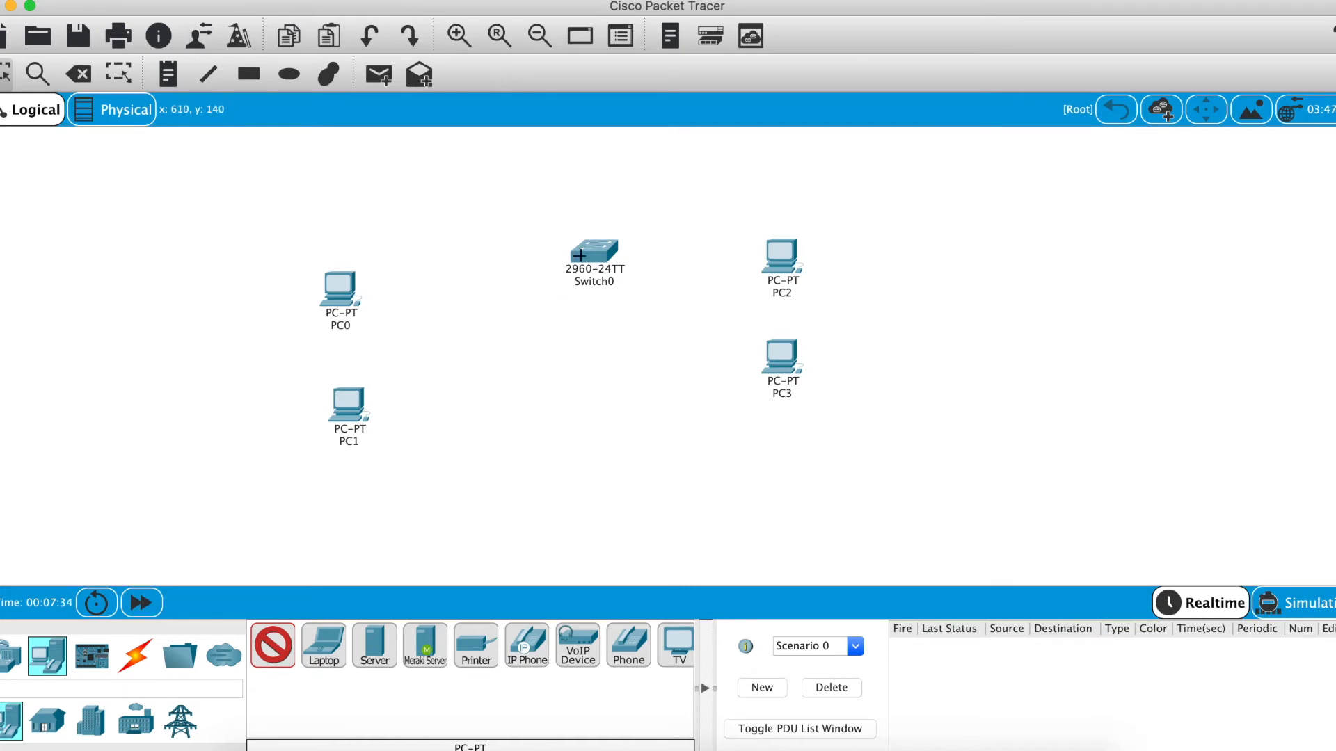
mouse_move(580, 256)
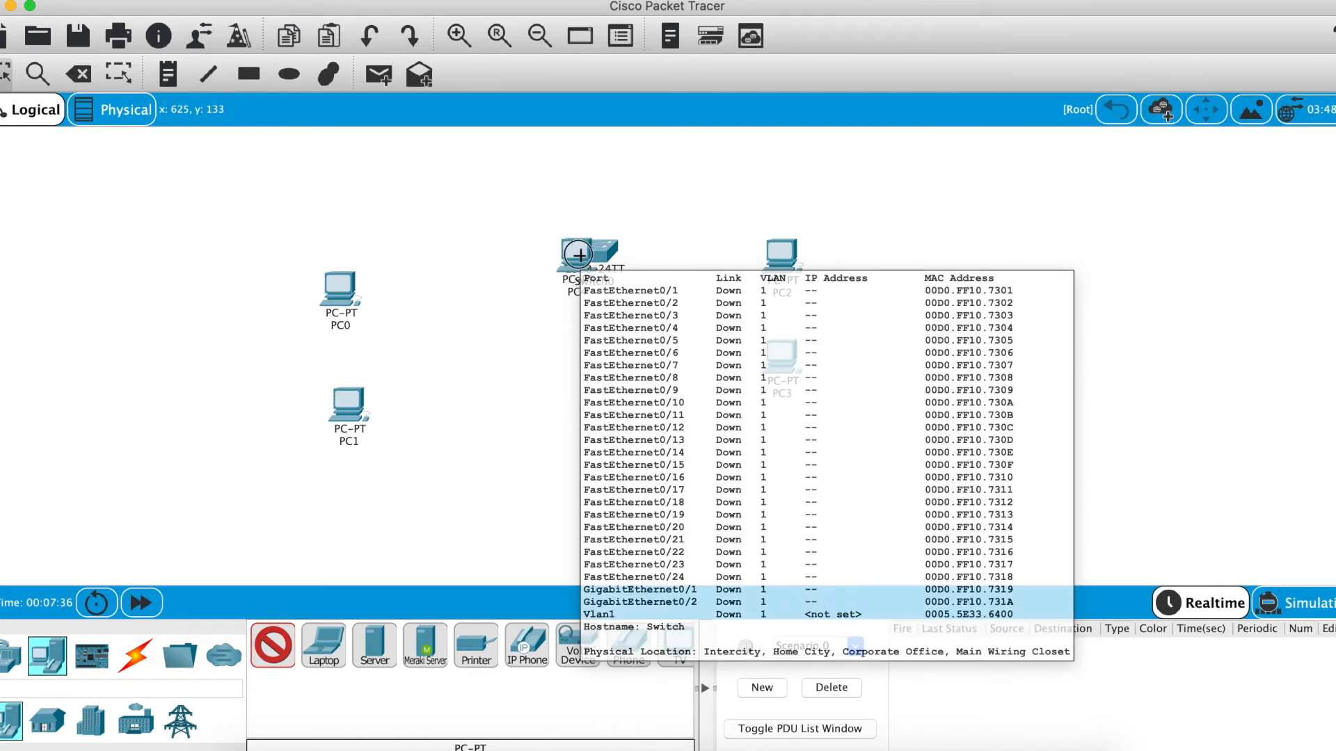
click(579, 255)
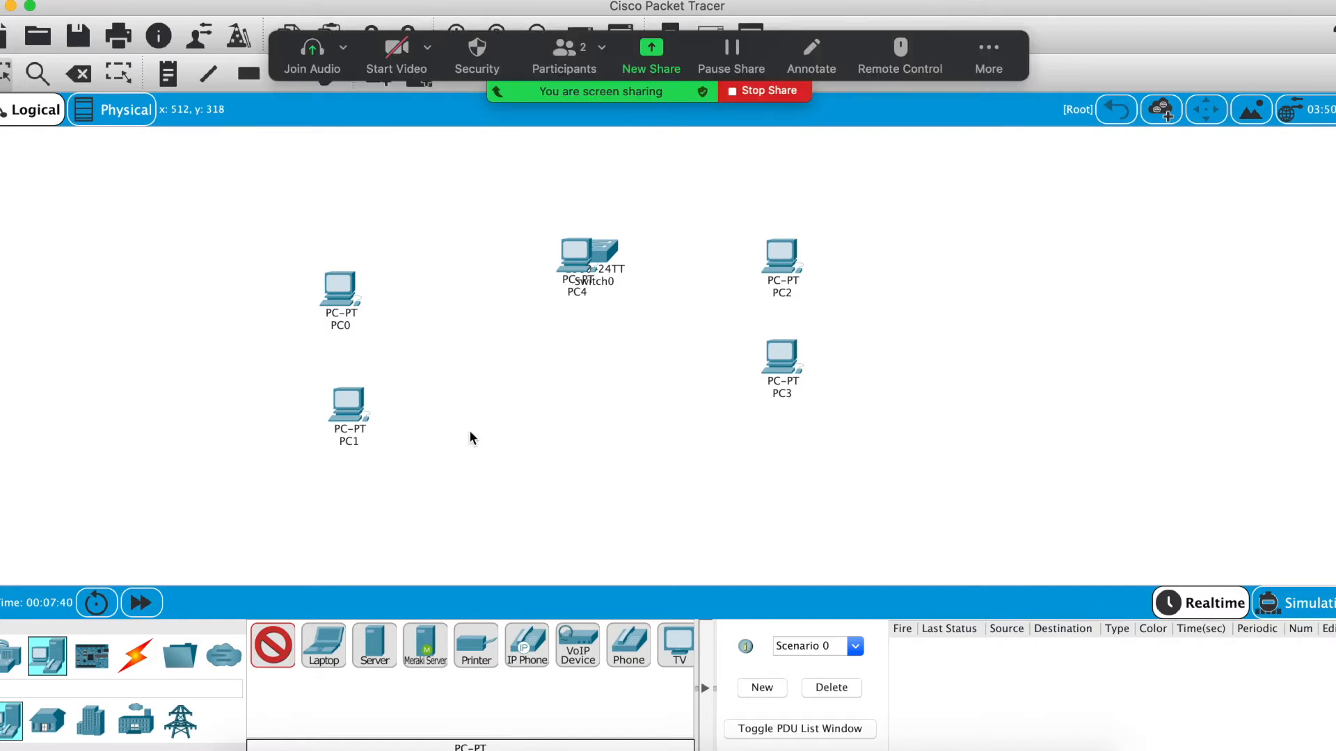
click(987, 57)
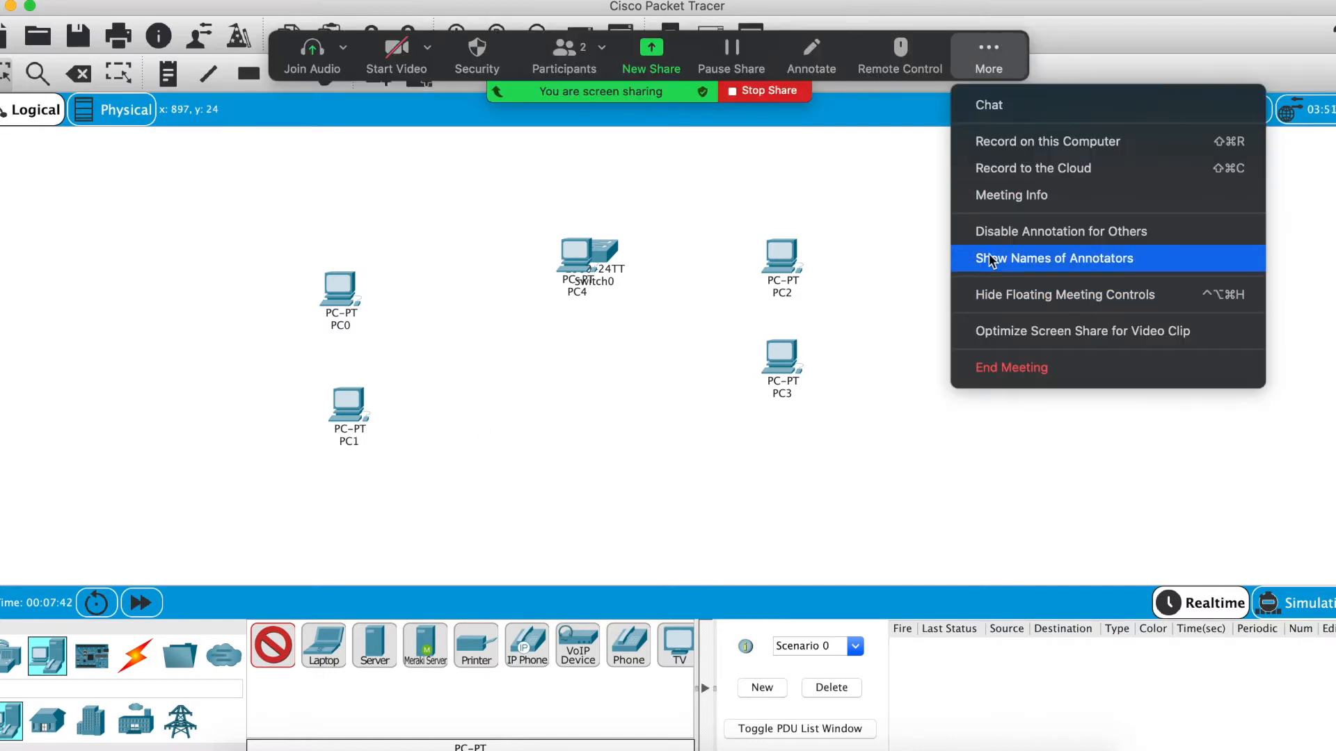
click(656, 307)
click(656, 313)
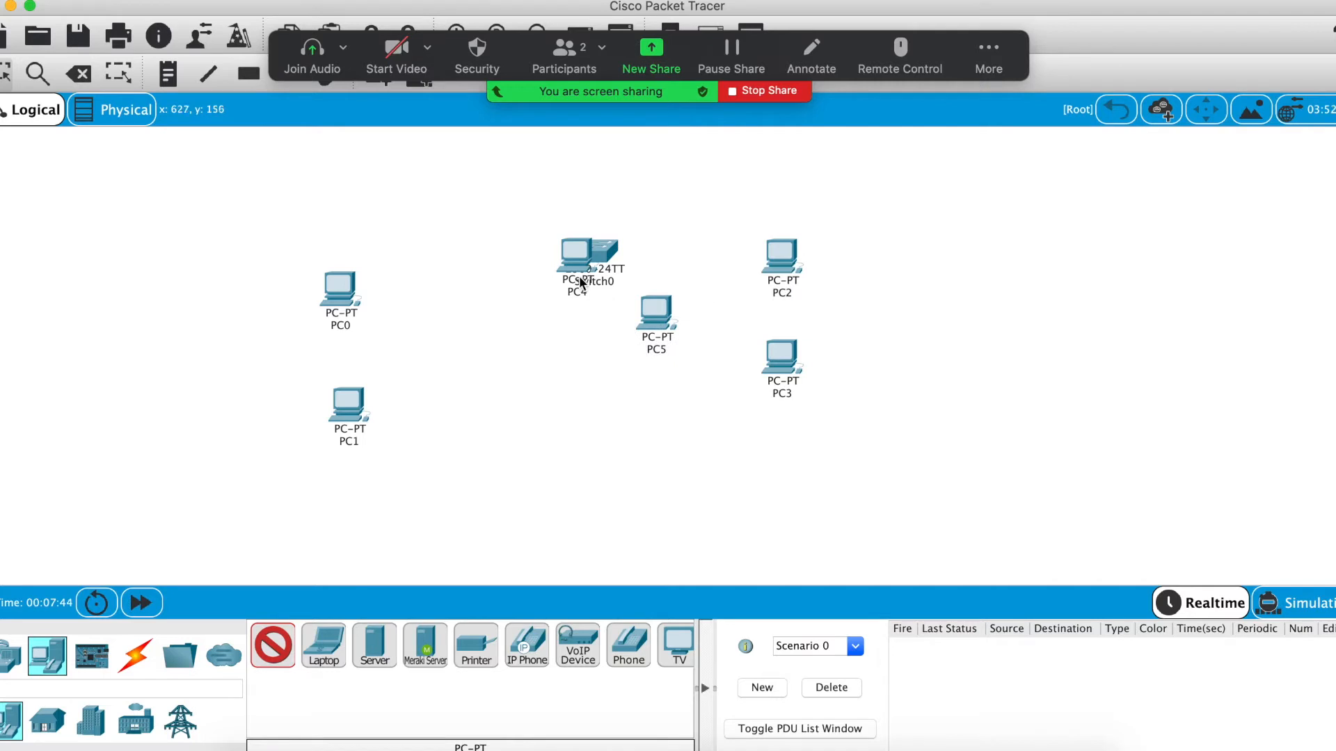
click(565, 363)
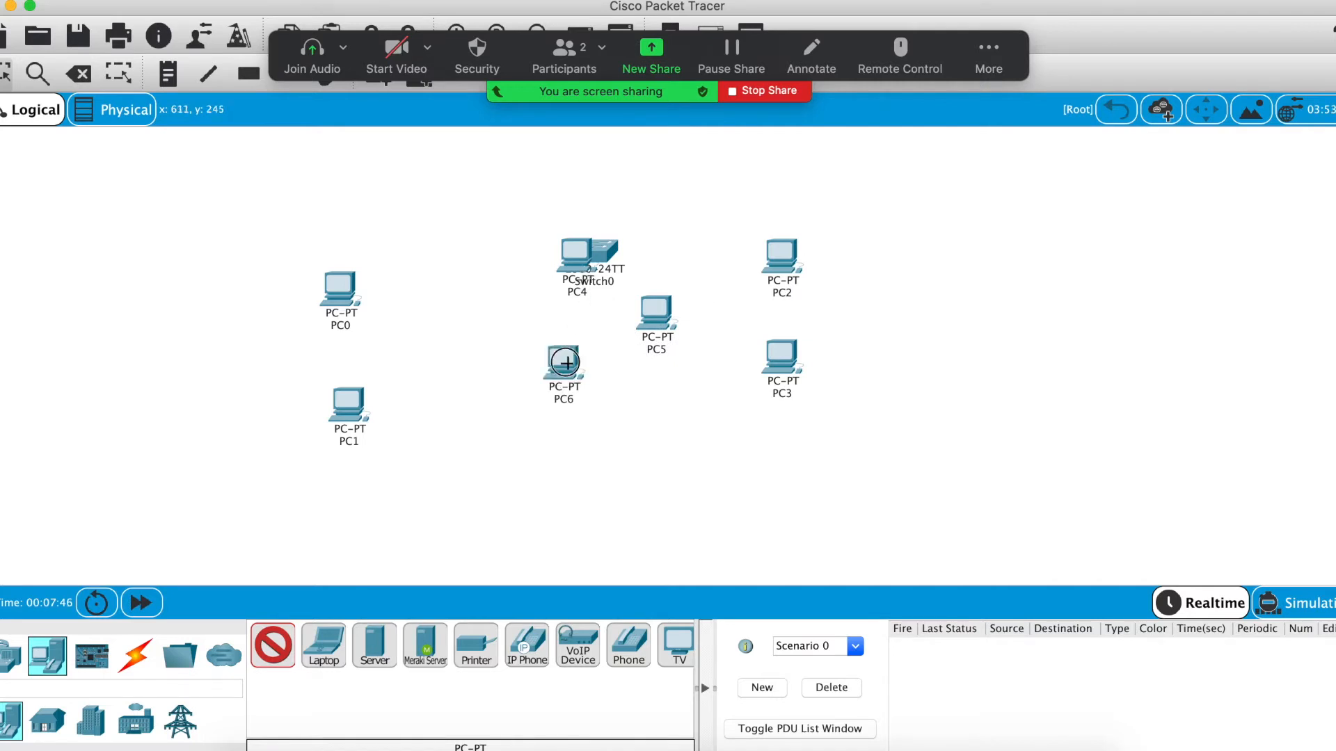
click(617, 379)
key(Escape)
Move the four stray PCs, PC4 to PC7, away from the switch and delete them
drag(665, 393, 531, 298)
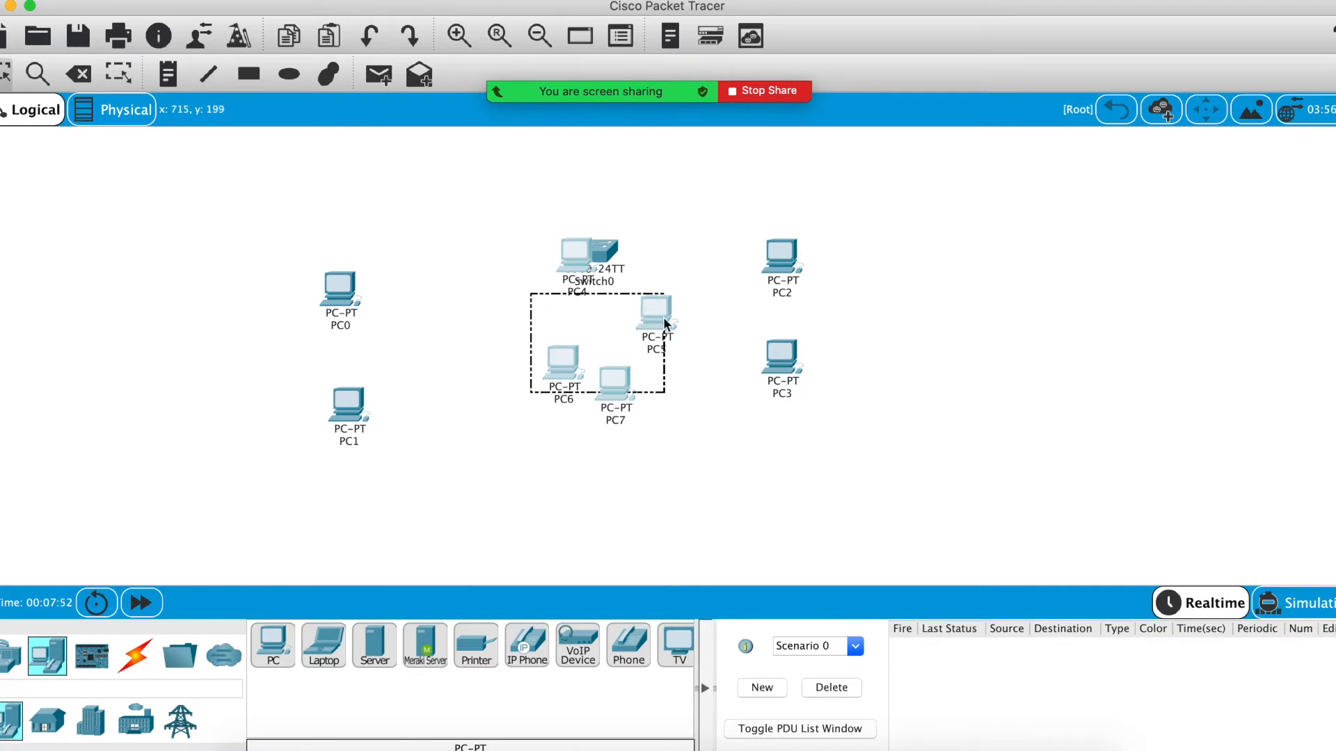
drag(624, 389, 1043, 408)
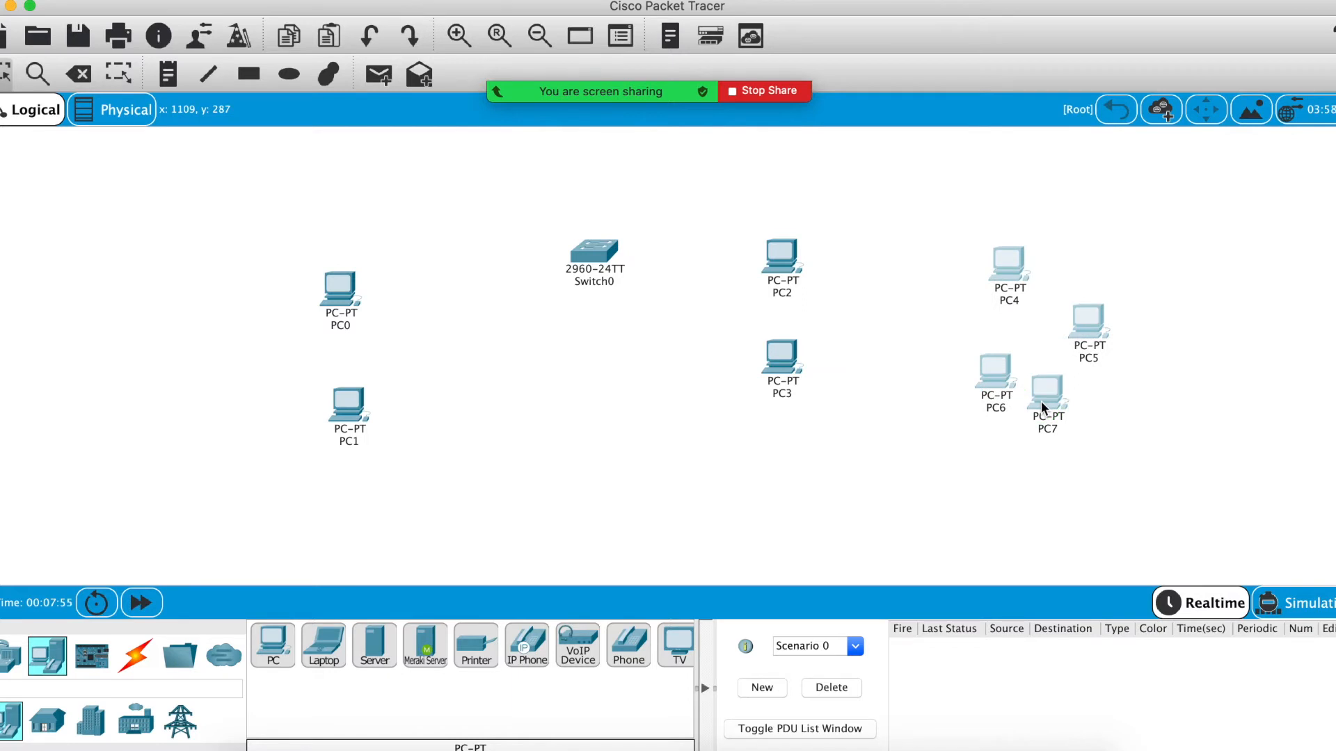
drag(1043, 407, 1072, 417)
drag(993, 248, 1116, 462)
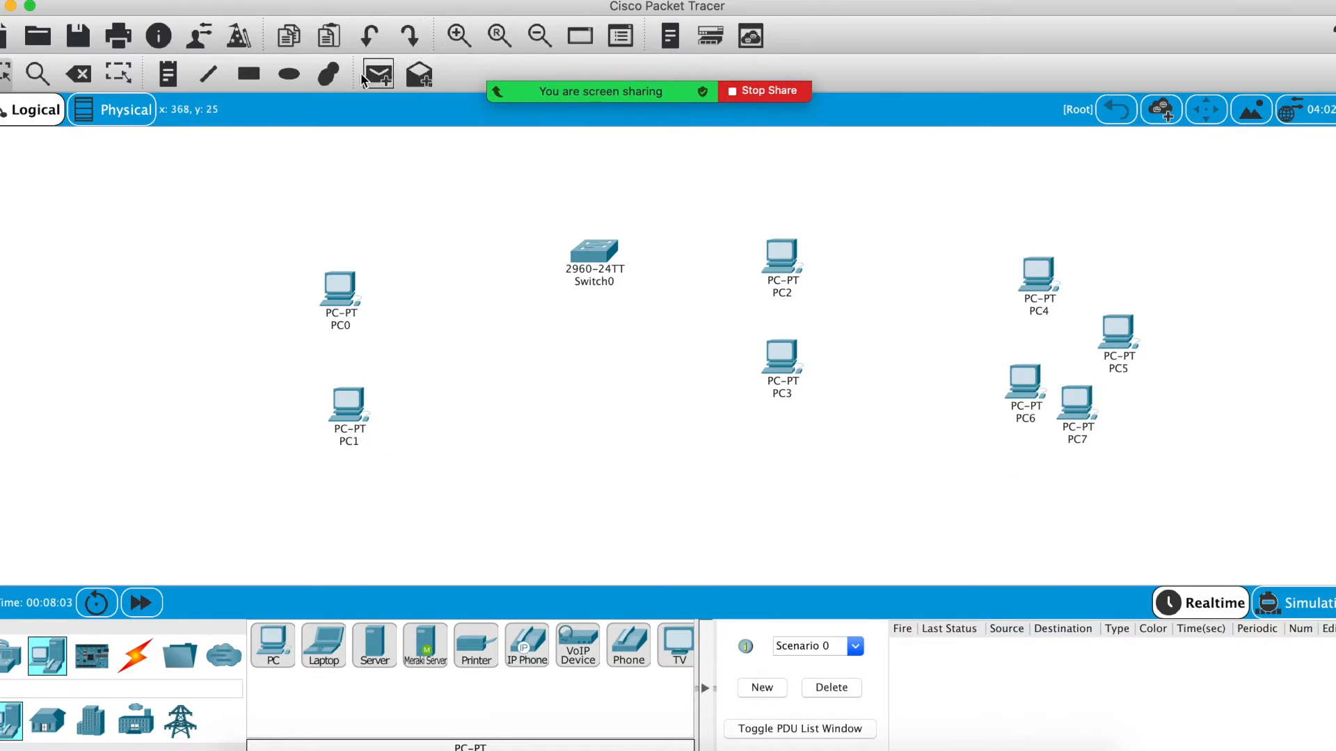
click(78, 74)
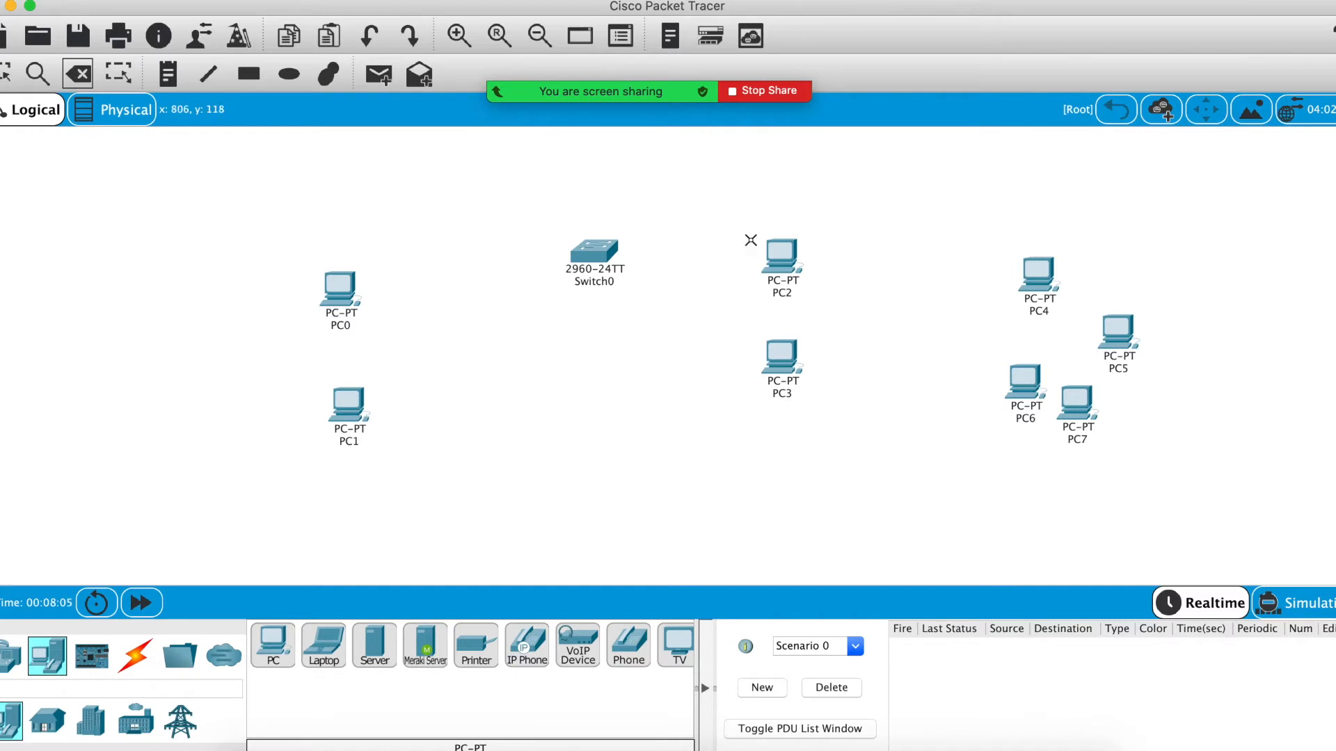
click(1037, 274)
click(1117, 333)
click(1077, 400)
click(1035, 395)
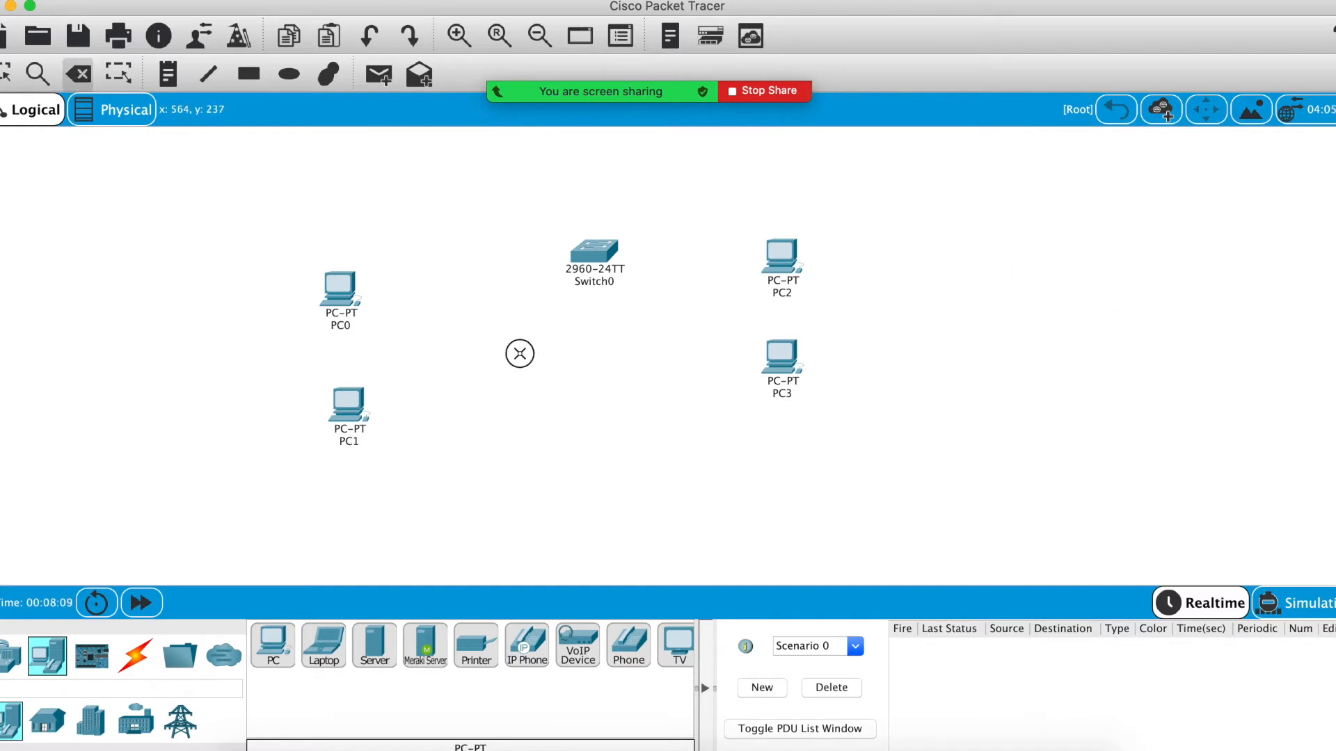
Move the switch down to the middle between the PCs and hide the floating meeting controls
click(5, 72)
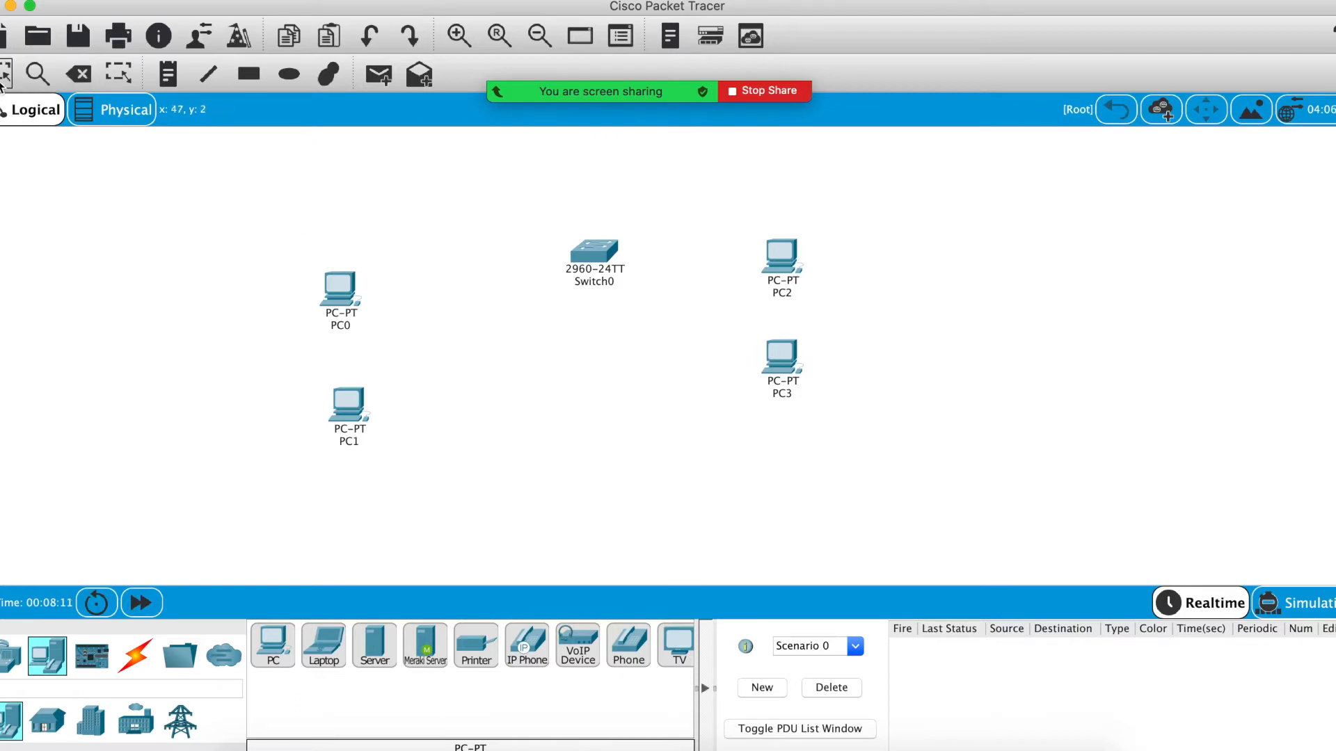
drag(595, 252, 563, 323)
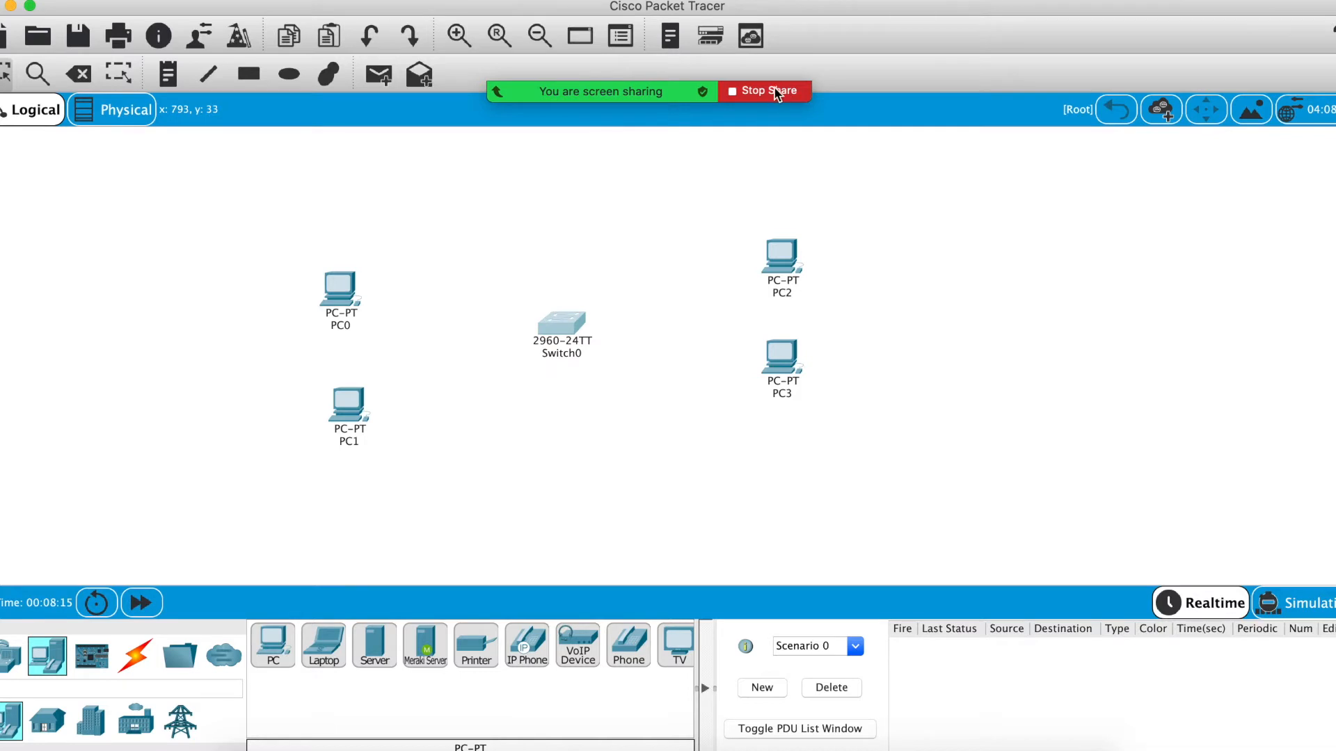
mouse_move(633, 89)
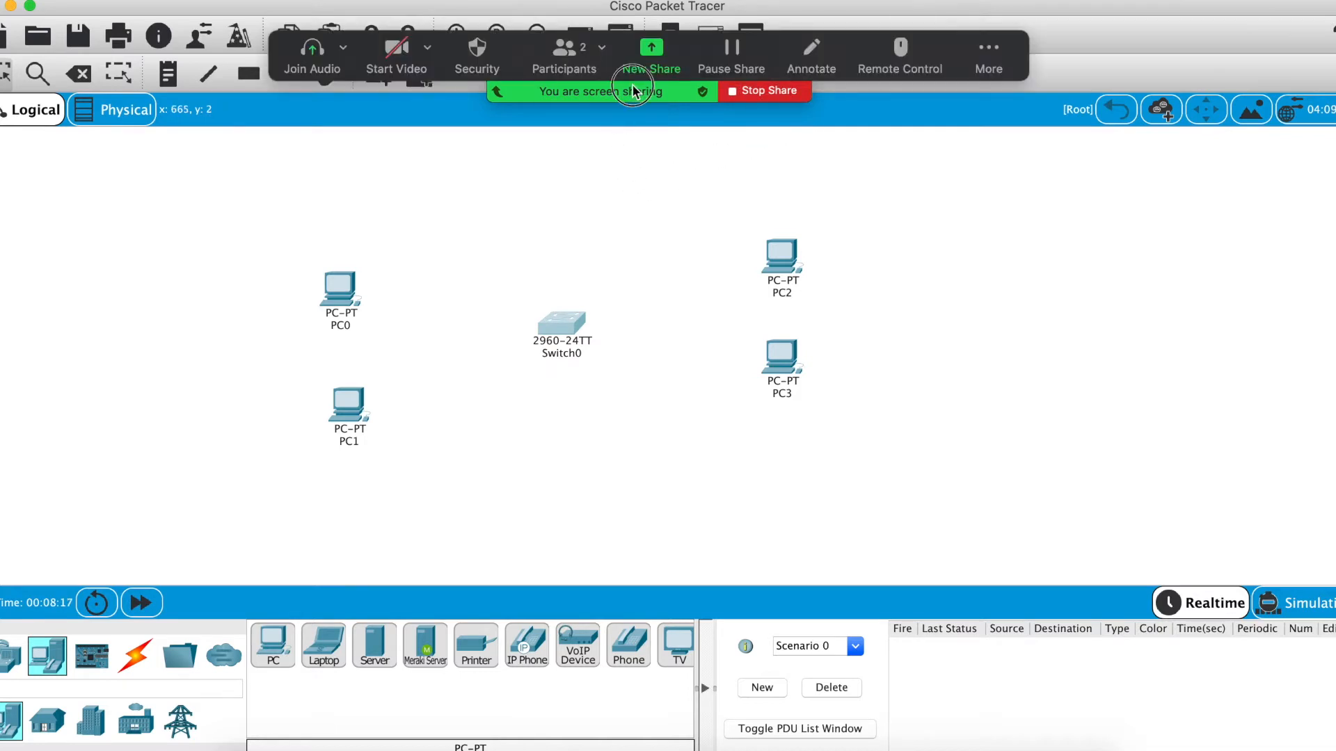
click(936, 59)
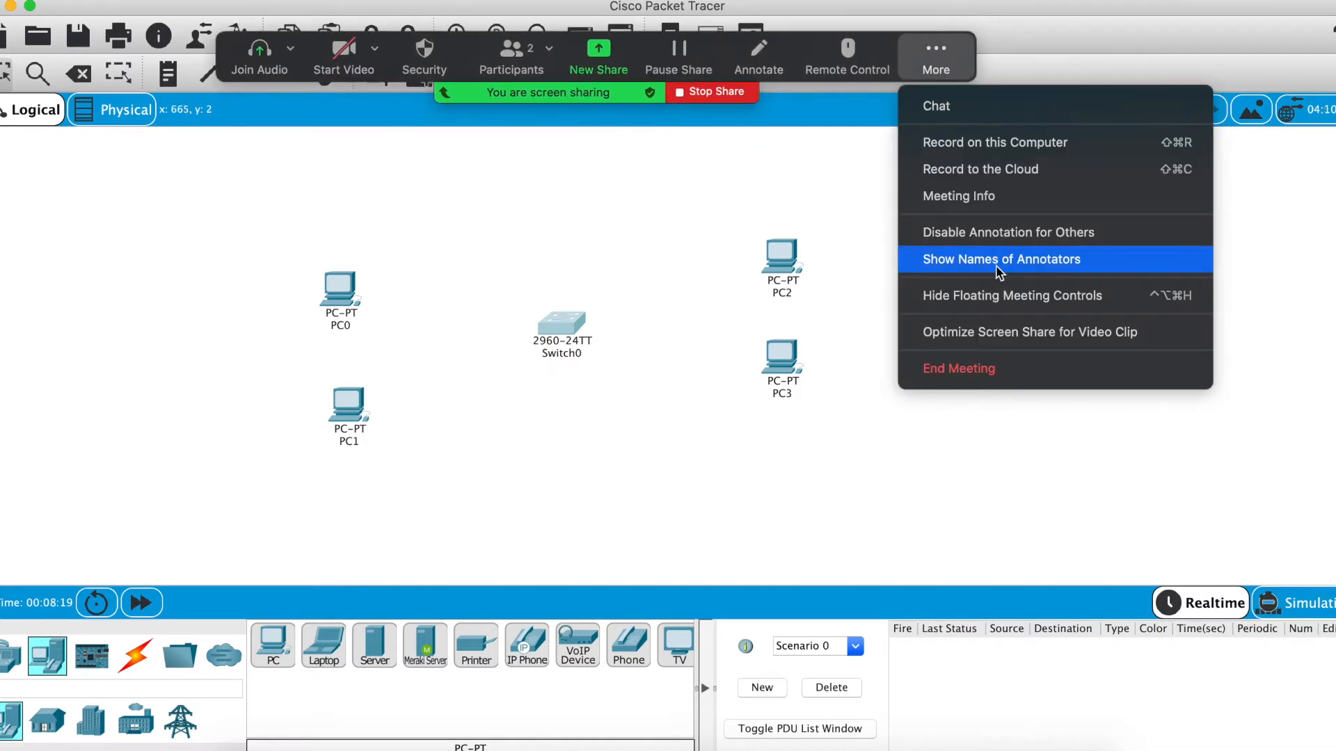
click(968, 298)
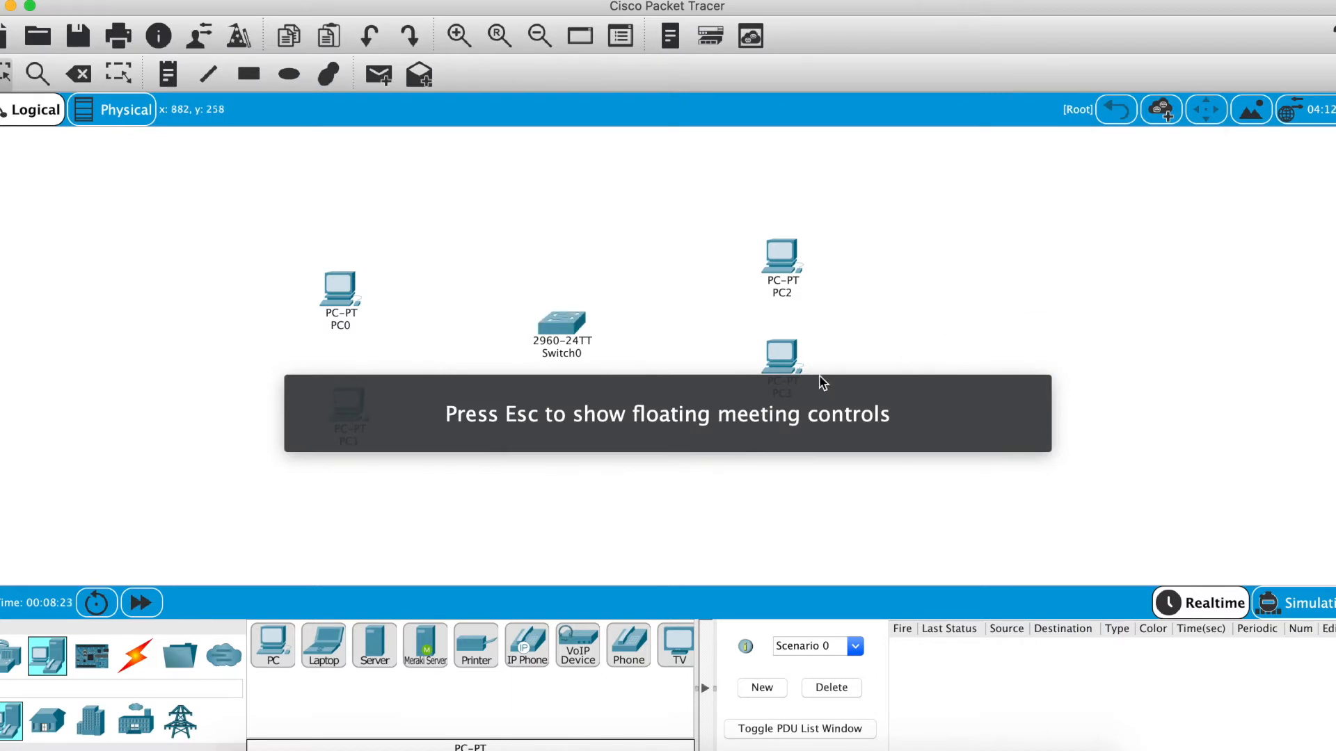
drag(561, 344, 556, 350)
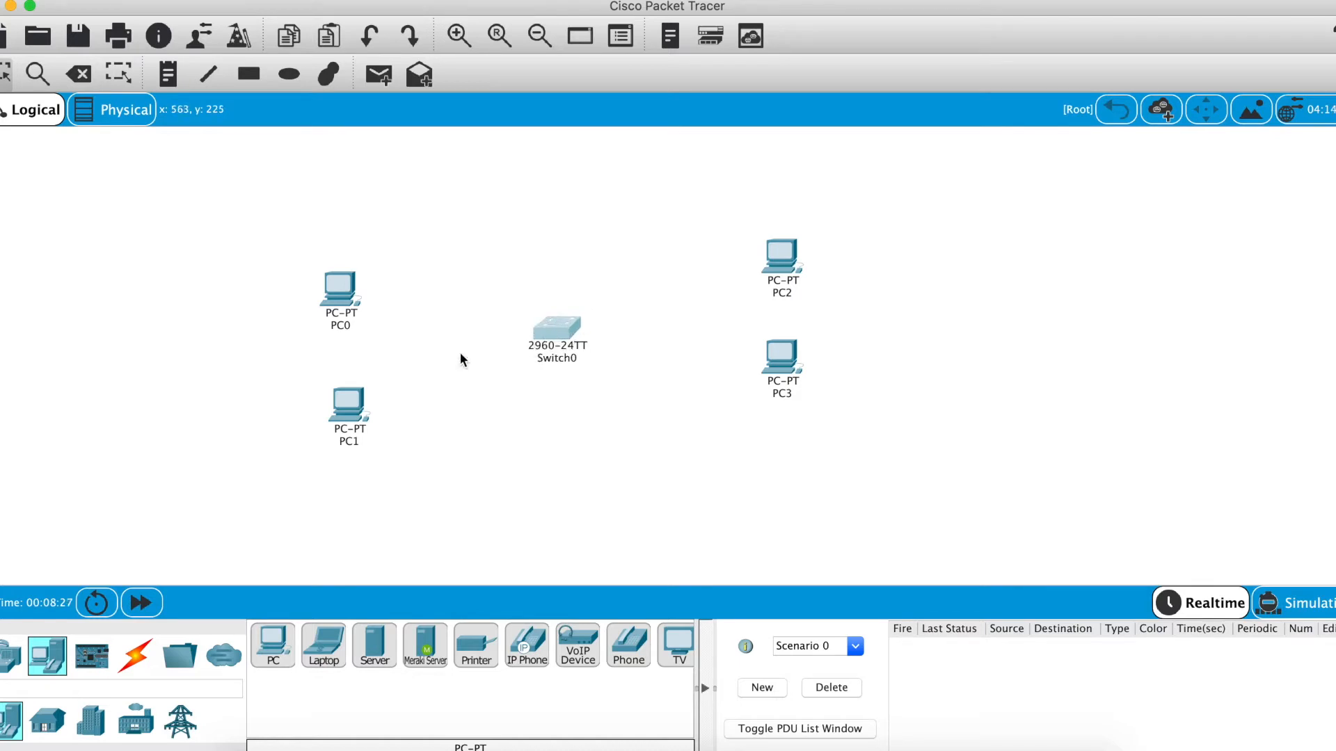
Connect the switch to PC0 and PC1 using the automatically chosen connection type
click(135, 656)
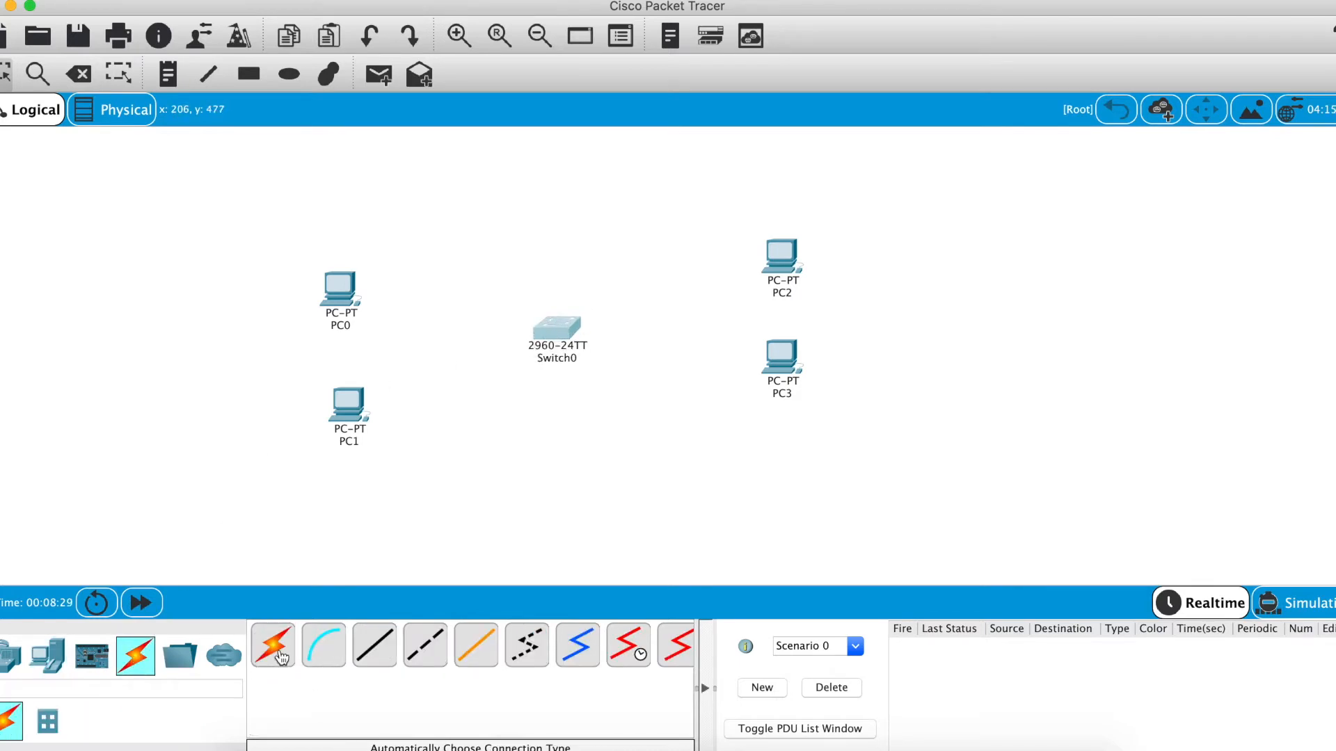
click(281, 656)
click(557, 327)
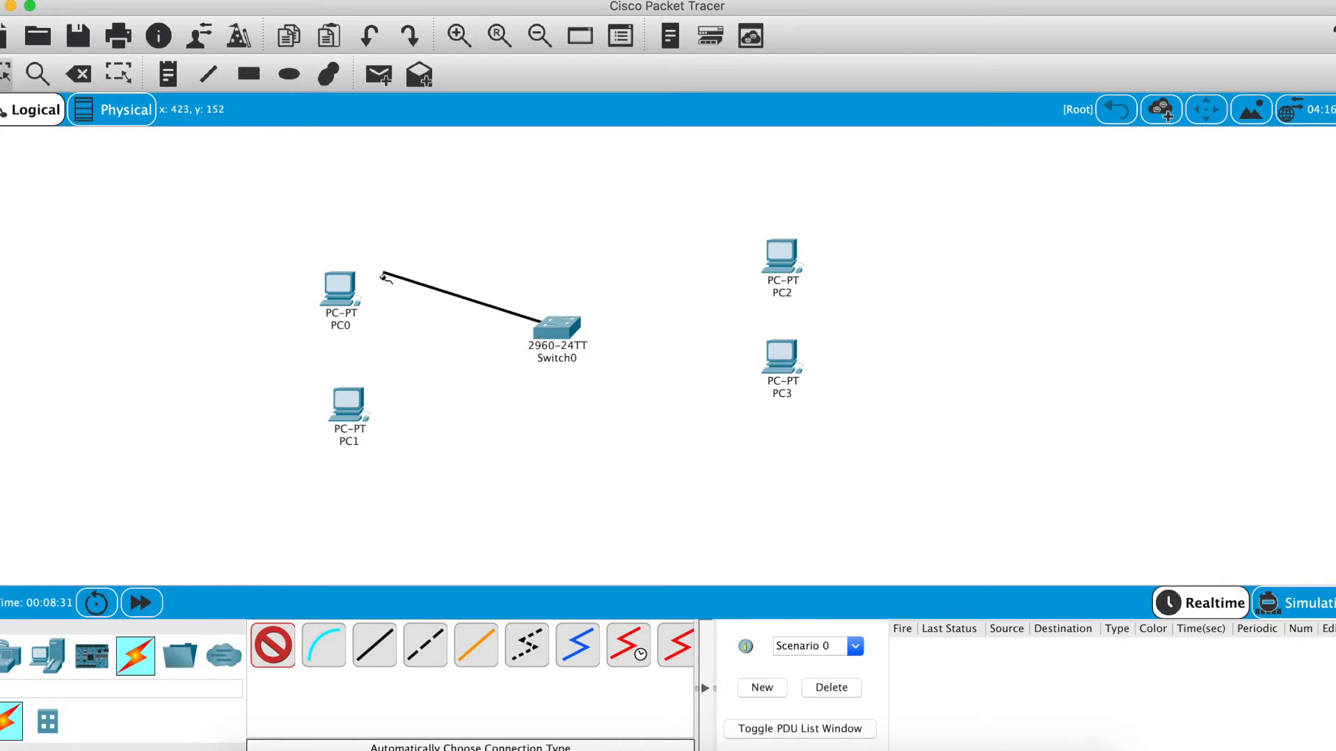
click(348, 288)
click(554, 336)
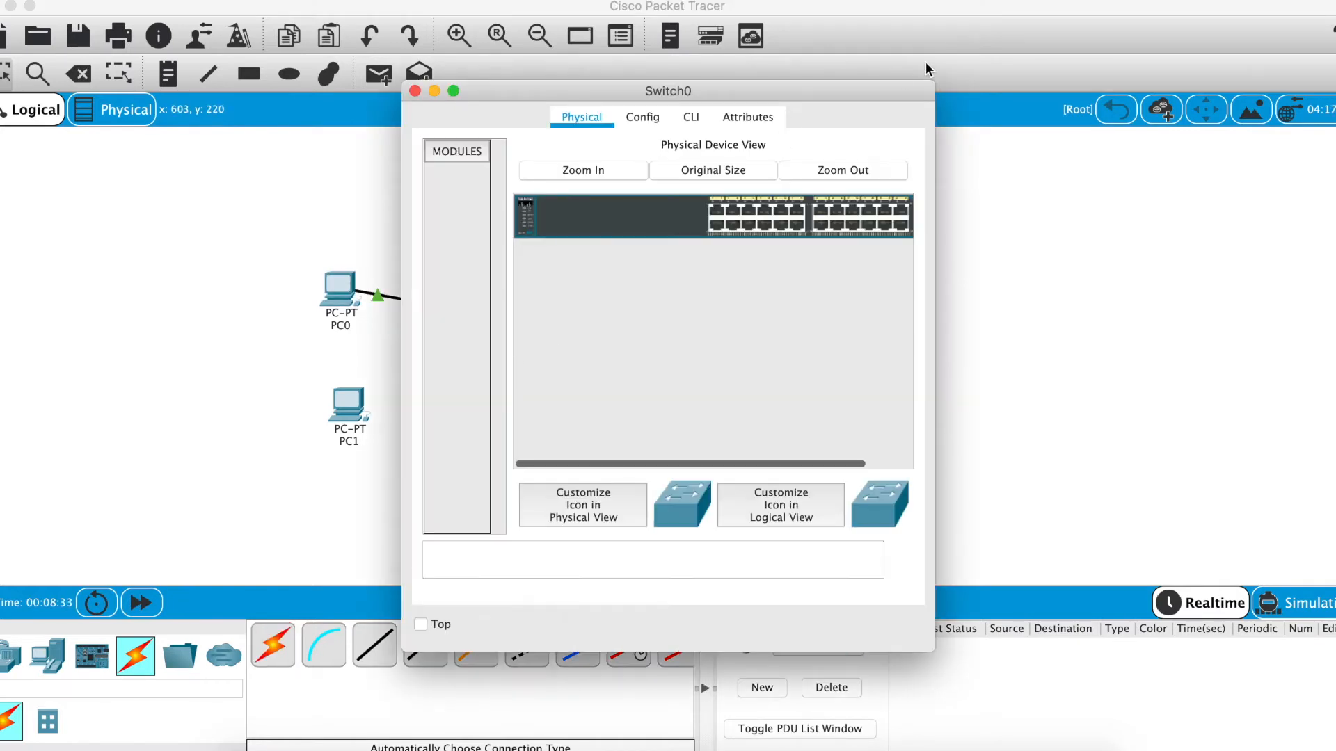
click(414, 90)
click(273, 645)
click(548, 346)
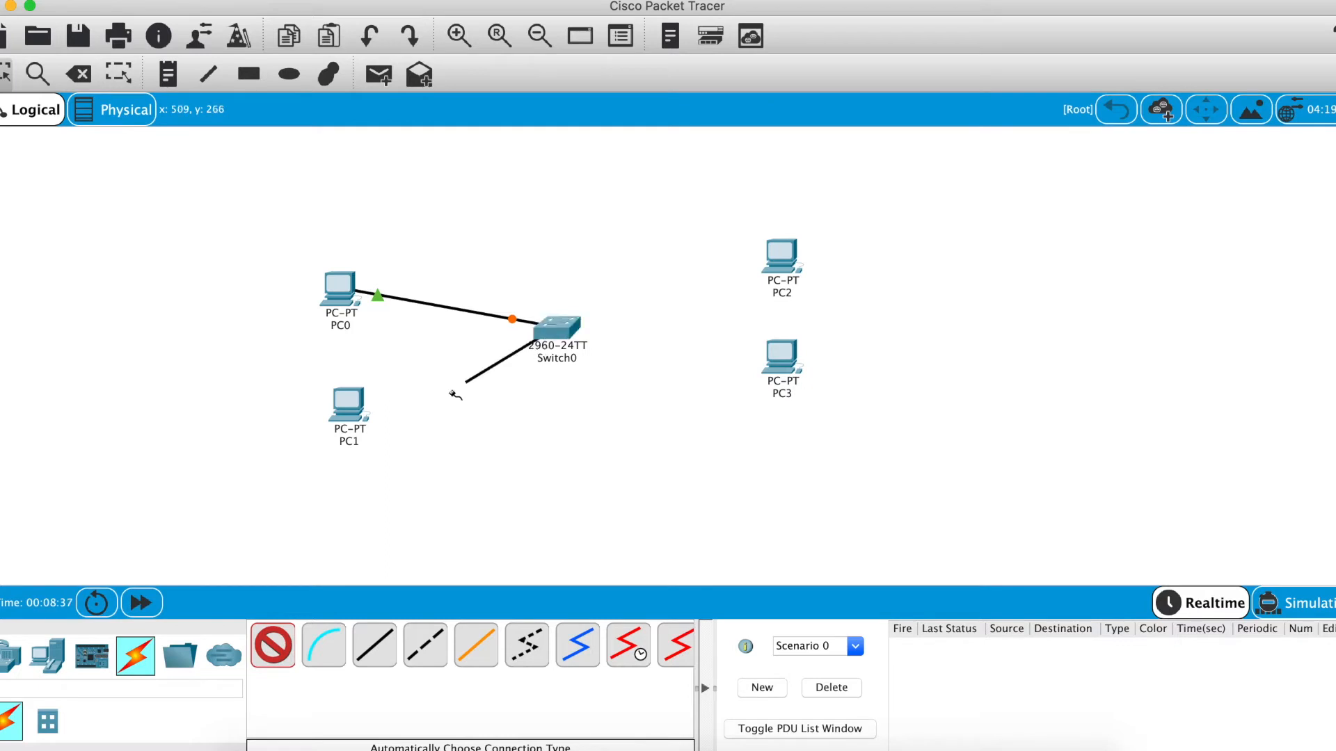
click(348, 407)
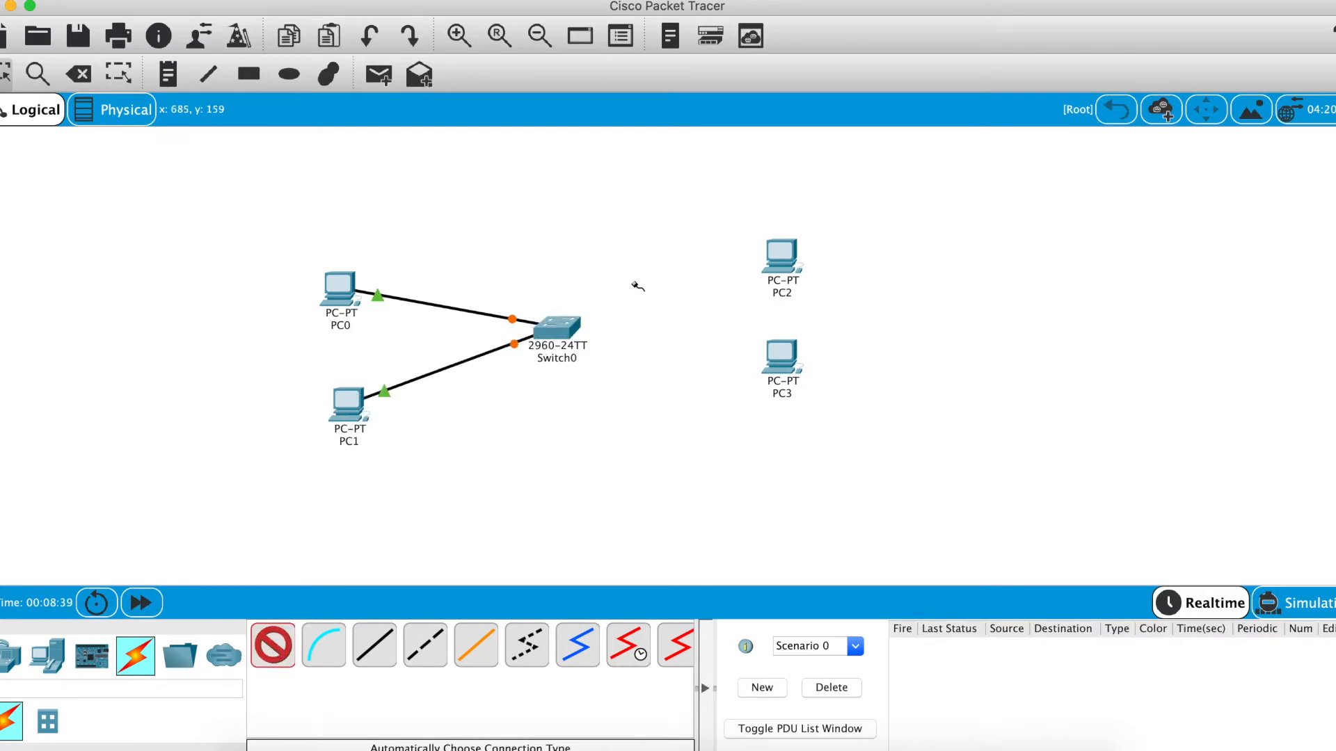
Connect the switch to PC2 and PC3 using the automatically chosen connection type
click(564, 325)
click(780, 256)
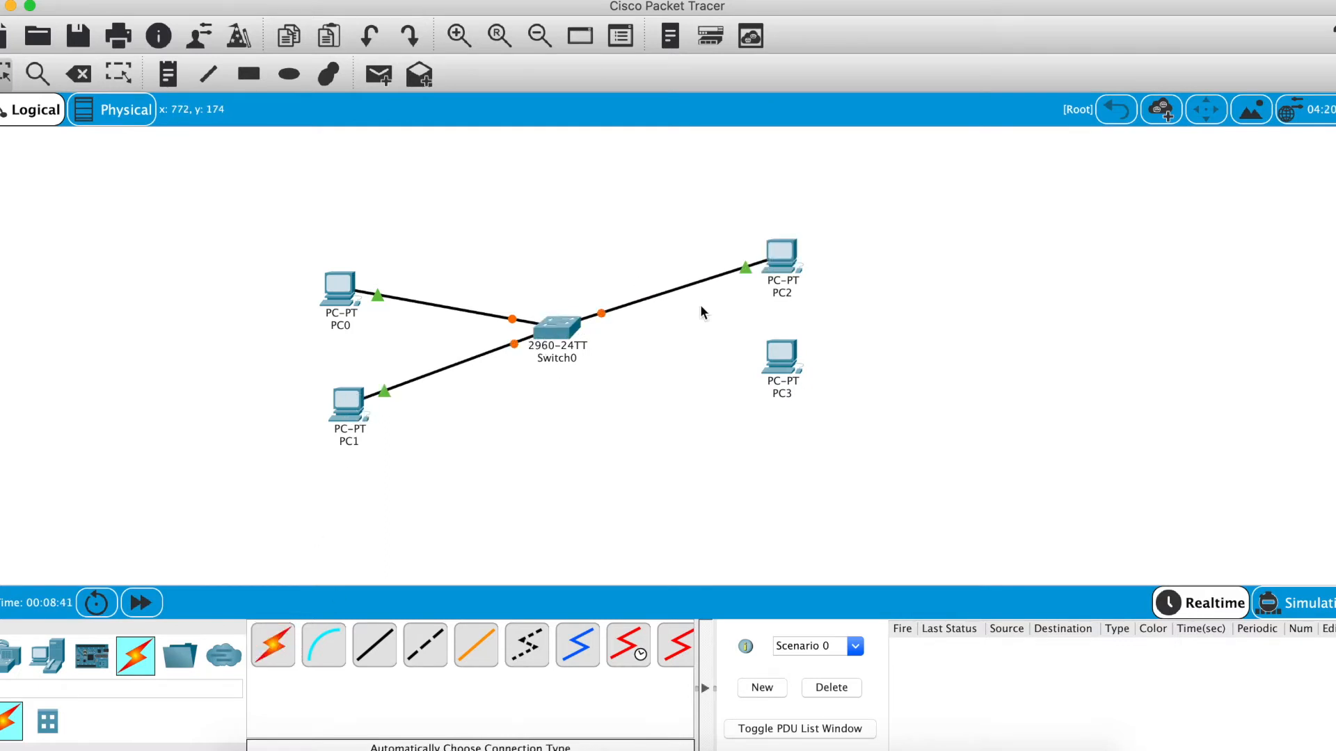
click(572, 330)
click(416, 90)
click(275, 646)
click(560, 343)
click(788, 363)
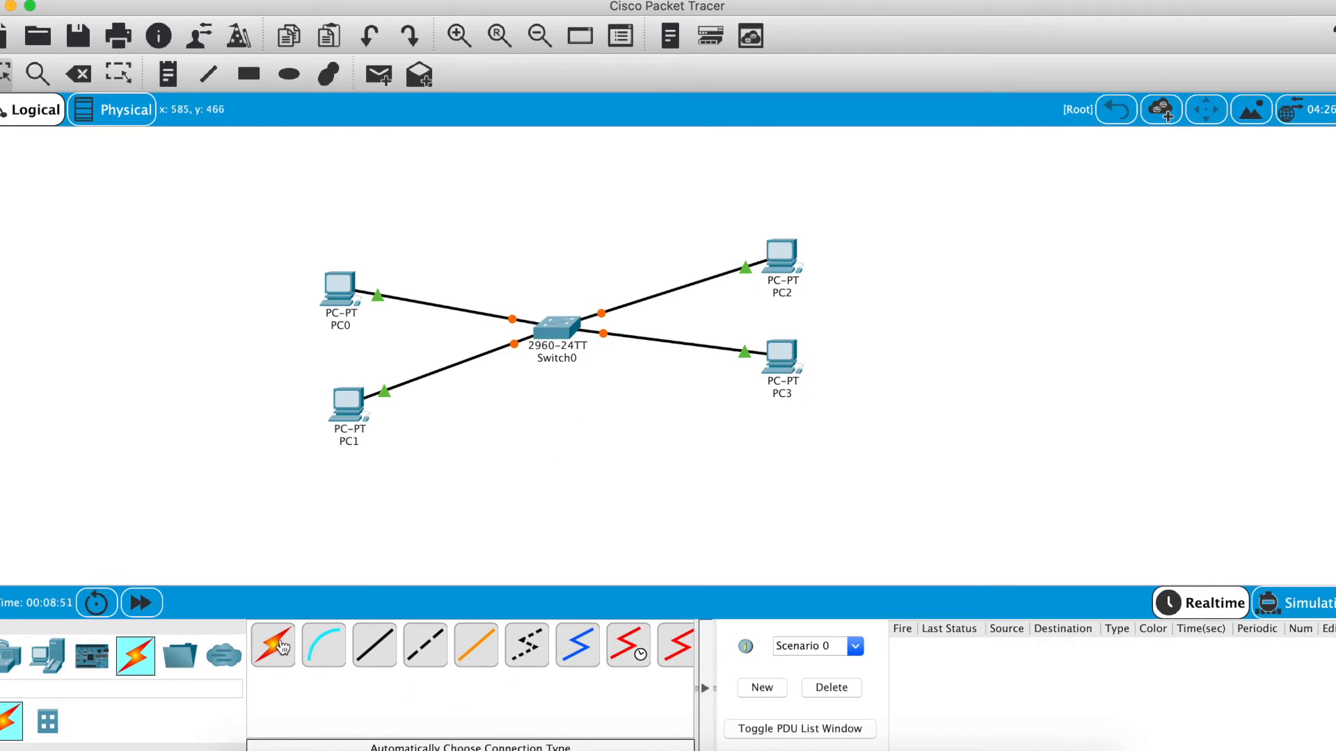
Reposition PC0 and PC1 slightly higher to tidy the layout around the switch
drag(339, 292, 348, 254)
drag(343, 411, 339, 383)
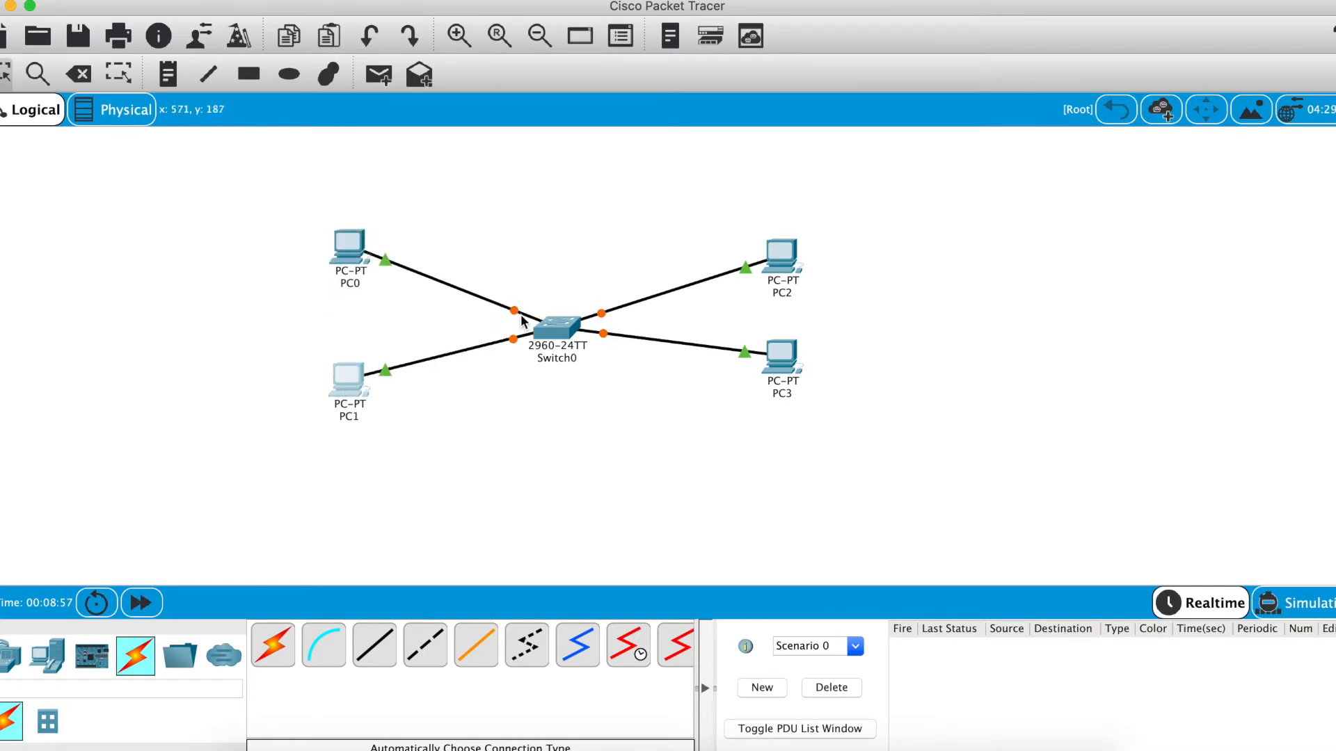
drag(508, 285, 540, 311)
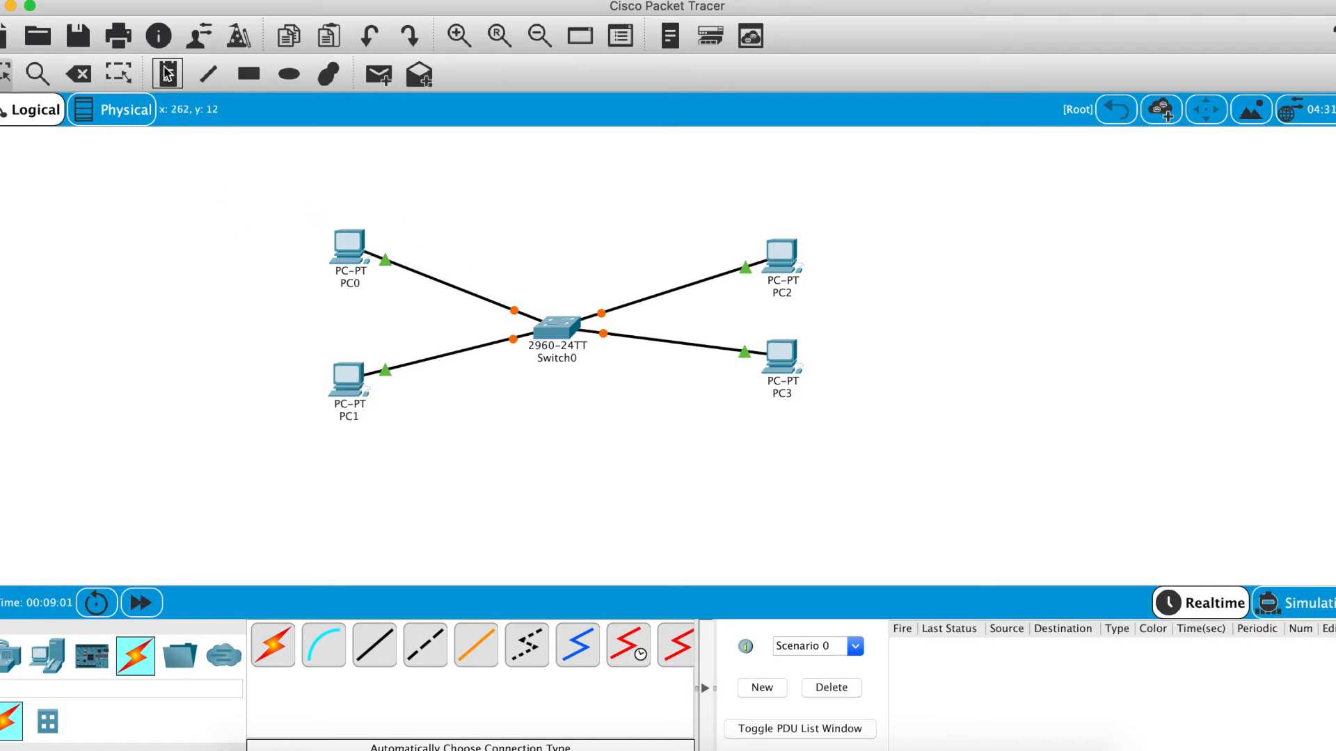
Turn on the preference that always shows port labels in the logical workspace
click(135, 1)
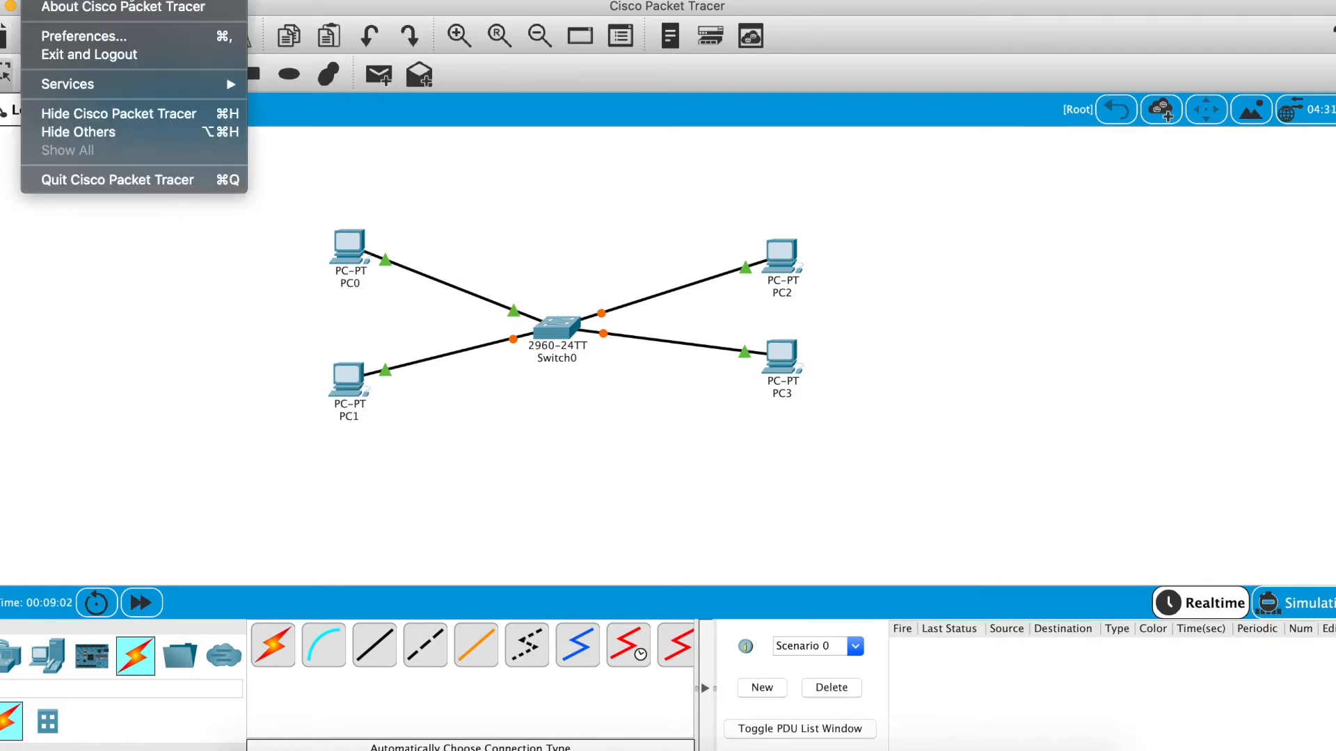
click(110, 36)
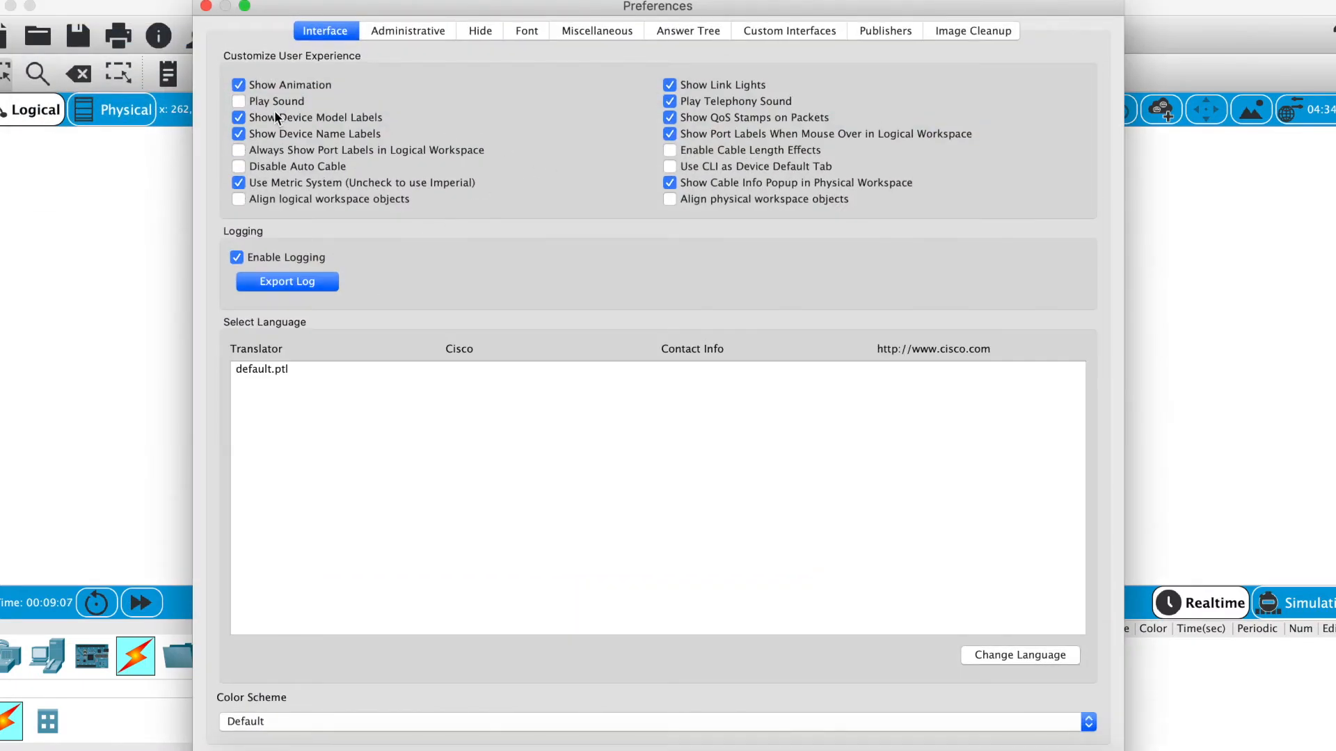
click(329, 150)
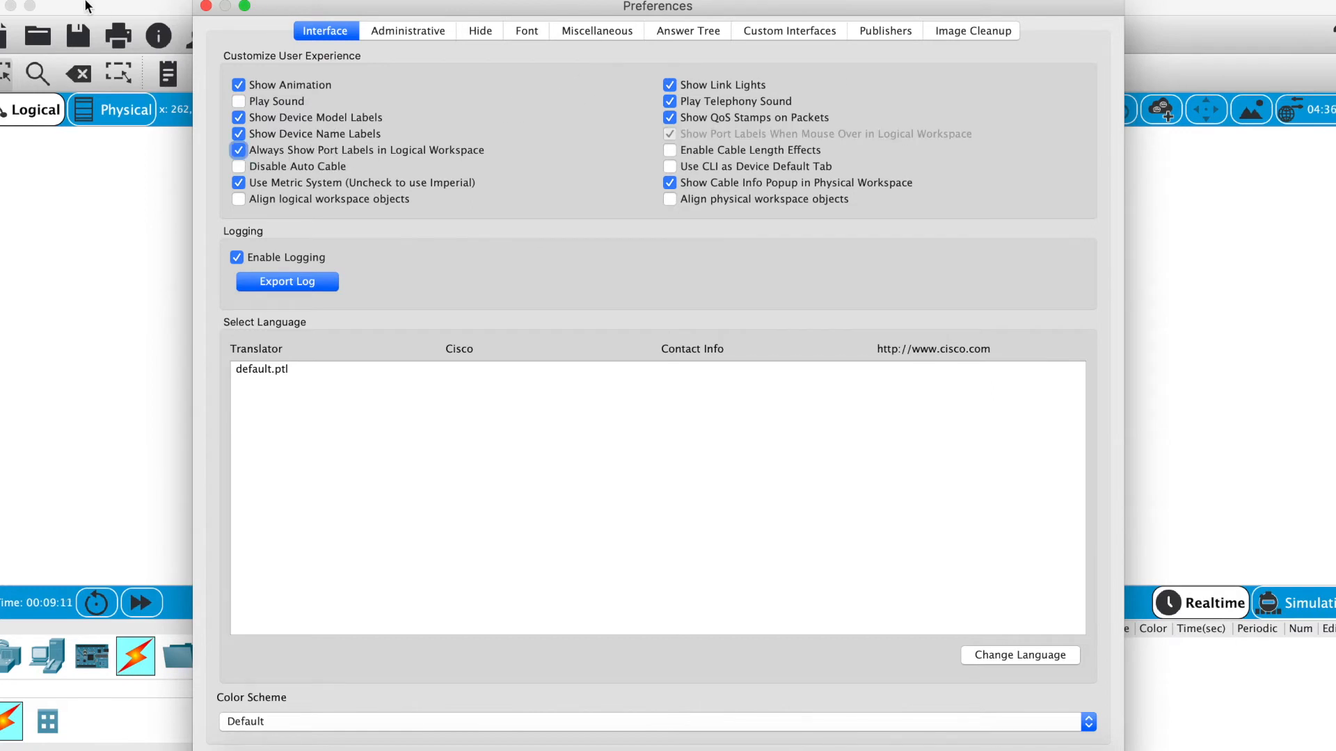
click(206, 7)
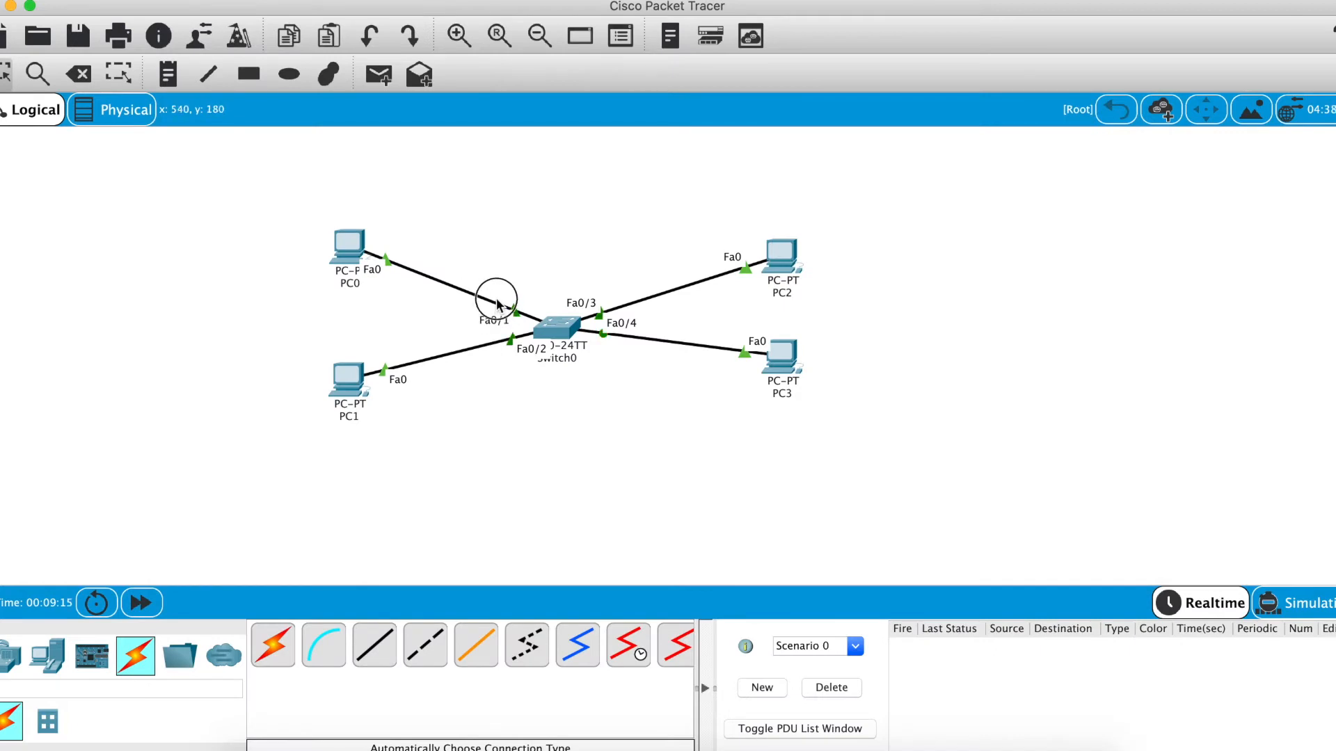
Spread the PCs apart by moving PC0 up, PC1 and PC3 down, and PC2 slightly inward
mouse_move(346, 259)
mouse_down()
mouse_move(358, 221)
mouse_move(365, 265)
mouse_move(348, 248)
mouse_up()
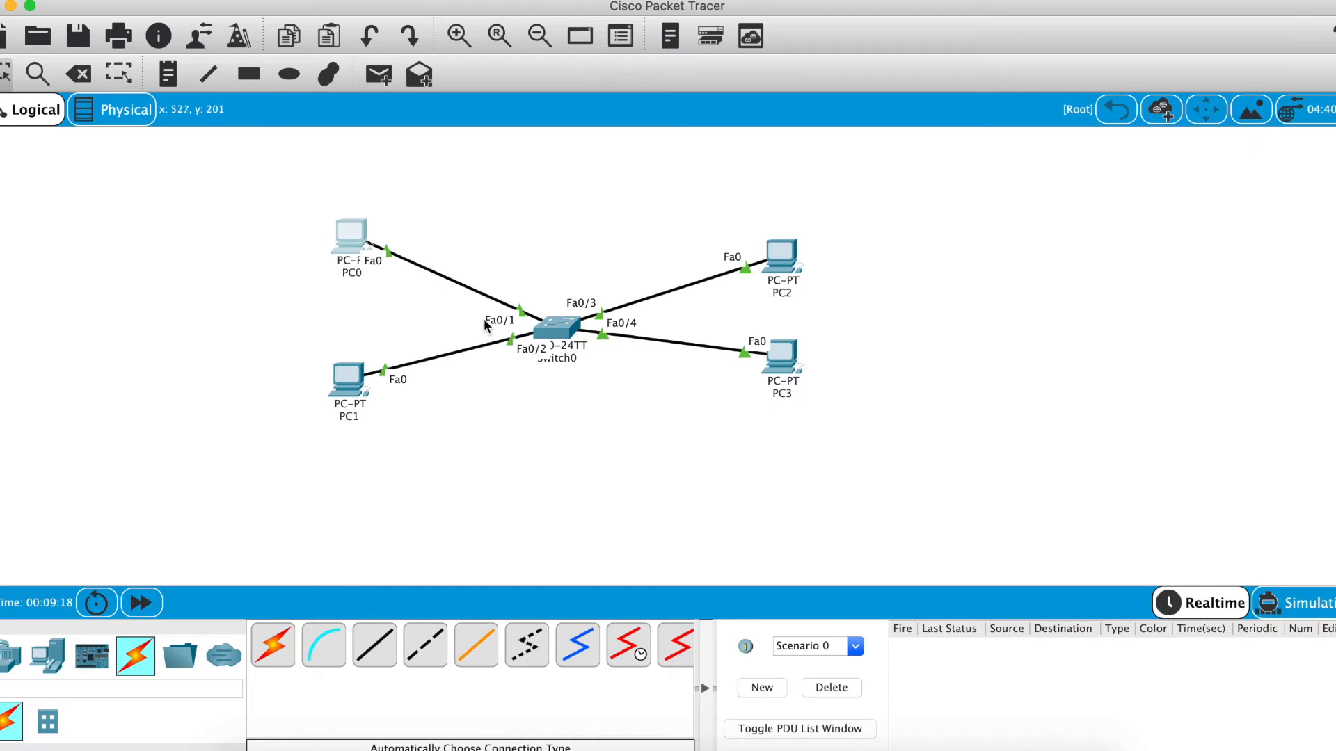
drag(350, 383, 338, 411)
drag(775, 270, 770, 269)
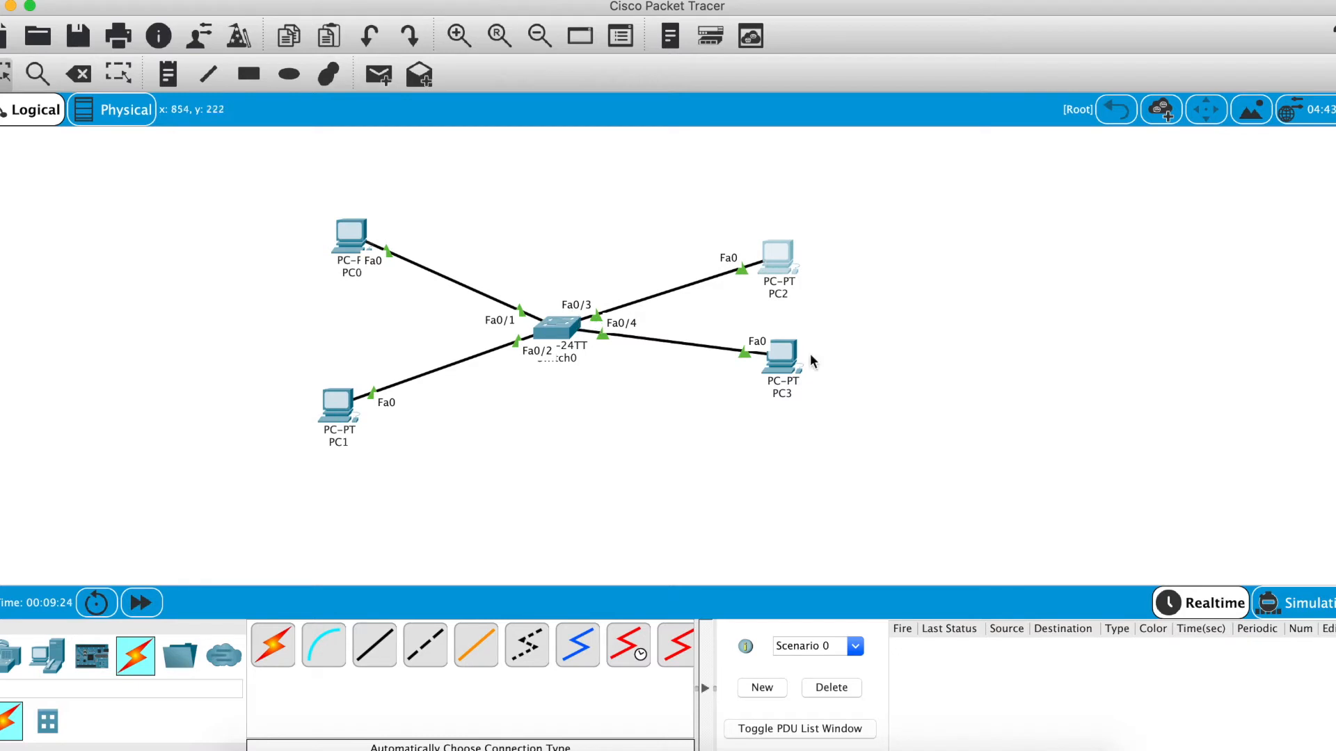
drag(780, 361, 786, 382)
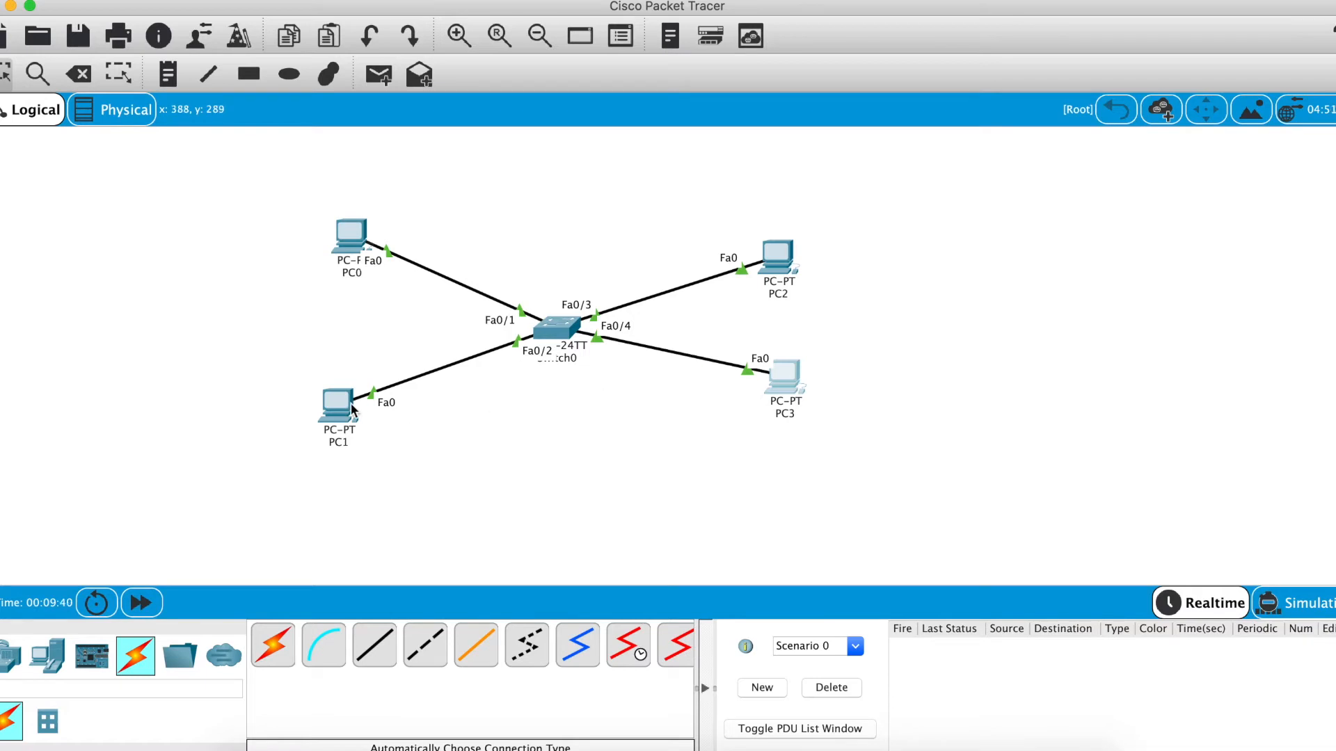
Move the whole network of four PCs and the switch to the right side of the workspace
mouse_move(352, 410)
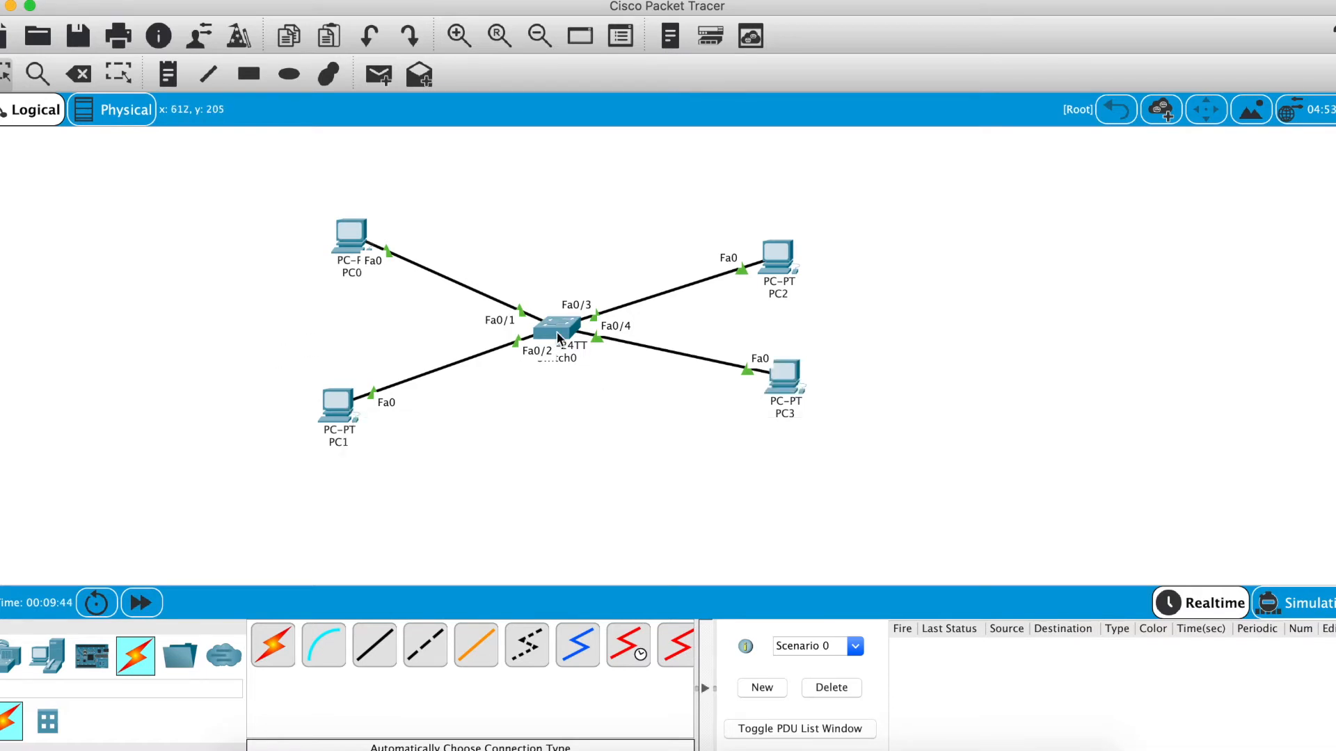
drag(301, 203, 1246, 348)
click(663, 381)
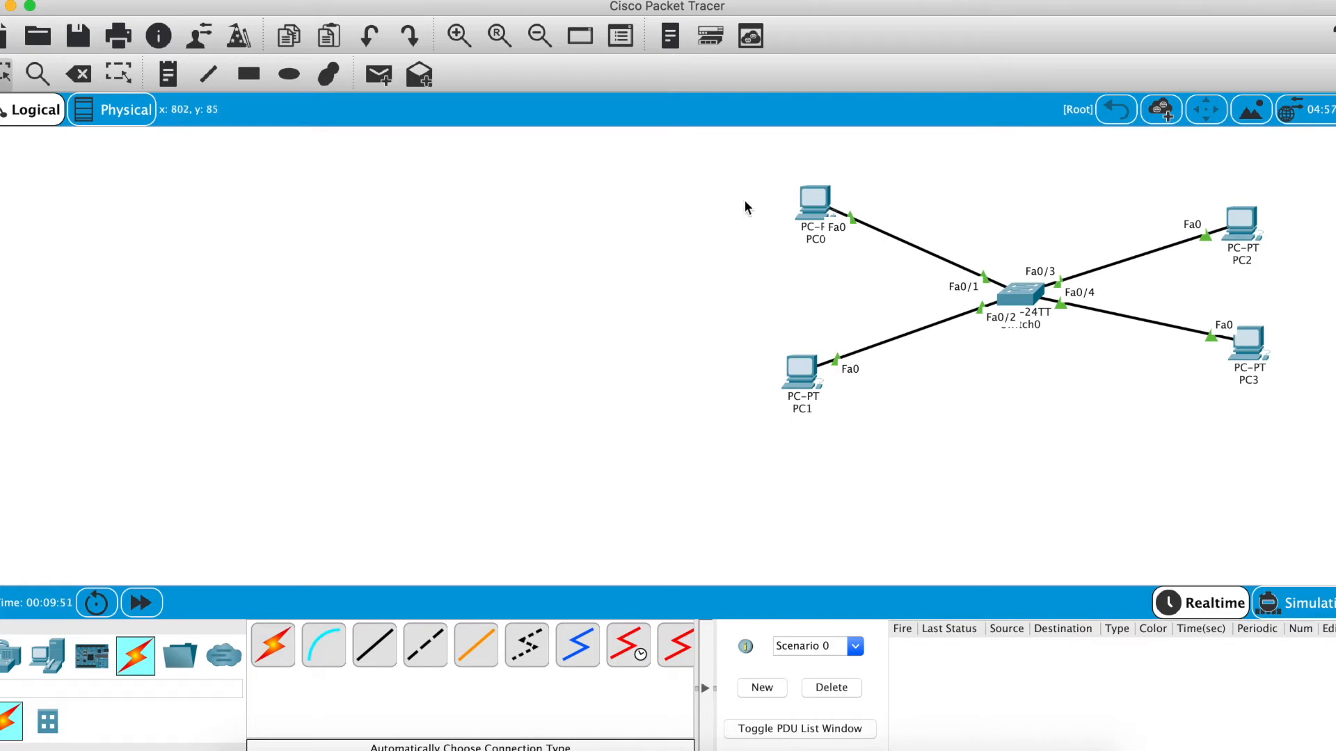
Open the command line interface of Switch0 and bring up its user prompt
click(1020, 292)
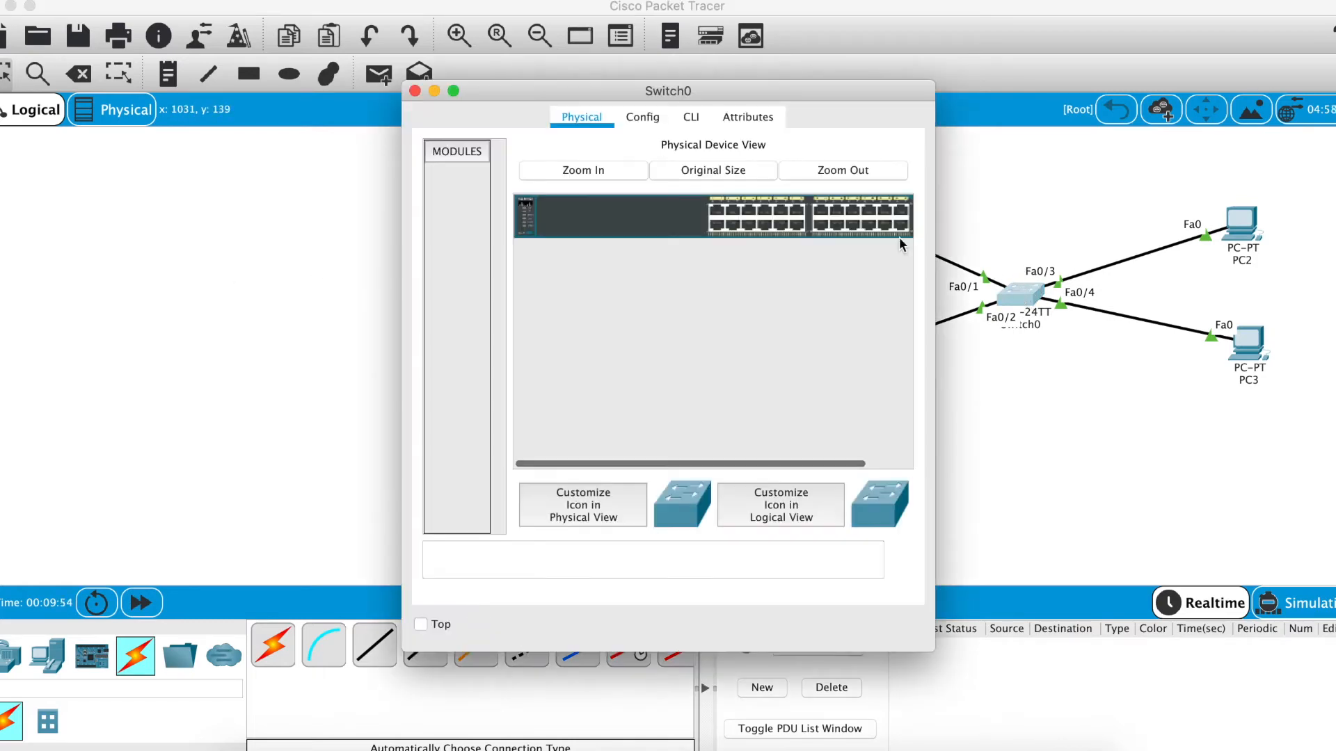
click(688, 117)
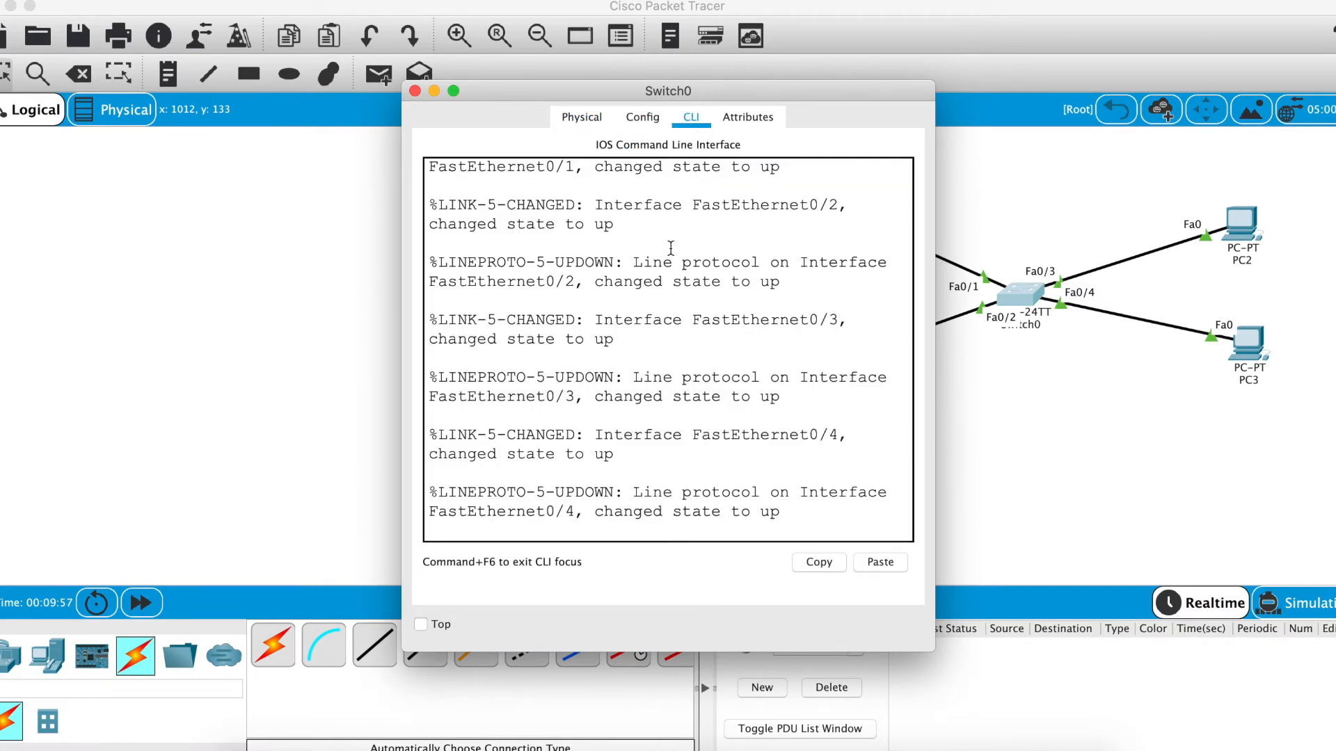
key(Return)
key(Return)
key(Return)
key(Return)
key(Return)
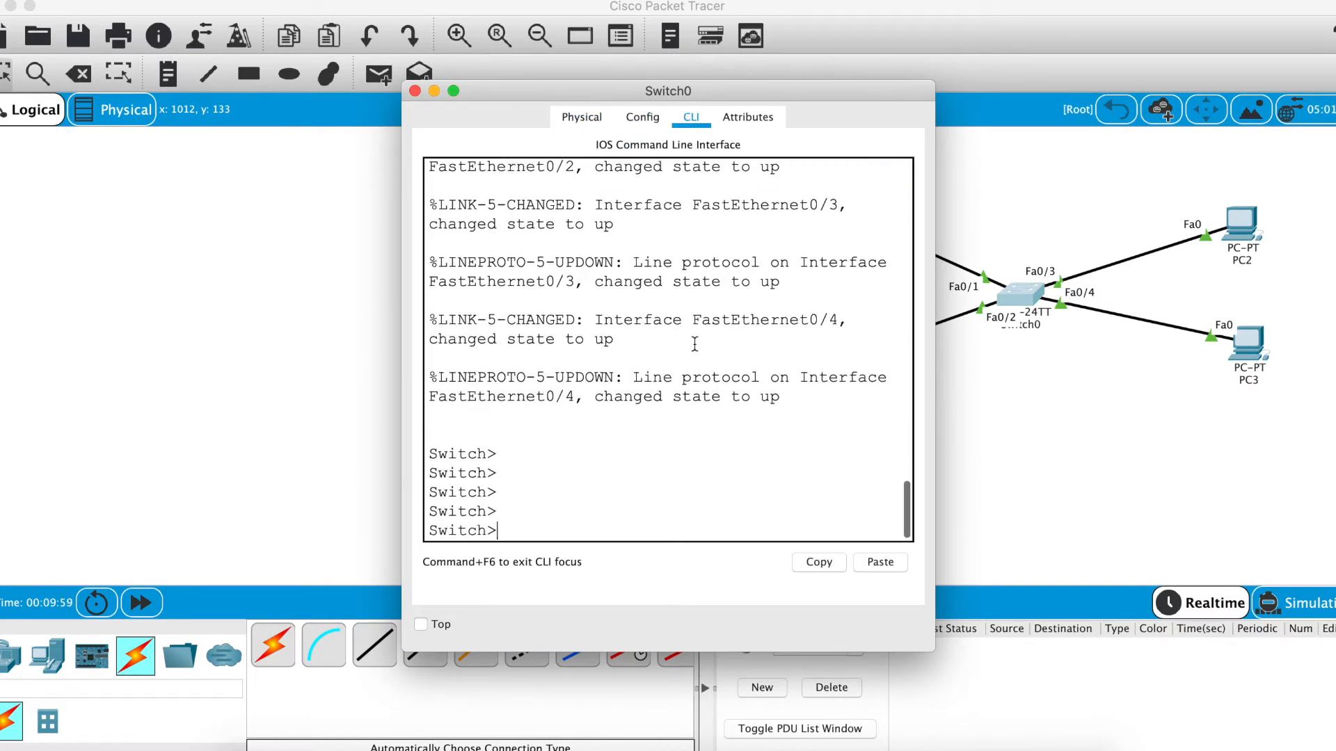
Widen the Switch0 window and return to the command prompt
drag(937, 395, 1242, 390)
click(874, 477)
key(Return)
key(Return)
key(Return)
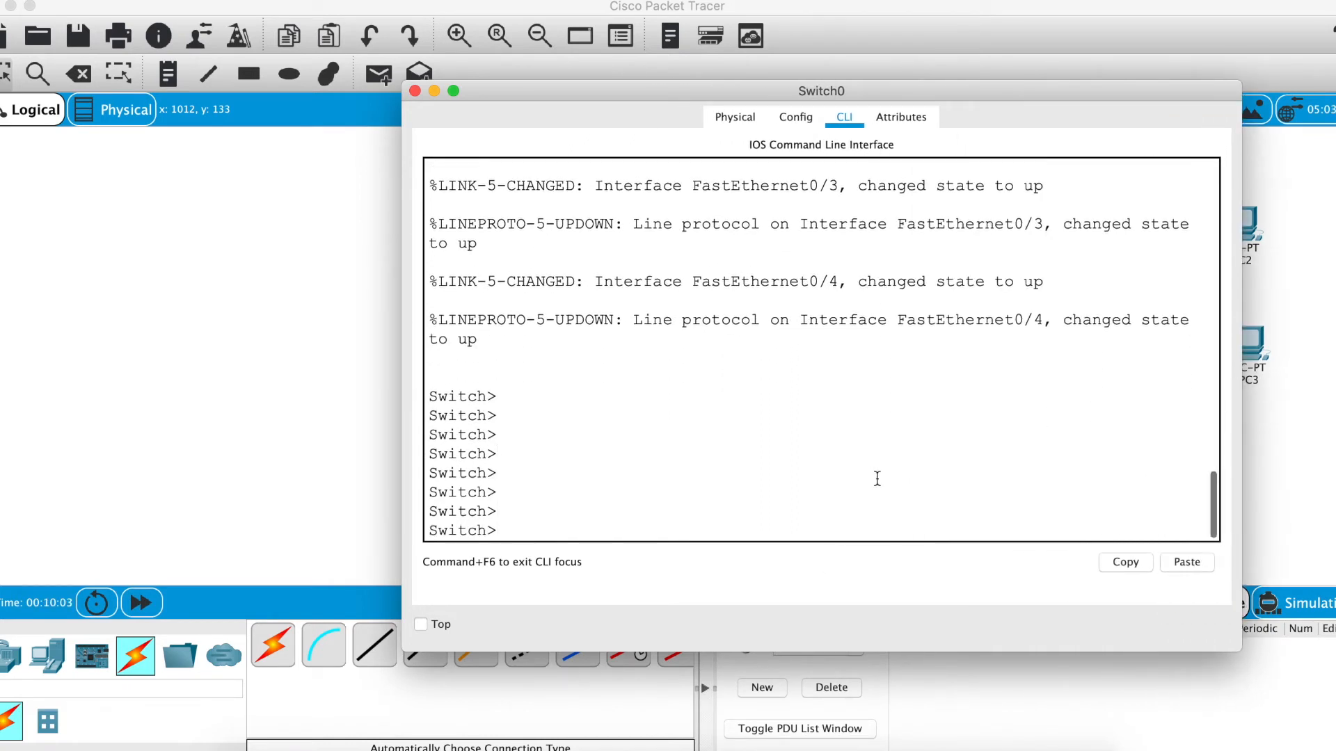
Enter privileged EXEC mode on the switch with the enable command
text(enable)
key(Return)
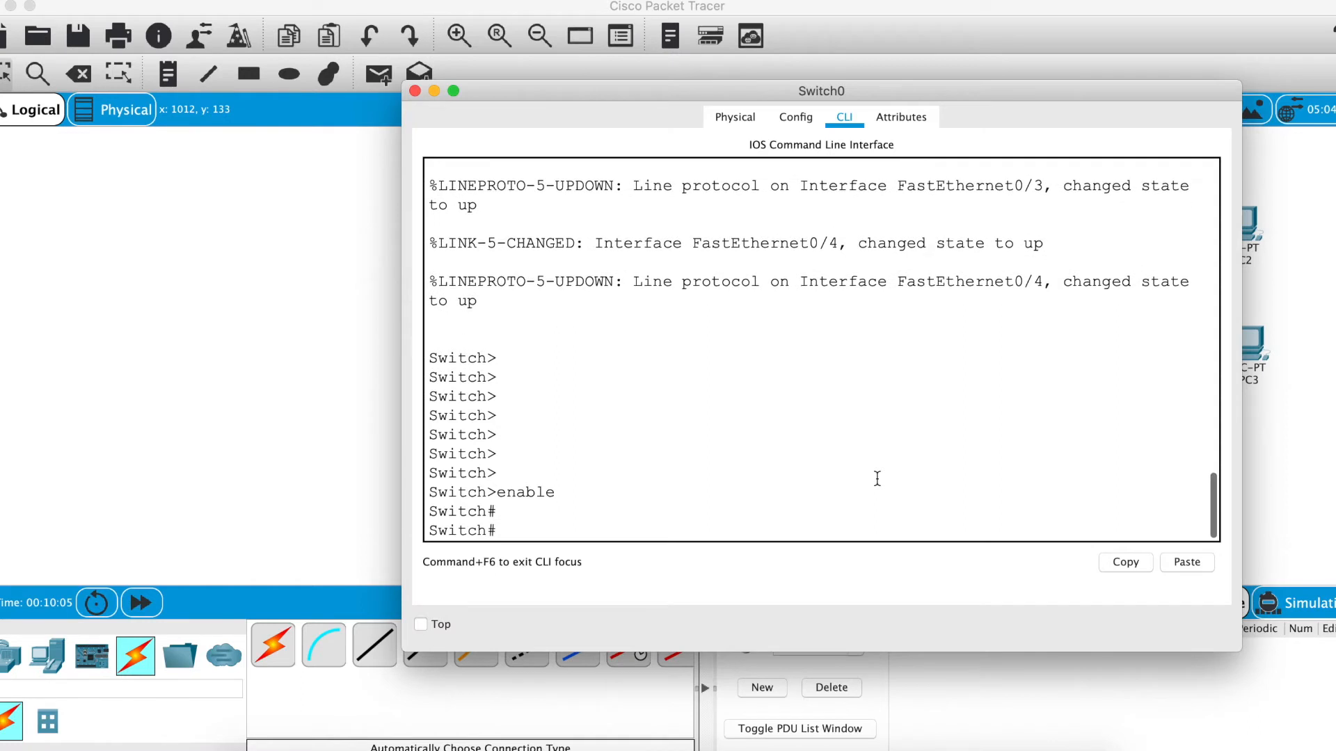
key(Return)
Enter global configuration mode on the switch with configure terminal
text(con)
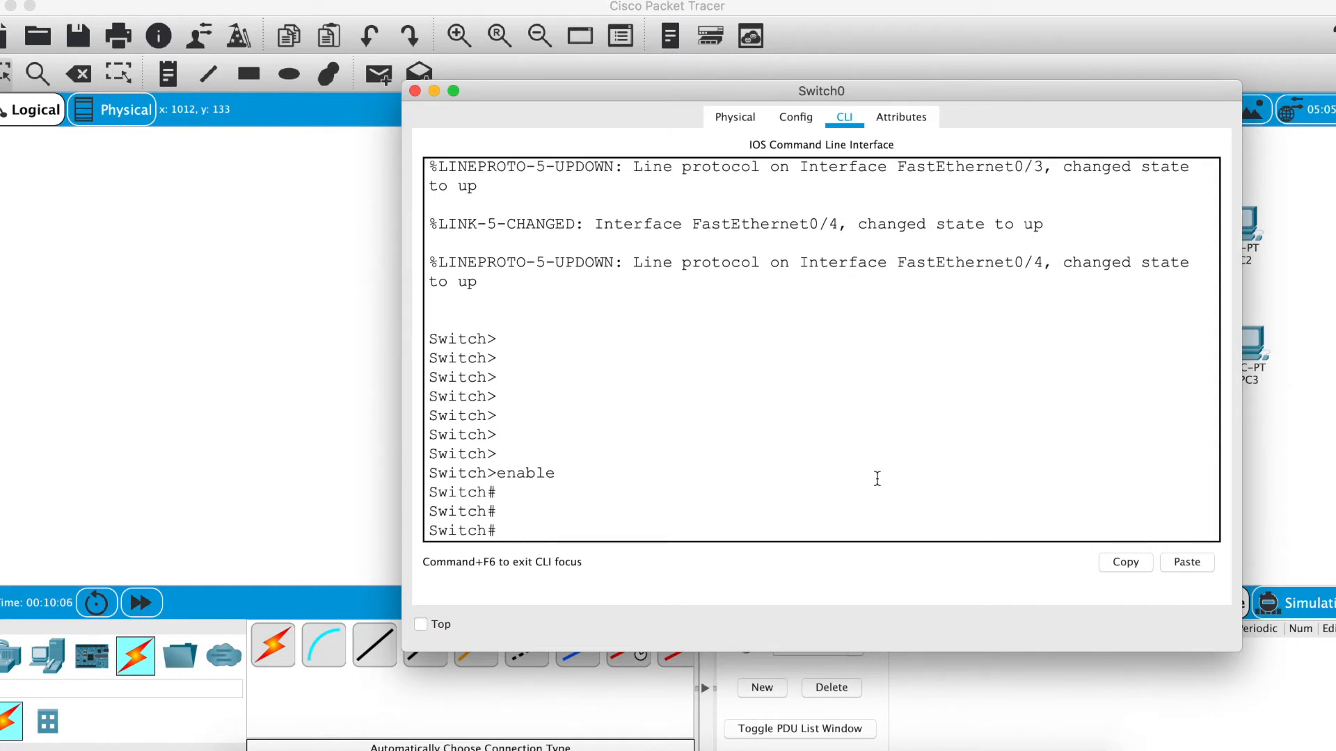
drag(531, 393, 485, 397)
click(553, 469)
text(figure termina)
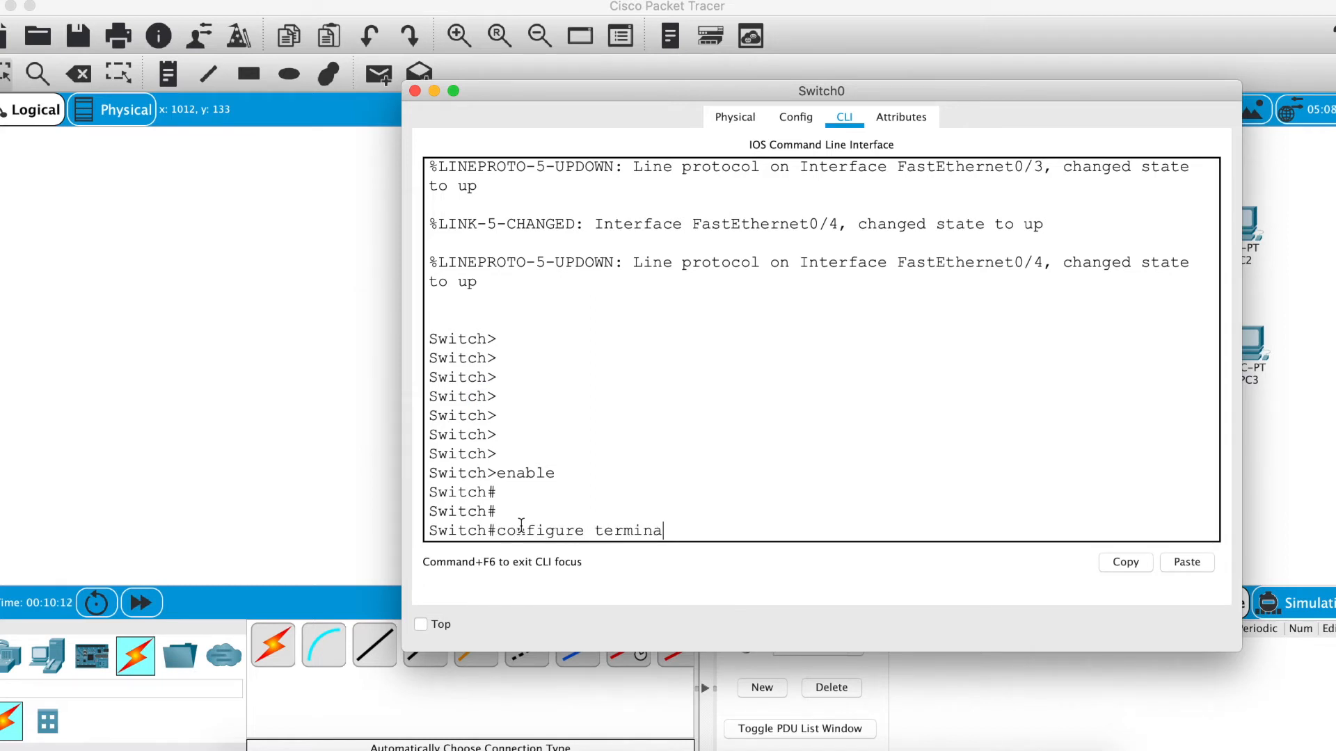
text(l)
key(Return)
key(Return)
key(Return)
key(Return)
key(Return)
Set the switch's hostname to SW1
text(hostname)
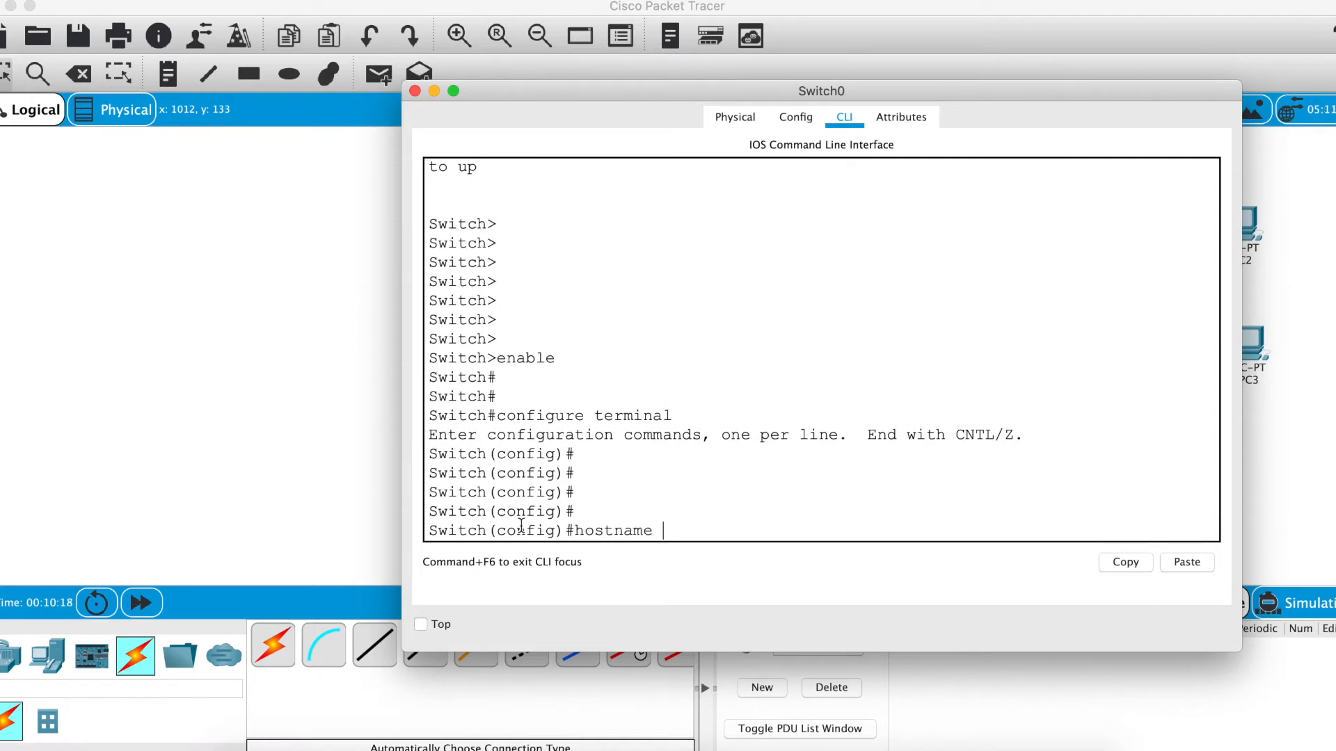
key(Return)
key(Return)
key(Return)
key(Return)
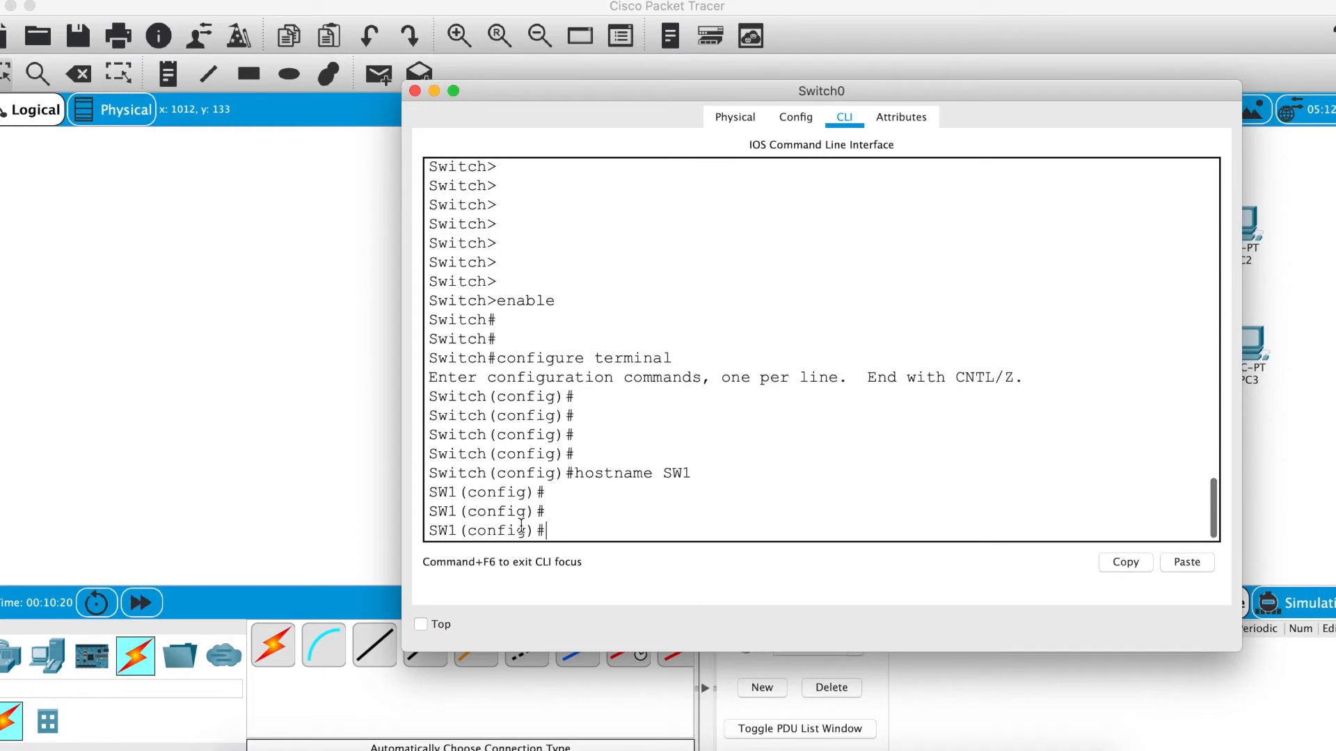
drag(437, 513, 473, 505)
click(528, 501)
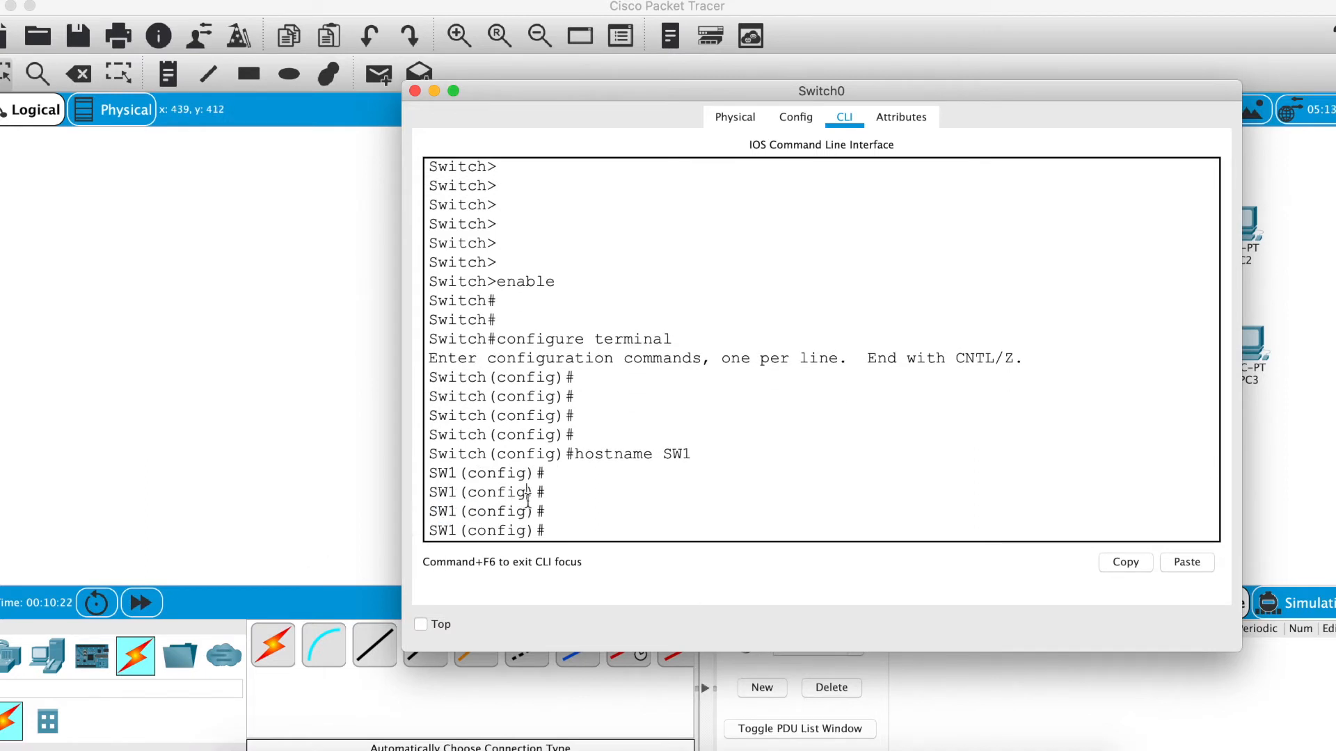
Exit configuration mode, log out of the switch console, and start a new session at the user prompt
key(Return)
text(exit)
key(Return)
key(Return)
text(exit)
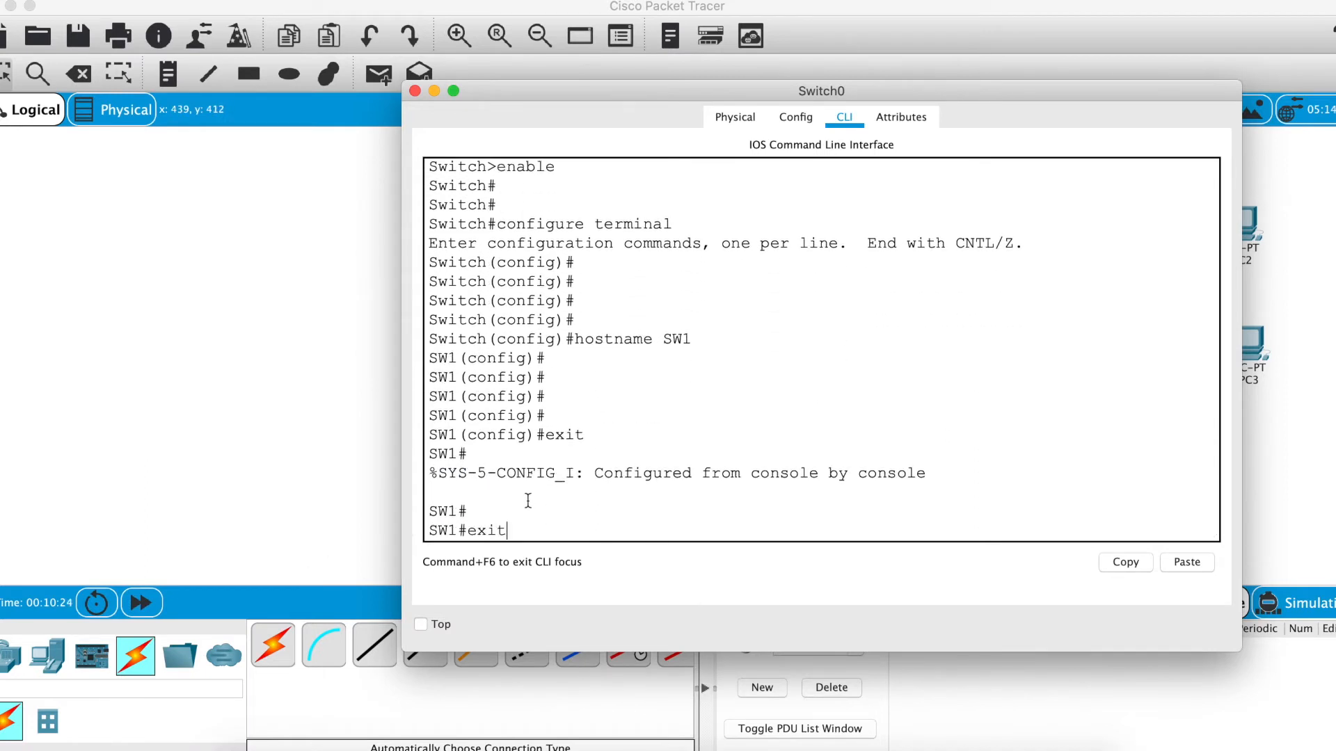
key(Return)
key(Return)
key(Return)
key(Return)
key(Return)
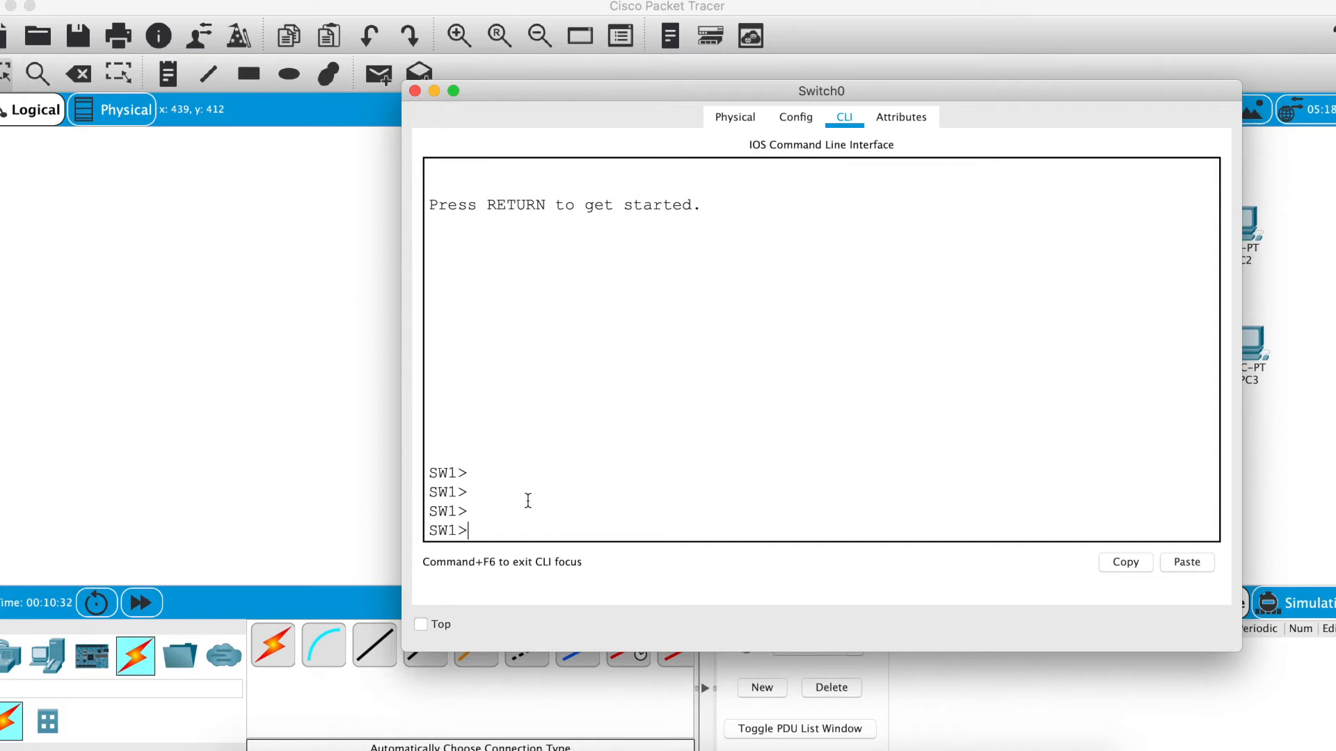
key(Return)
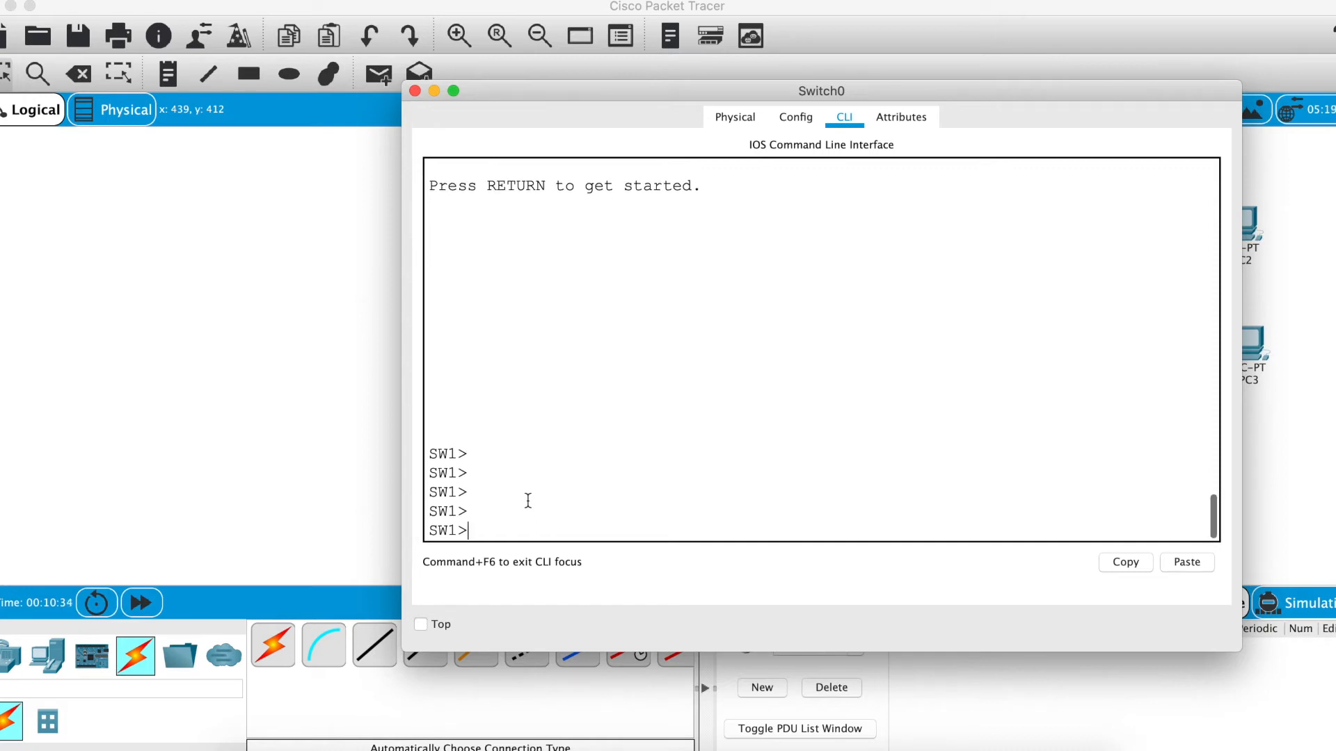
Return to privileged EXEC mode on SW1 with the short command en
text(en)
key(Return)
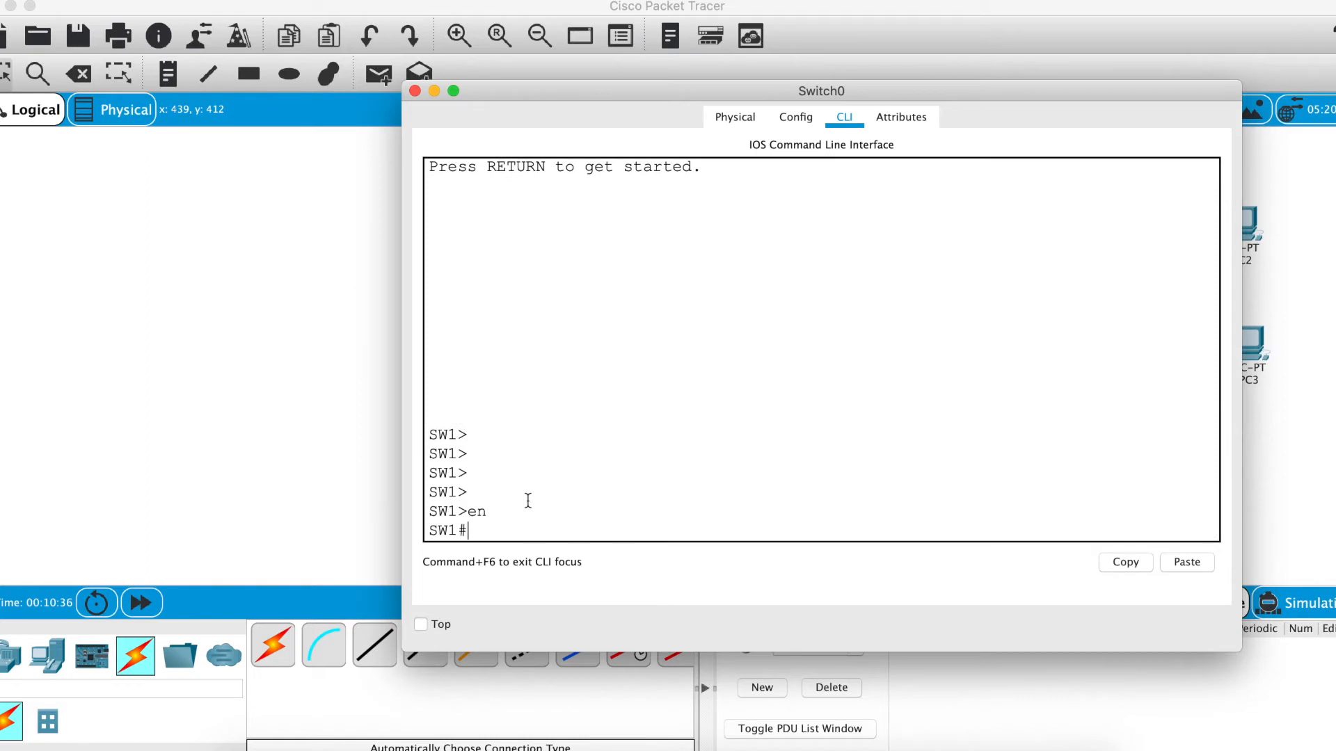
key(Return)
key(Return)
key(Return)
key(Return)
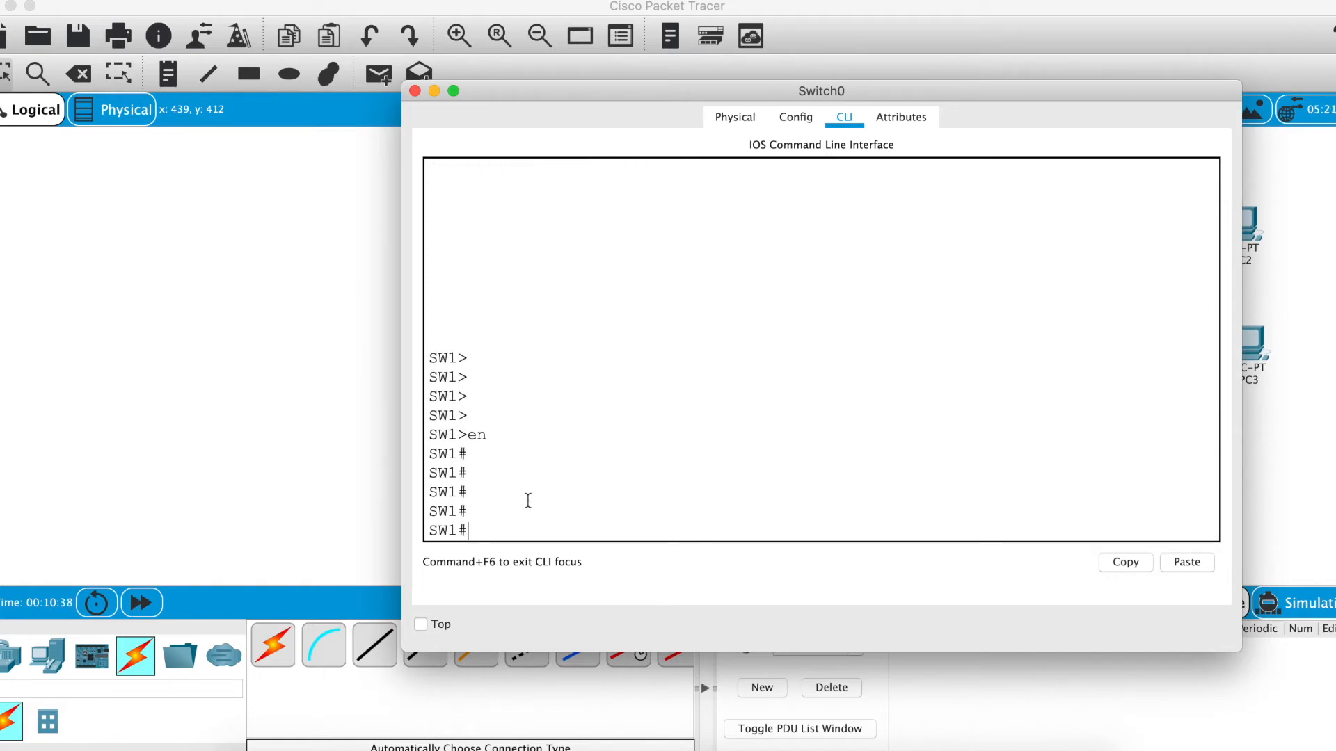
Display the switch's MAC address table with show mac address-table and examine its columns
key(Return)
text(show mac add)
key(Tab)
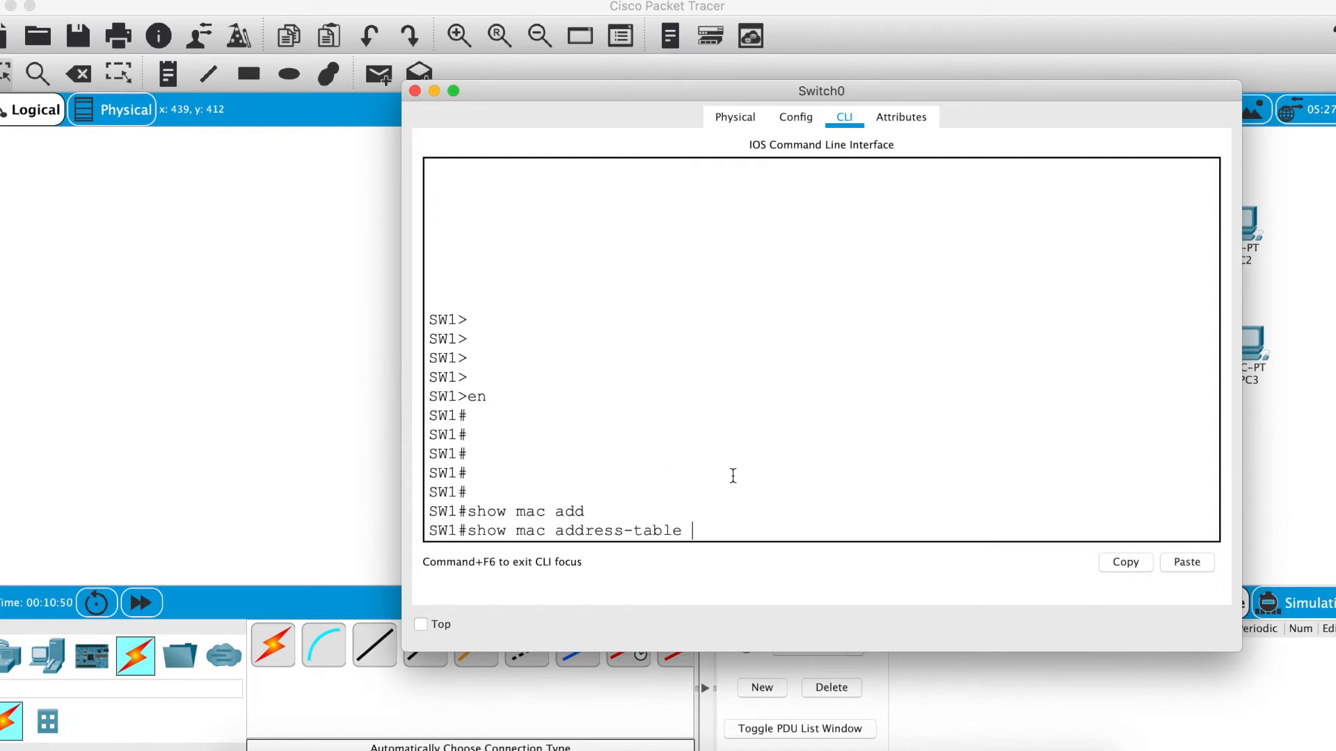
key(Return)
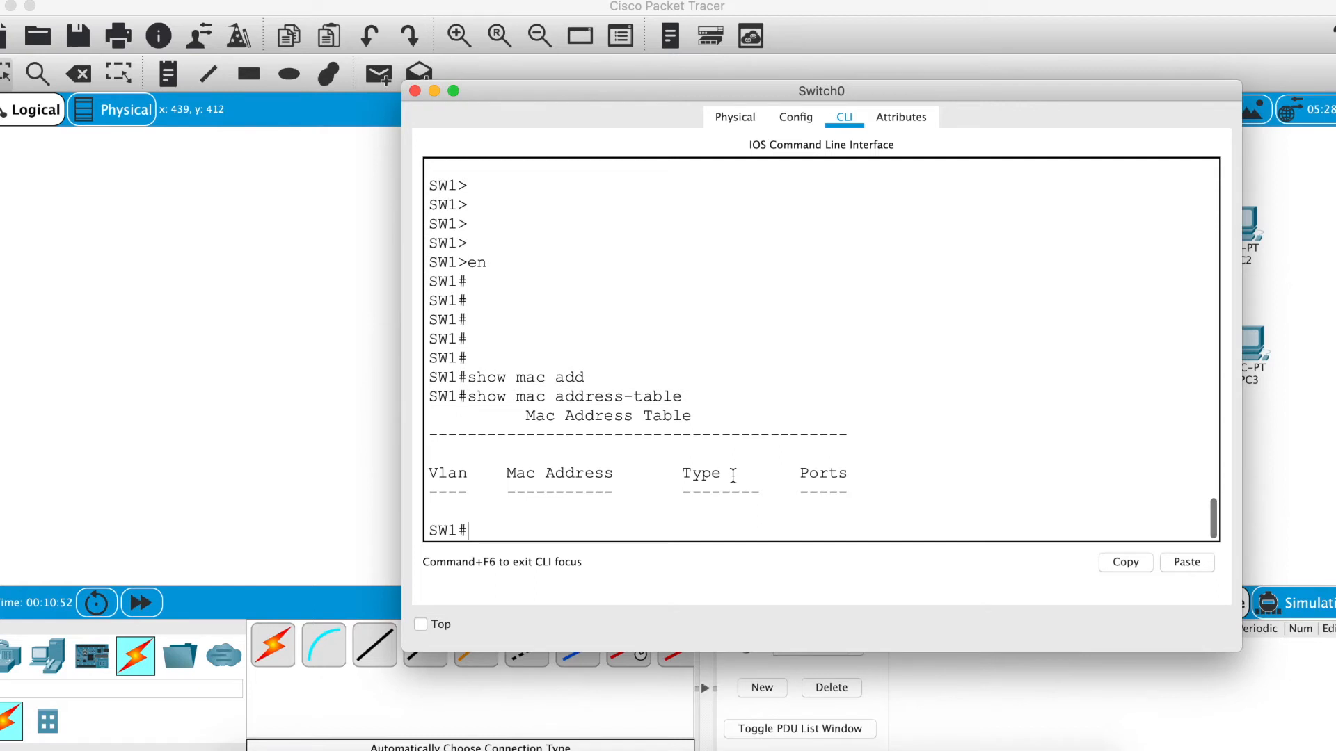
click(422, 502)
click(638, 509)
List the available options of show mac address-table with ? and examine the dynamic, interfaces and static entries
key(Return)
key(Return)
text(show mac add)
key(Tab)
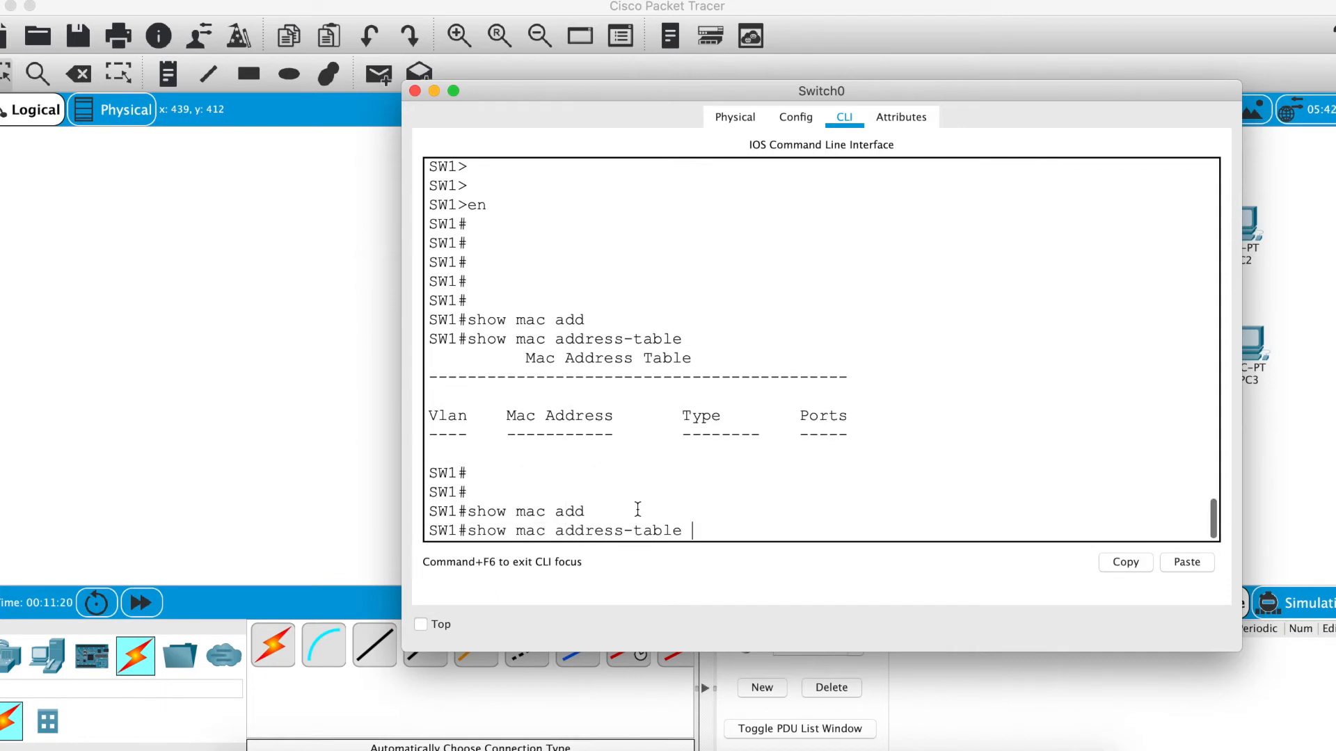
text(?)
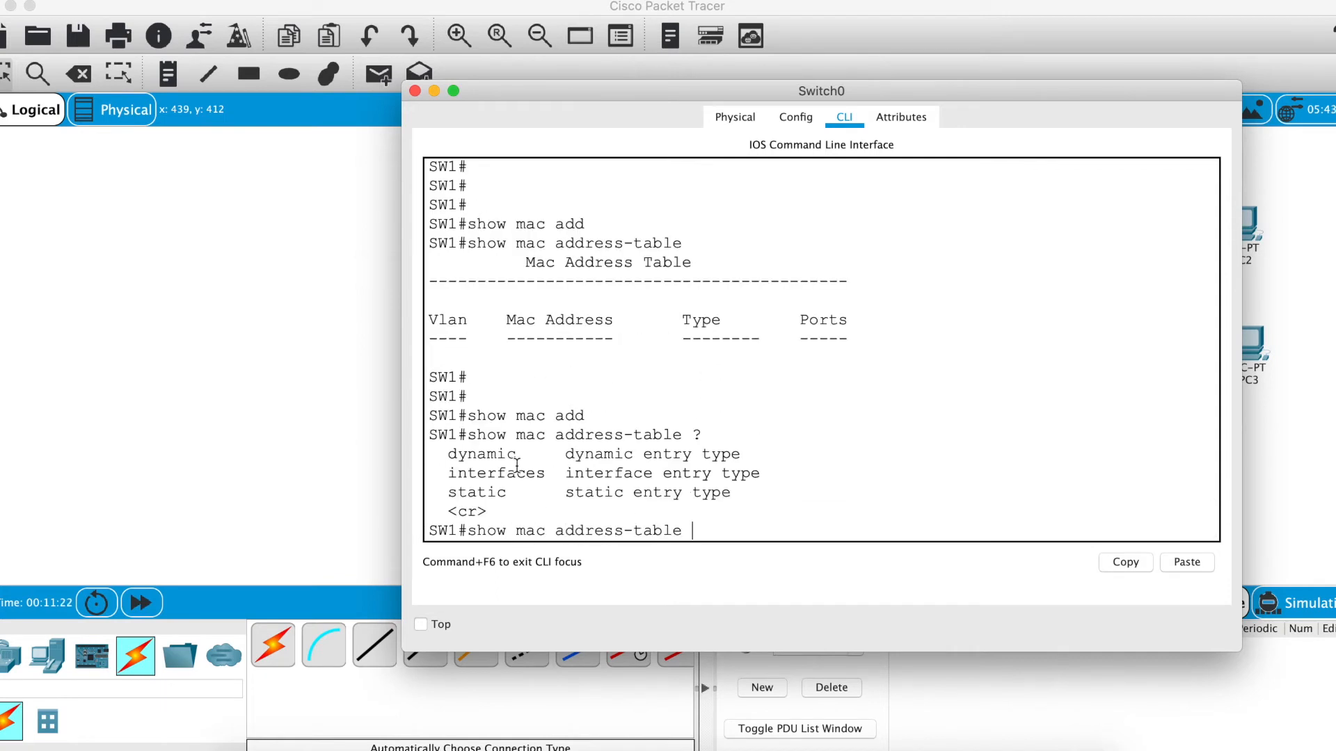
click(465, 463)
drag(465, 462, 504, 475)
click(537, 495)
click(494, 476)
click(460, 508)
double_click(478, 492)
click(566, 495)
click(697, 529)
Erase the unfinished show mac address-table command from the SW1 prompt
key(BackSpace)
key(BackSpace)
key(BackSpace)
key(BackSpace)
key(BackSpace)
key(BackSpace)
key(BackSpace)
key(BackSpace)
key(BackSpace)
key(BackSpace)
key(BackSpace)
key(BackSpace)
key(BackSpace)
key(BackSpace)
key(BackSpace)
key(BackSpace)
key(BackSpace)
key(BackSpace)
key(BackSpace)
key(BackSpace)
key(BackSpace)
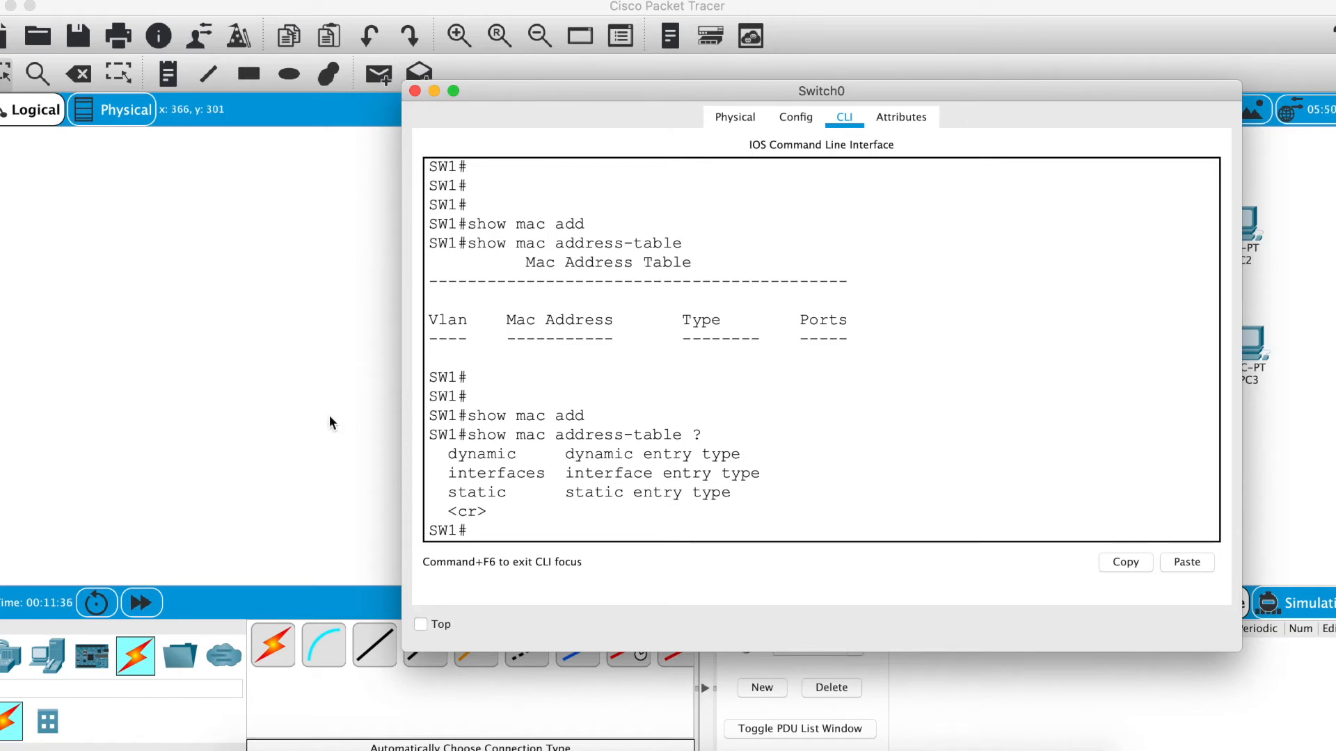
Return to the workspace and open the IP Configuration of PC0
click(279, 420)
click(543, 401)
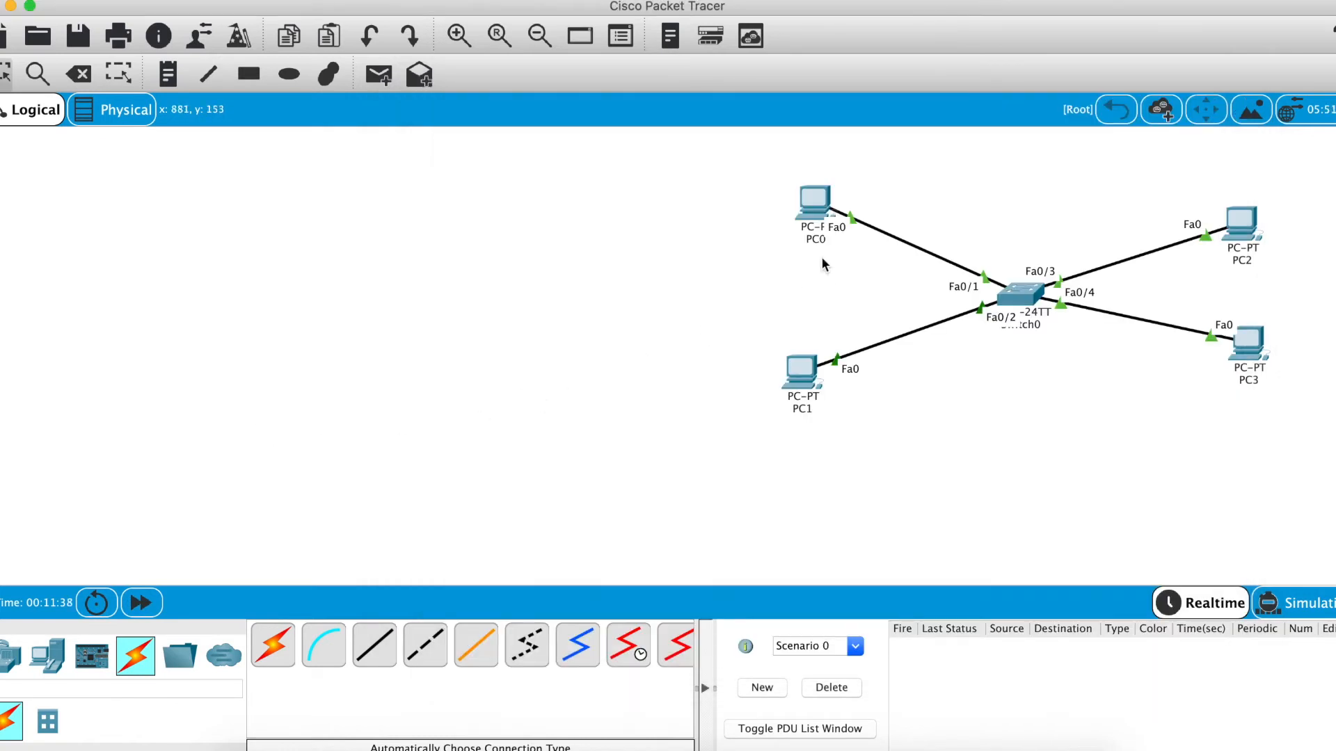
click(816, 204)
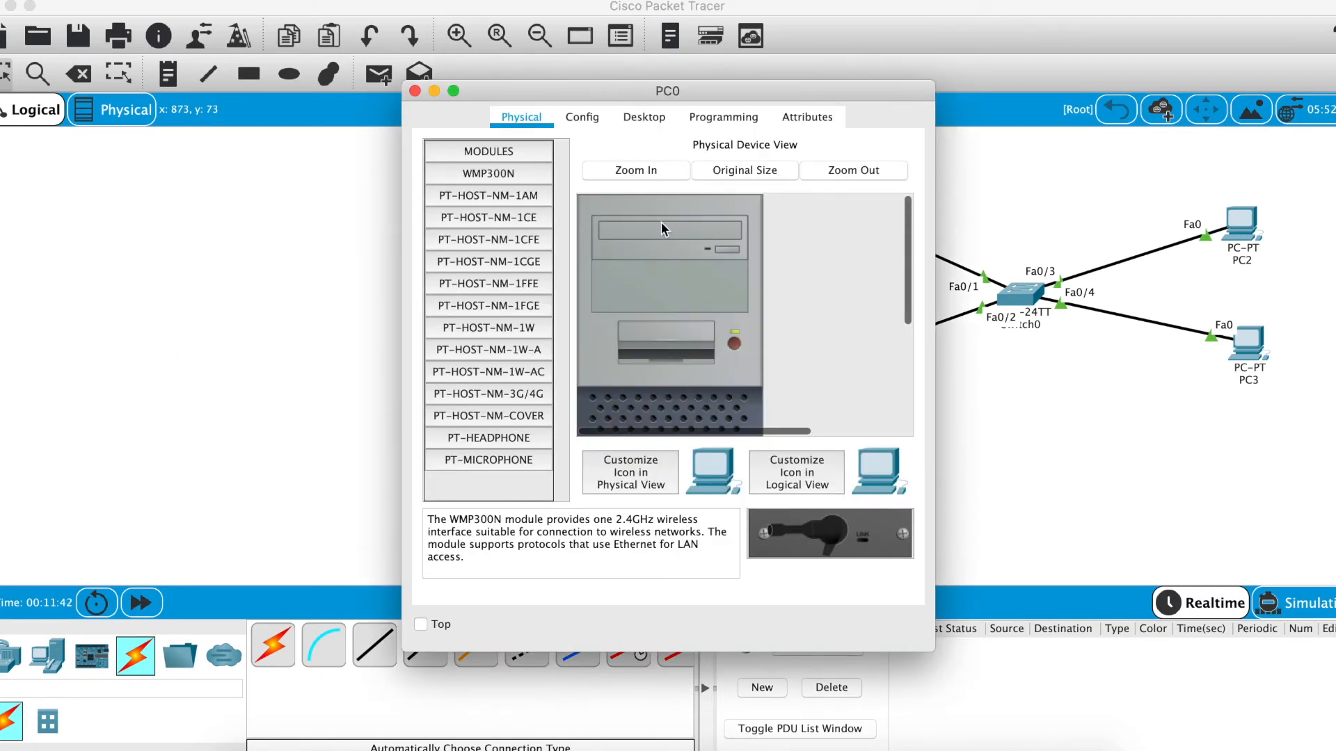
click(645, 119)
click(477, 202)
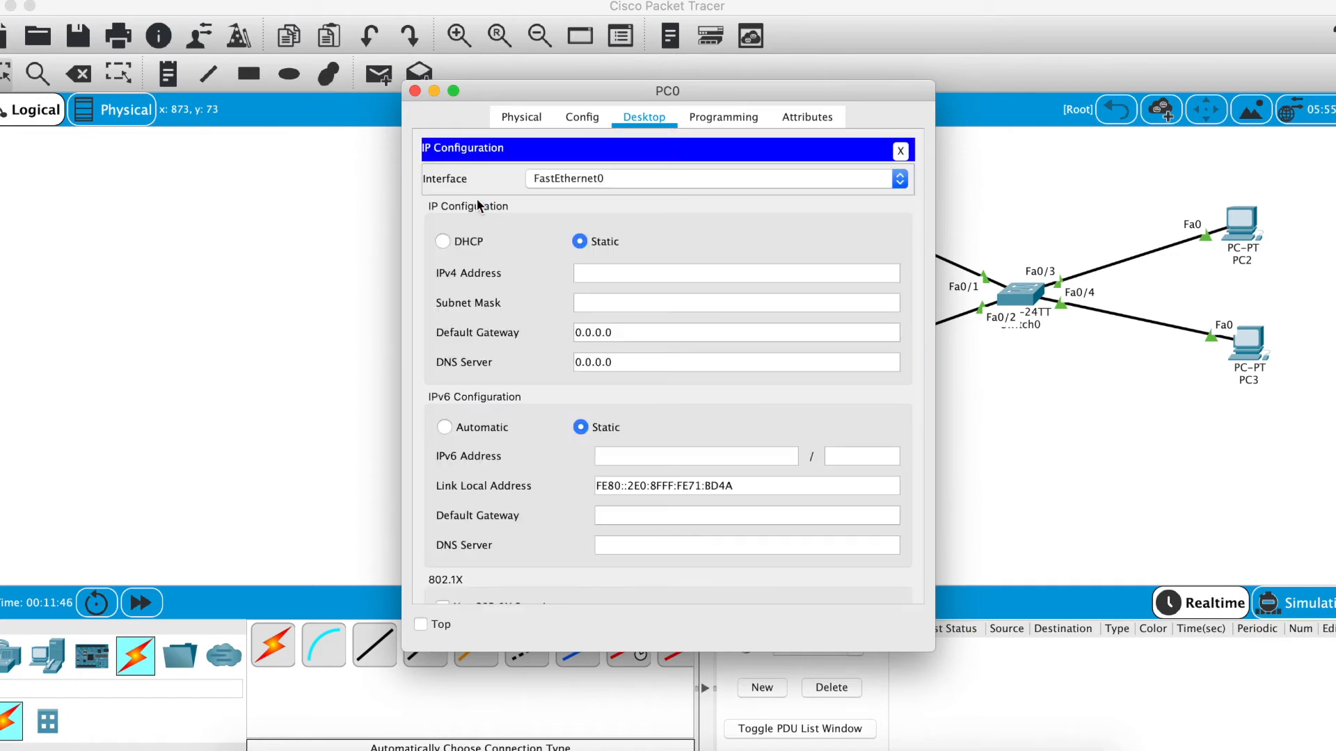
click(612, 279)
text(192..168.1.1)
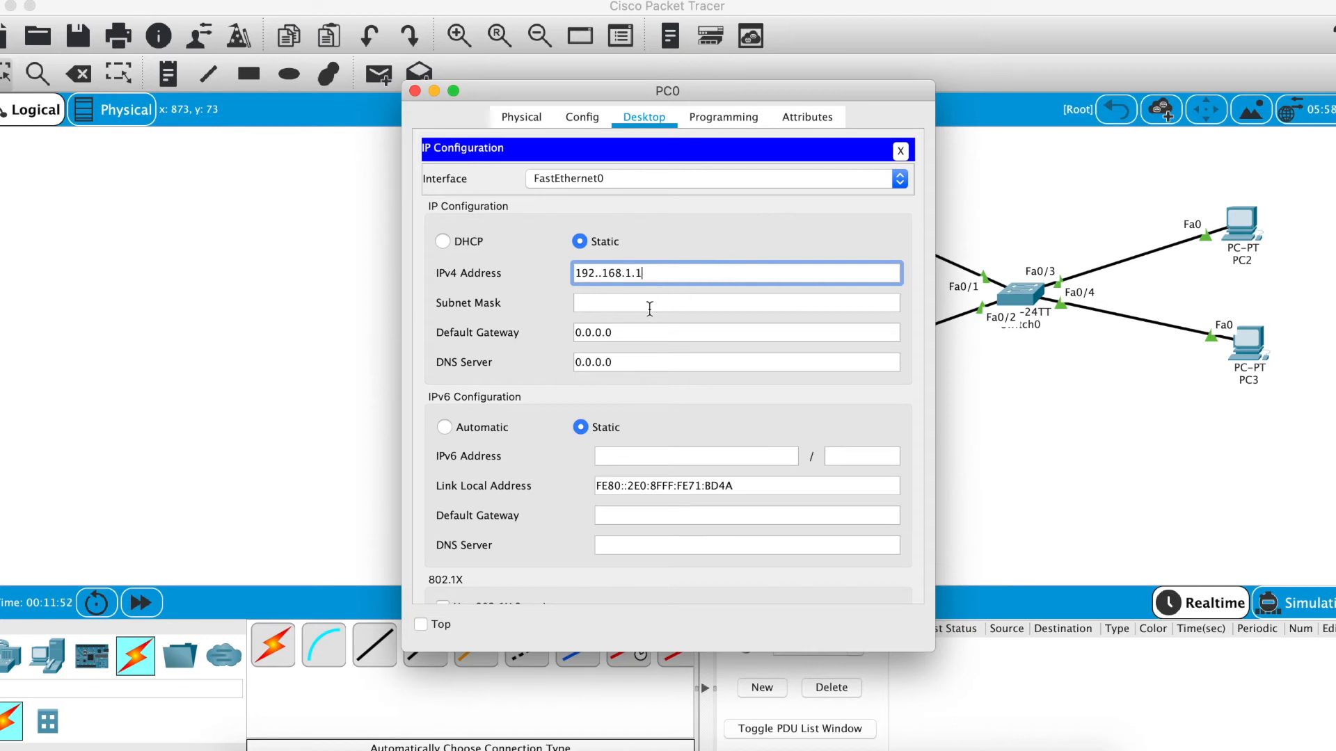
click(650, 306)
click(760, 387)
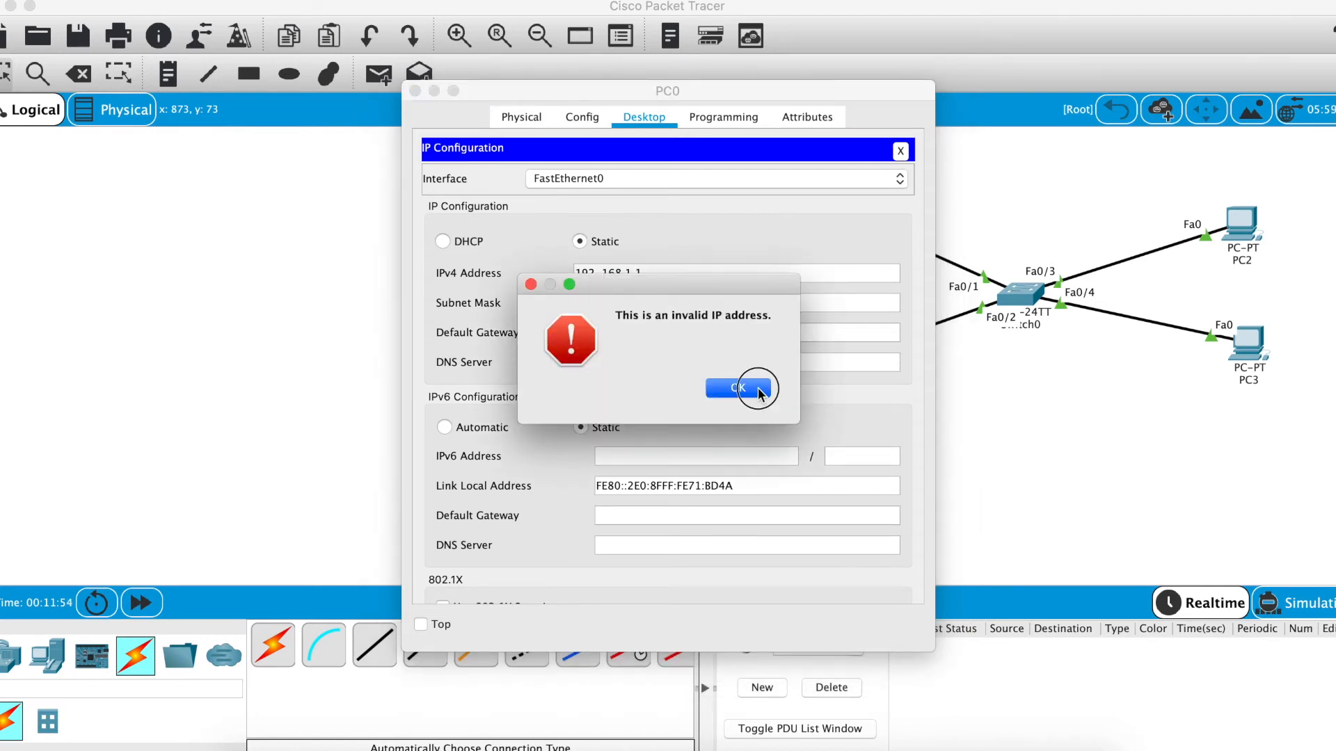
Set PC0's static IPv4 address to 192.168.1.1 with subnet mask 255.255.255.0 and close its window
click(678, 280)
text(192)
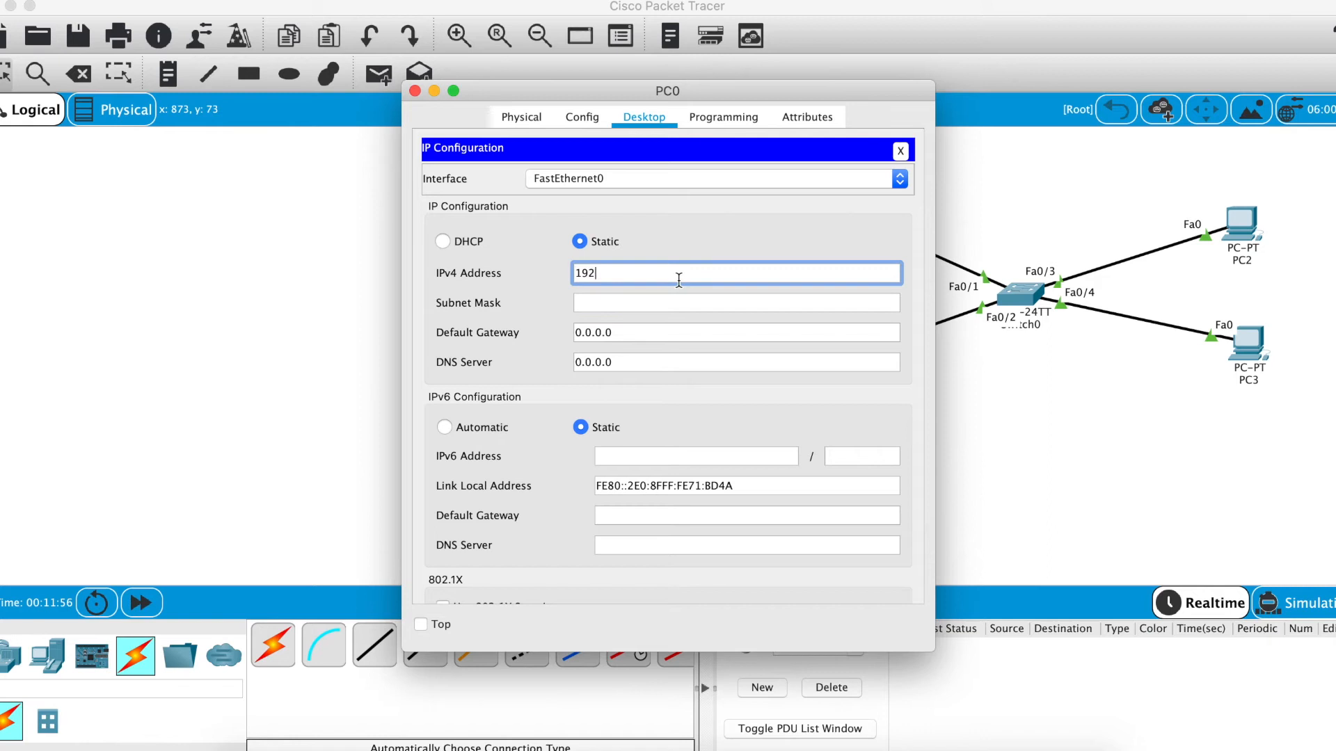
text(.168.1.1)
click(623, 308)
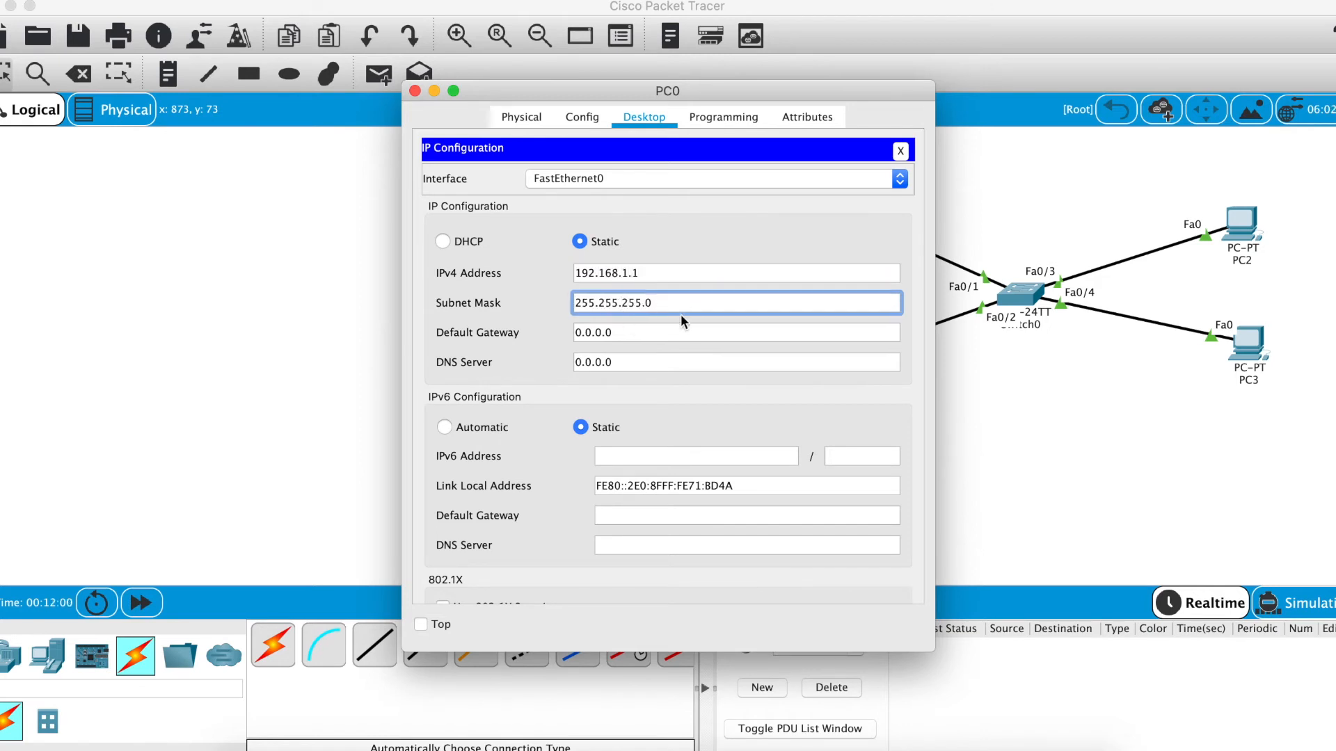
click(656, 310)
click(413, 92)
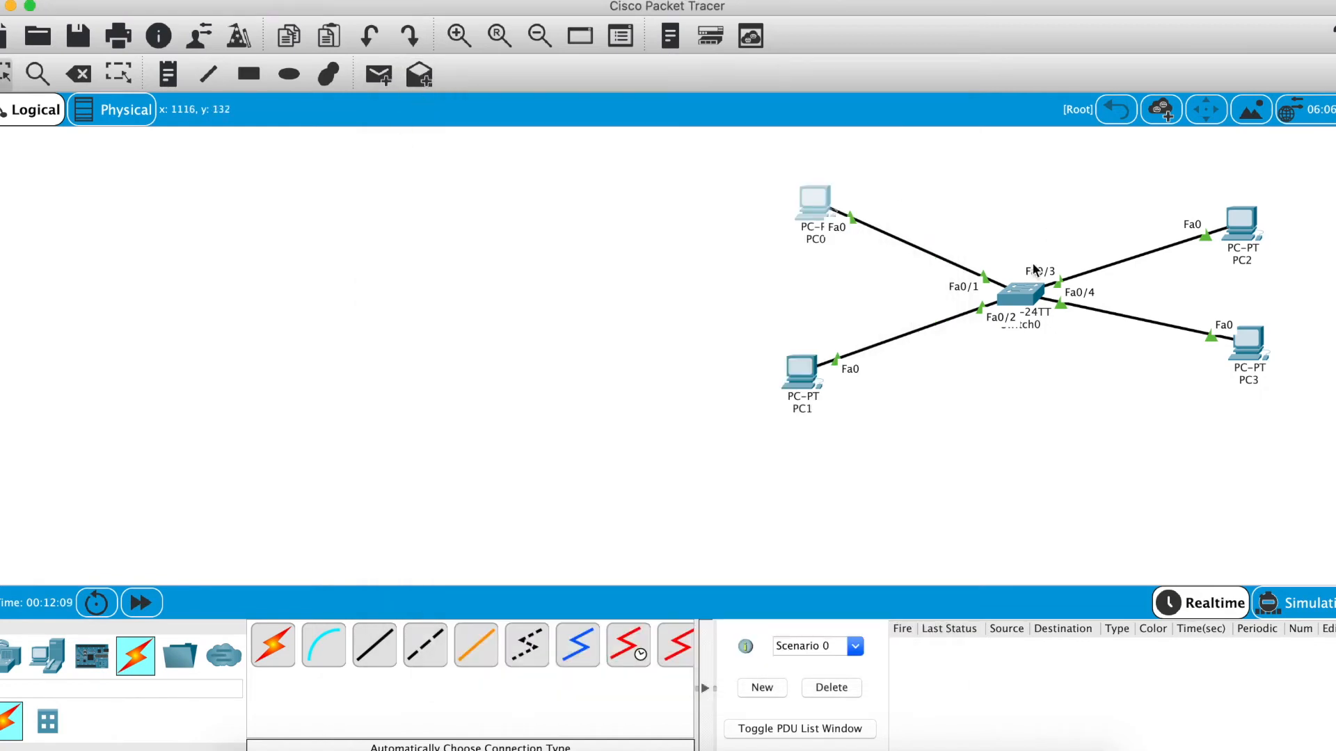
Give PC1 the static IPv4 address 192.168.1.2 with subnet mask 255.255.255.0 and close its window
click(807, 375)
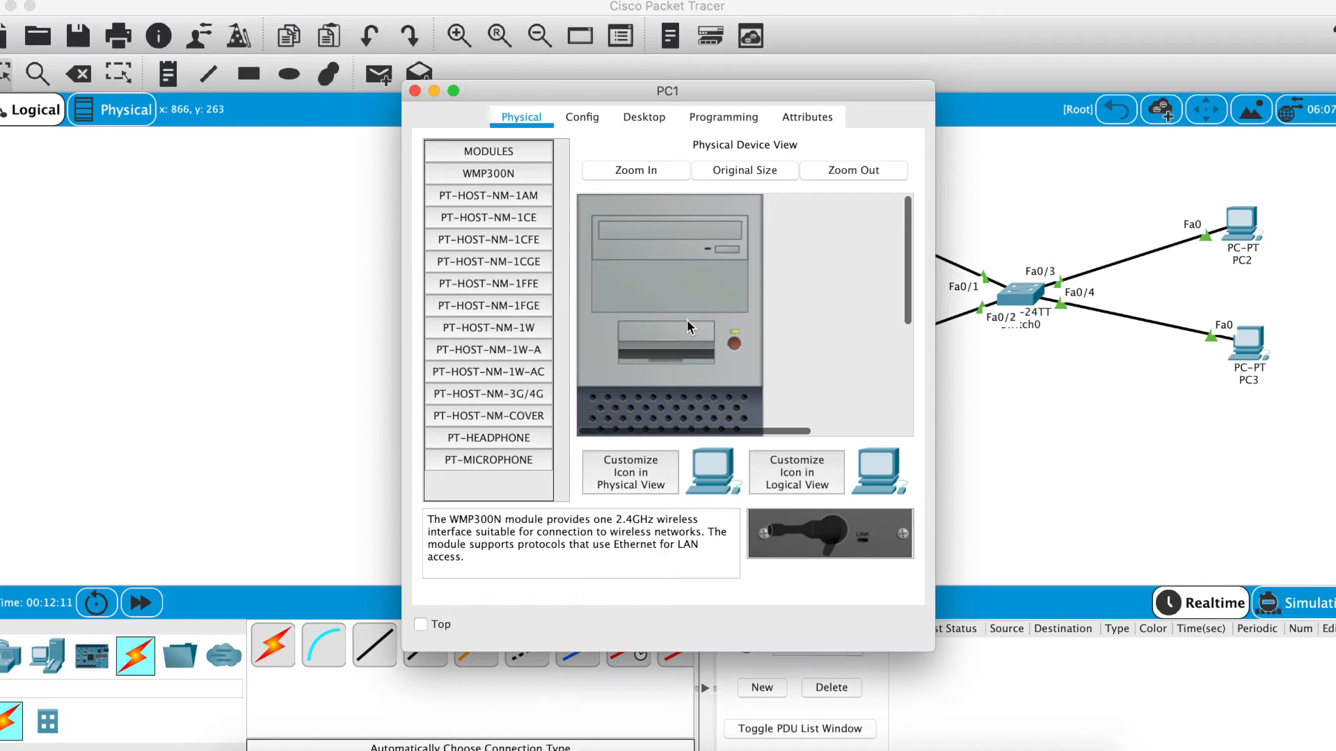
click(642, 118)
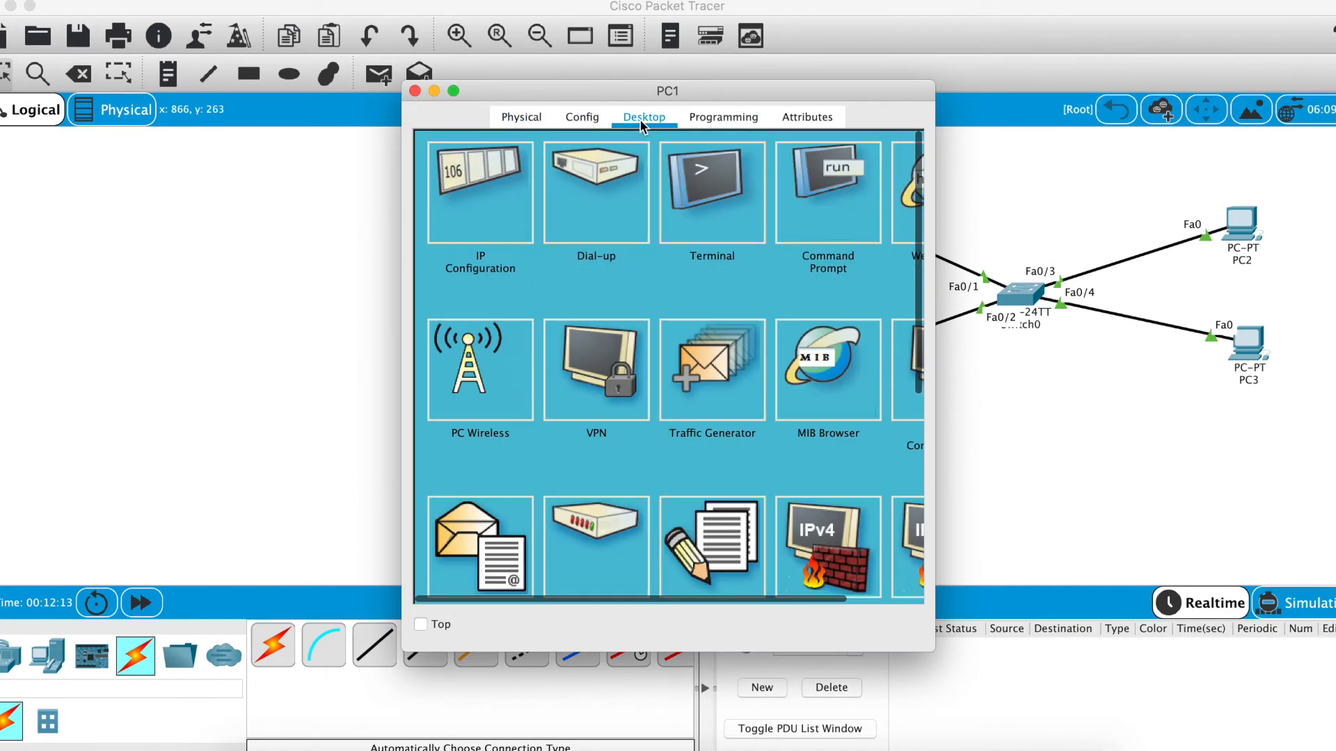
click(510, 210)
click(623, 270)
text(192.168.1.2)
click(641, 296)
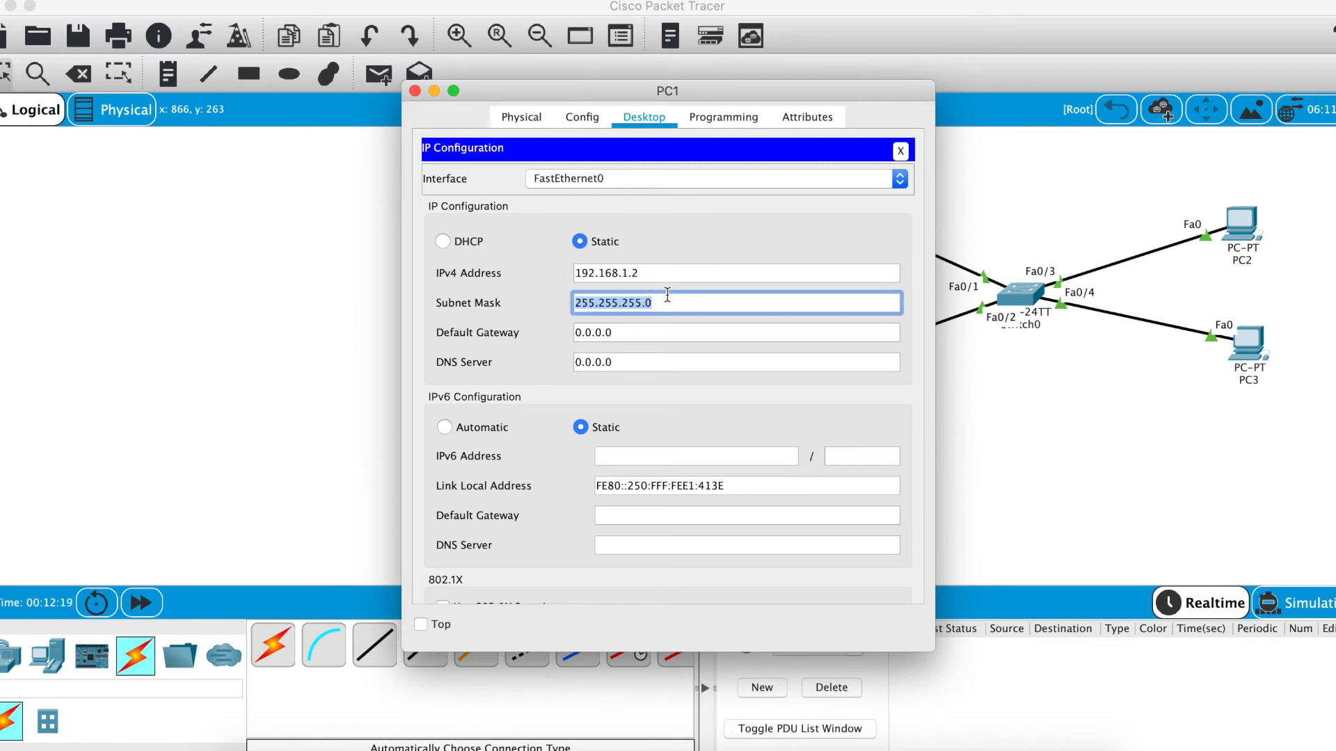
click(415, 90)
Give PC2 the static IPv4 address 192.168.1.3 with the default subnet mask and close its window
click(1242, 222)
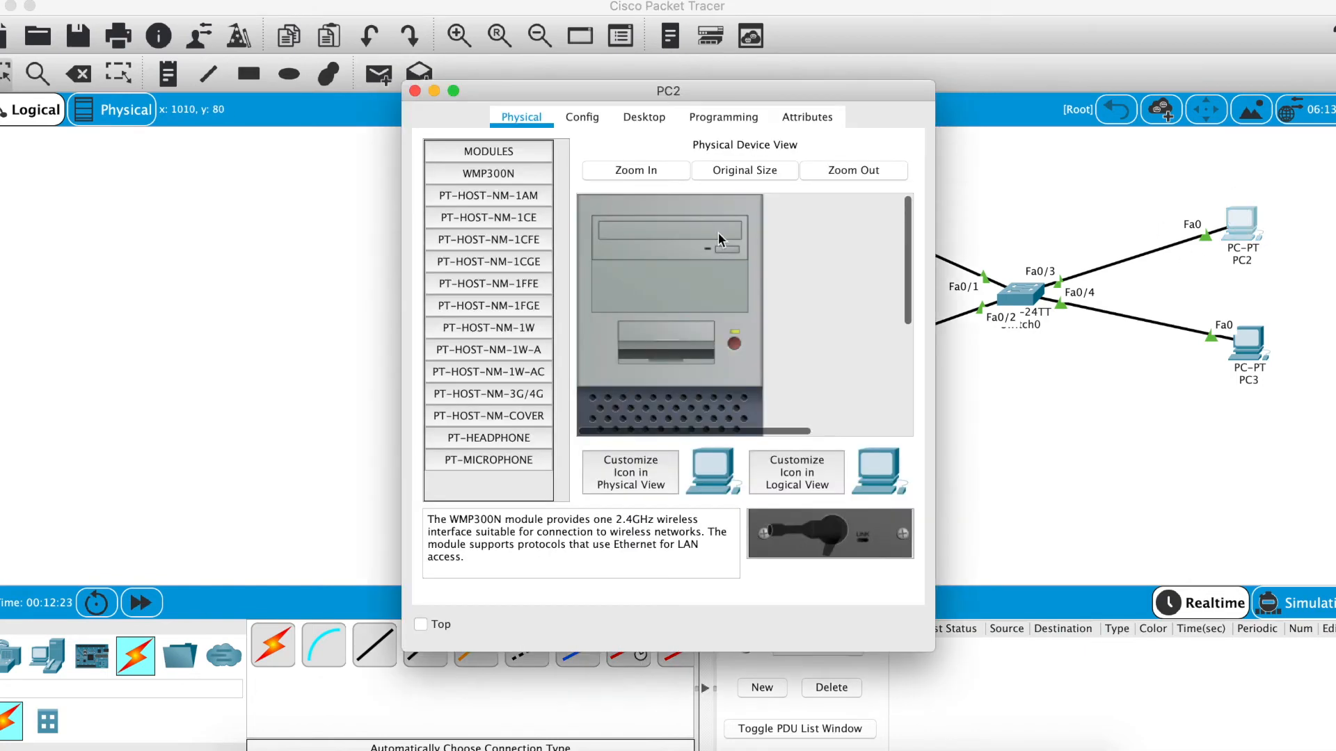
click(629, 120)
click(504, 192)
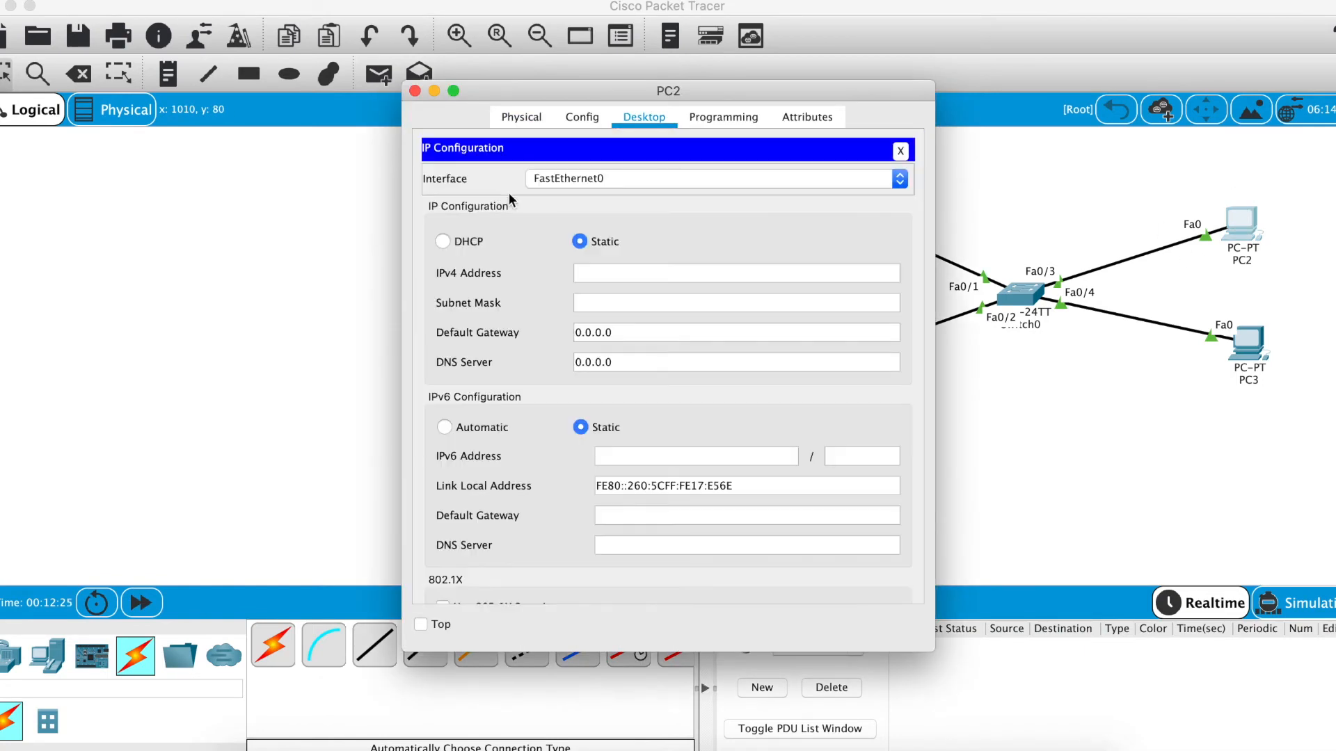
click(633, 272)
text(192.1)
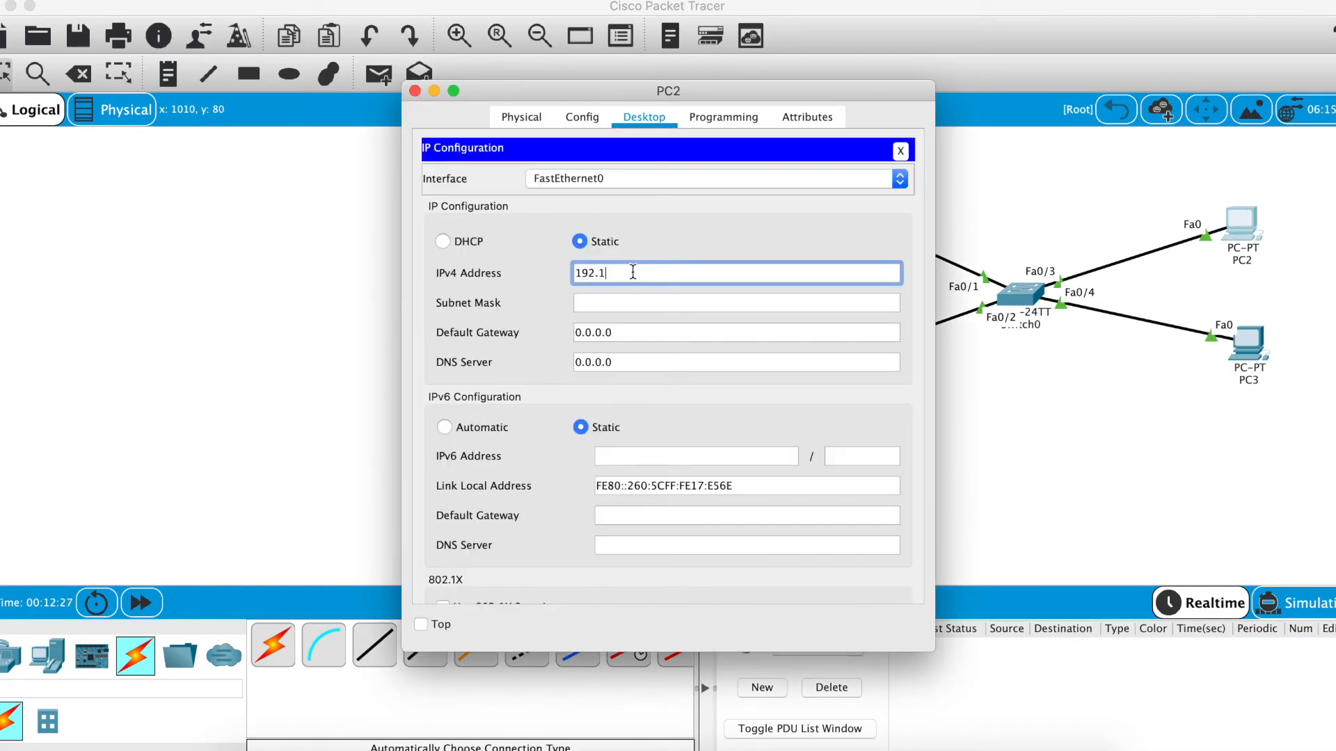
text(68.1.3)
key(Tab)
click(416, 91)
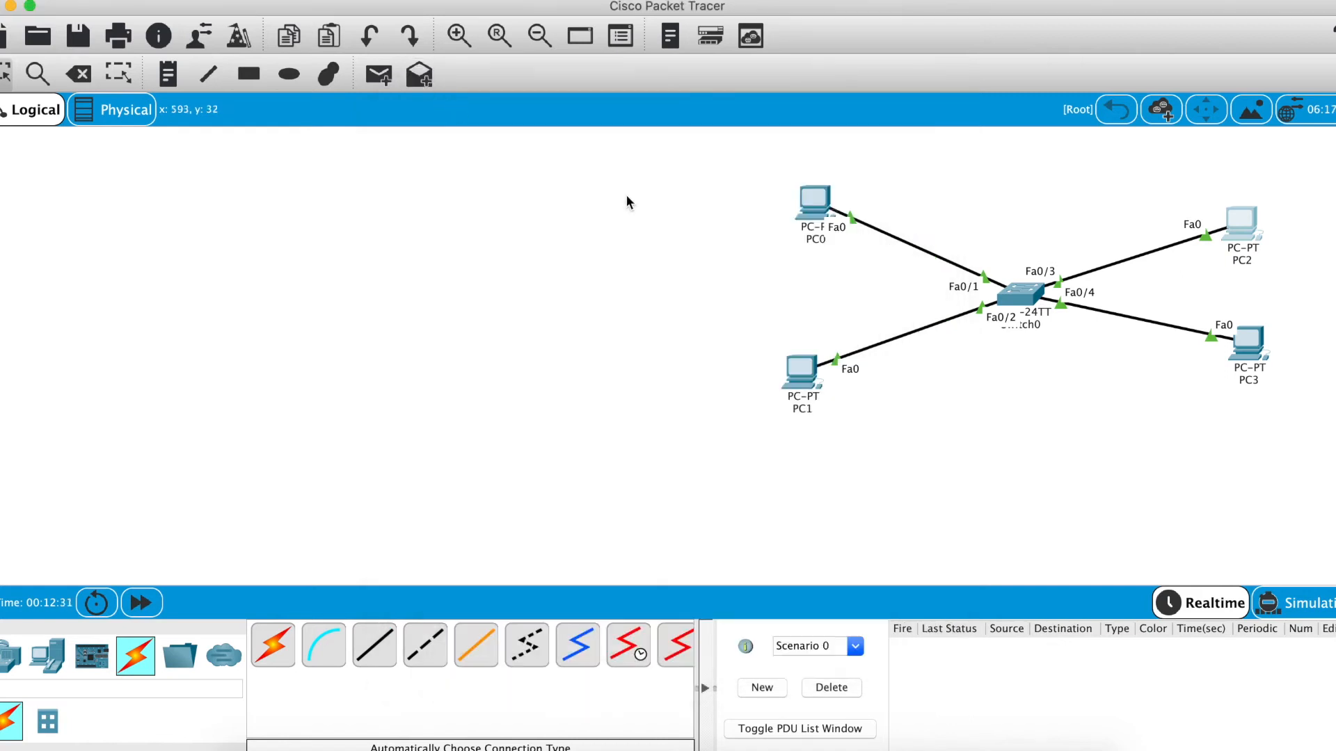
Give PC3 the static IPv4 address 192.168.1.4 with subnet mask 255.255.255.0 and close its window
click(1247, 355)
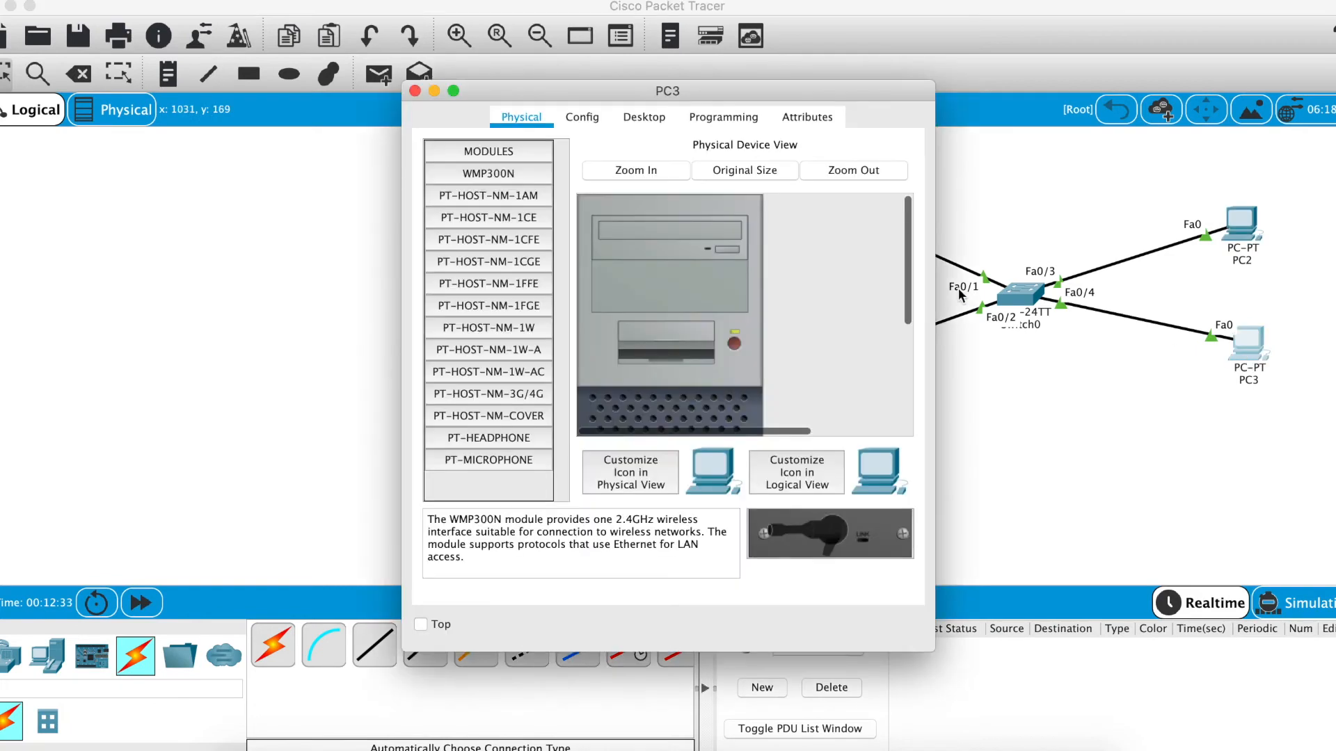
click(635, 116)
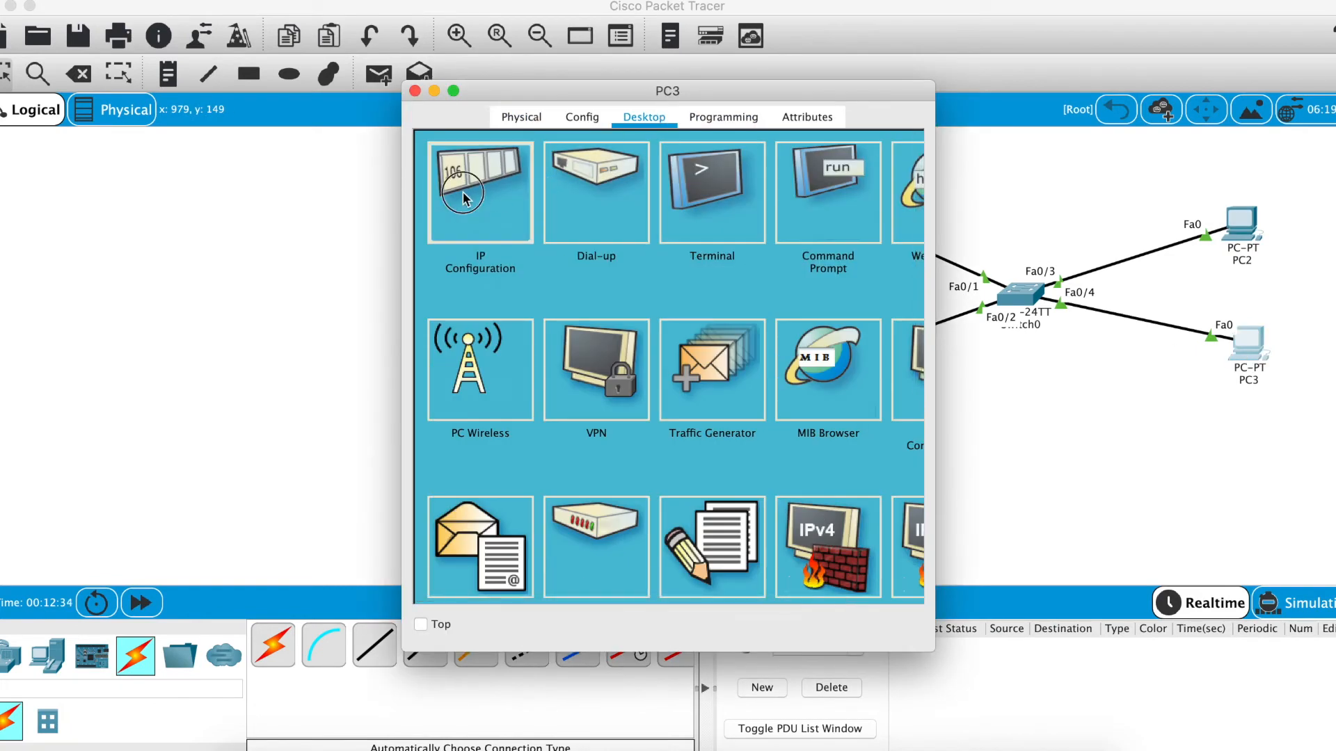
click(501, 195)
click(632, 271)
text(192.16)
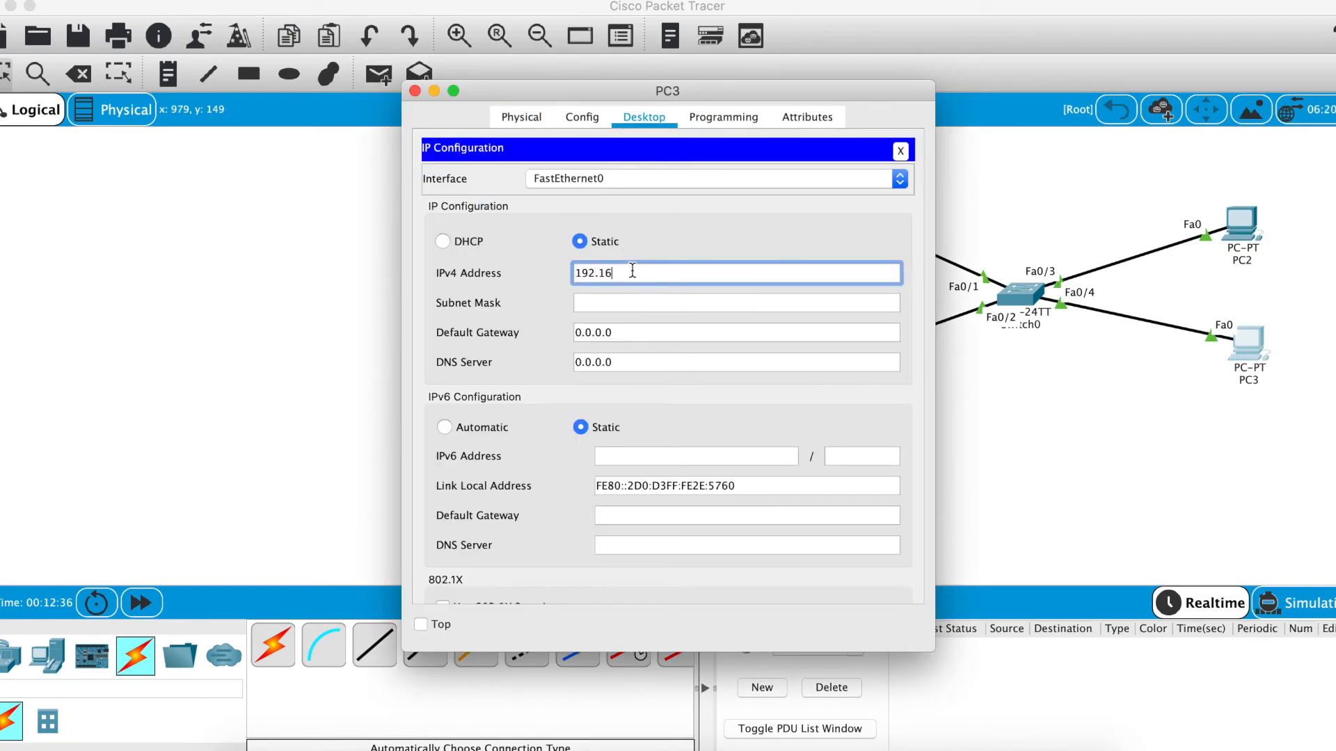
text(8.1.4)
key(Tab)
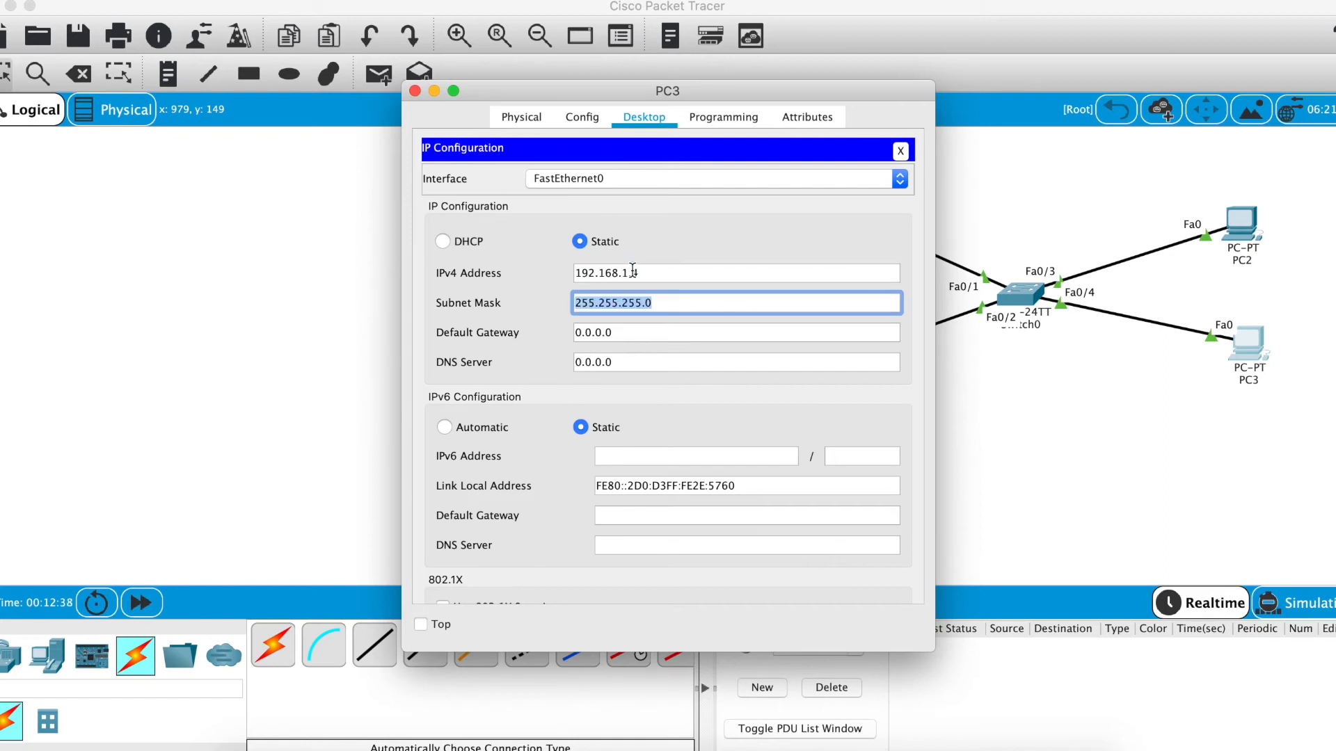
click(414, 92)
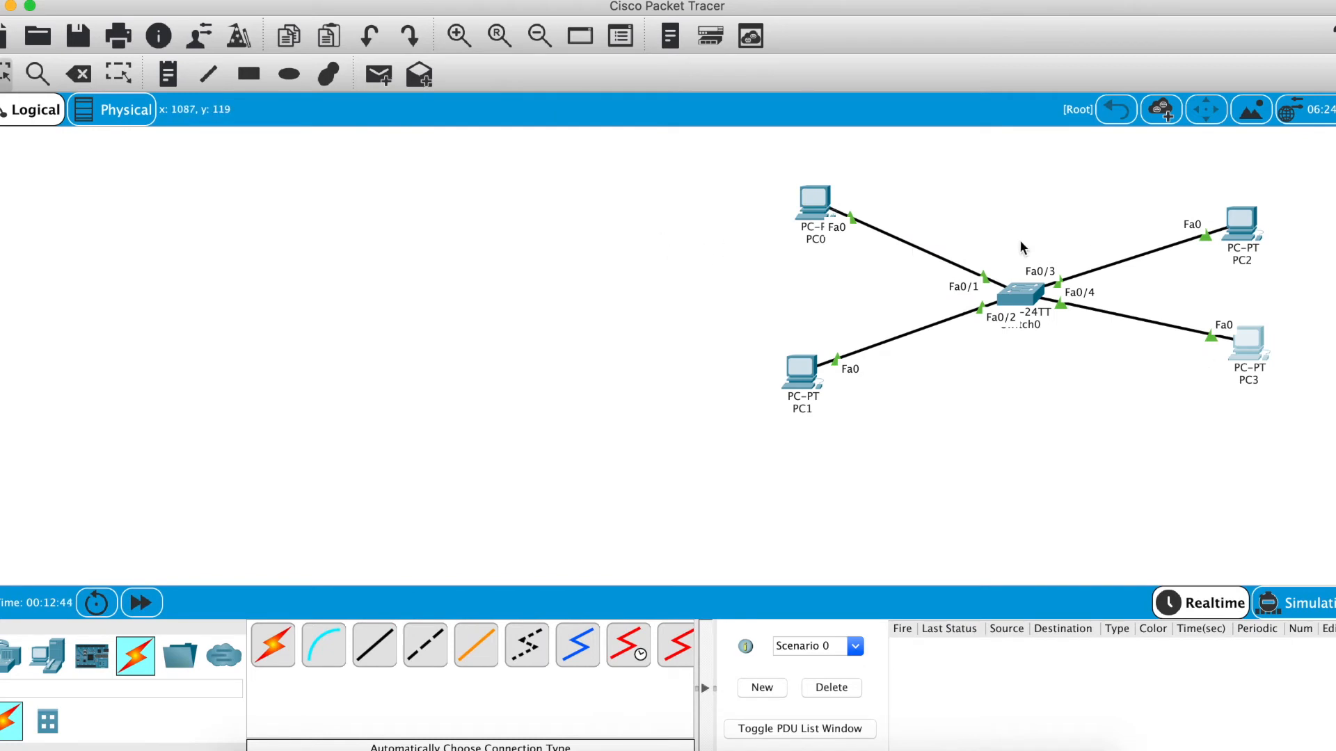
Open the switch's command line and display its MAC address table with show mac address-table
click(1022, 300)
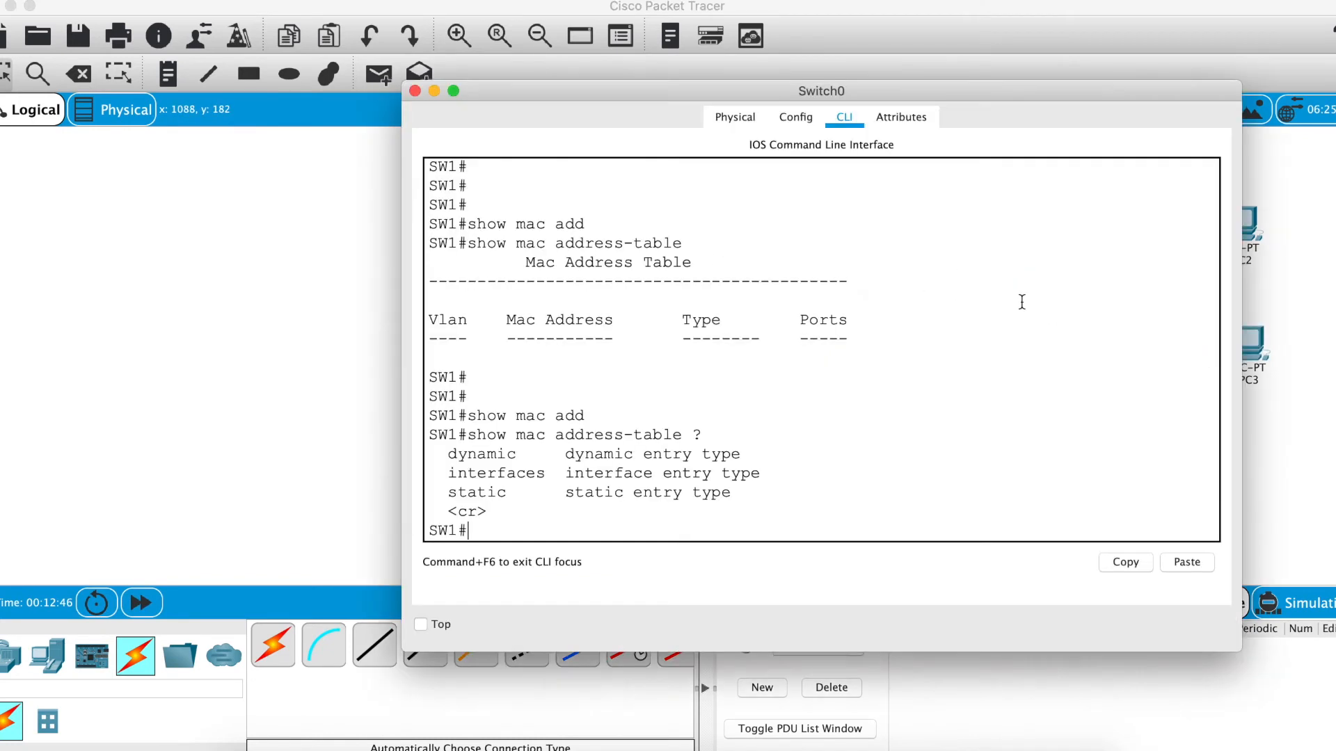
key(Return)
key(Return)
key(Return)
key(Return)
text(en)
key(Down)
key(Return)
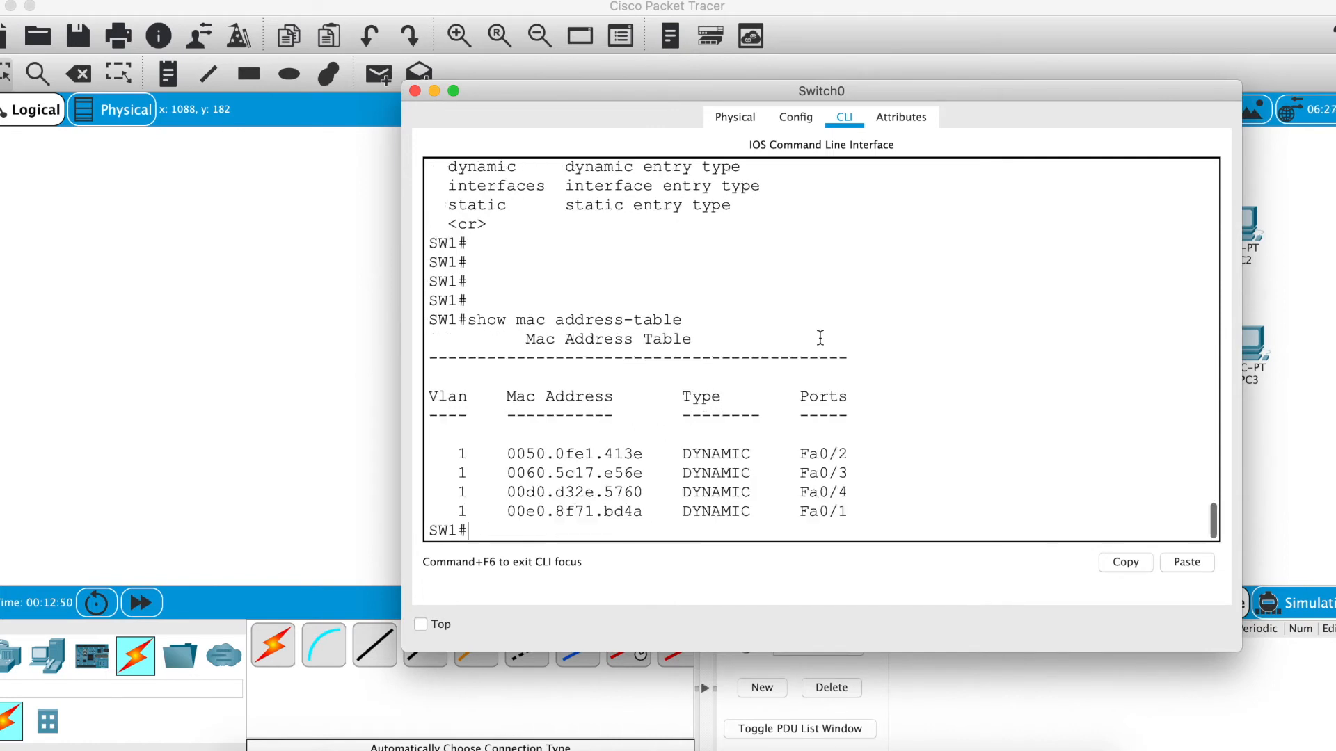
Examine the dynamic entries in the MAC address table, especially the MAC address paired with port Fa0/1
drag(448, 444, 702, 538)
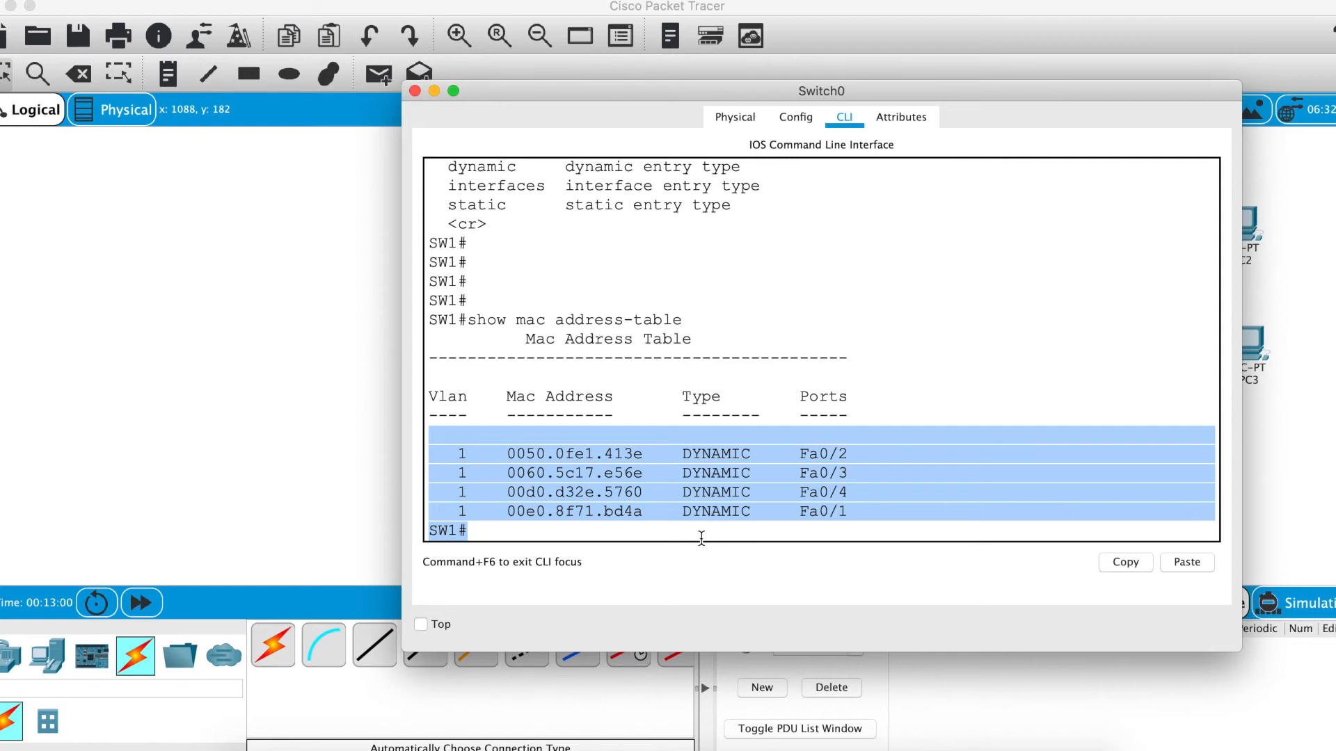
click(709, 512)
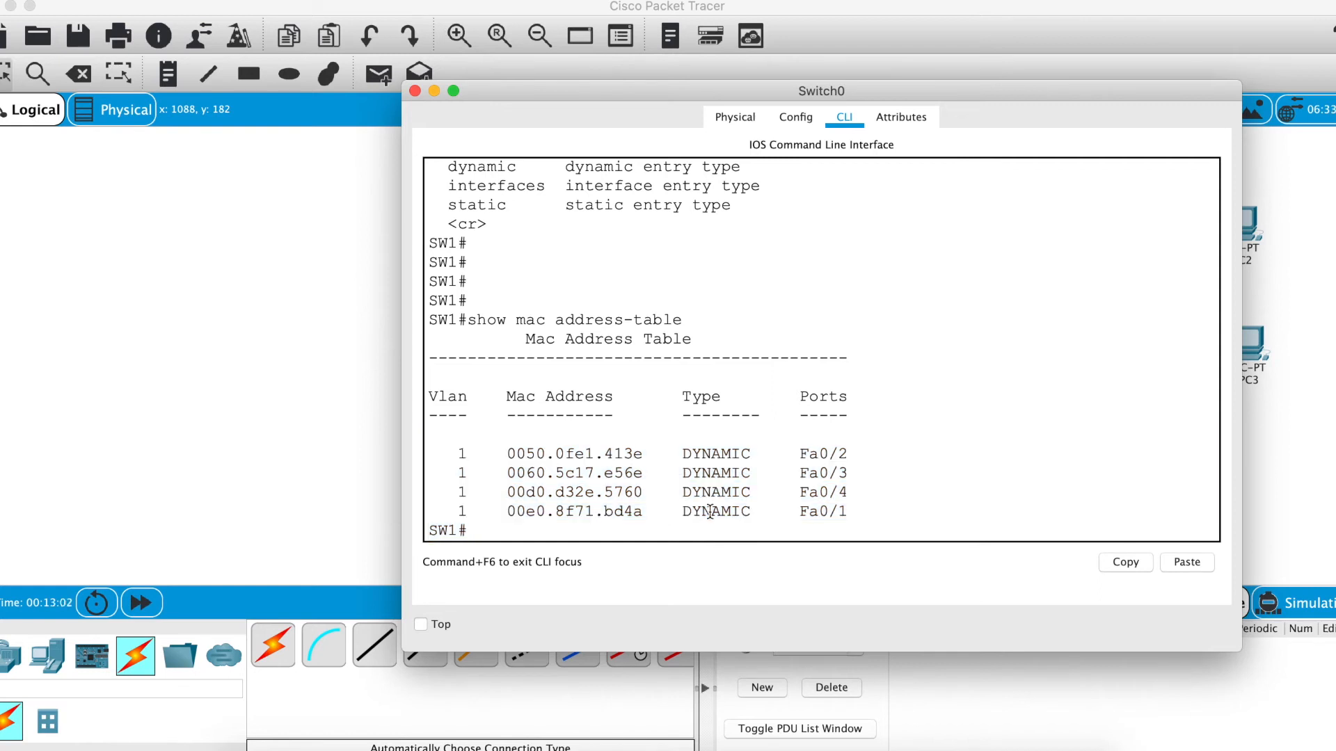
drag(850, 512, 789, 512)
click(507, 511)
drag(506, 512, 653, 512)
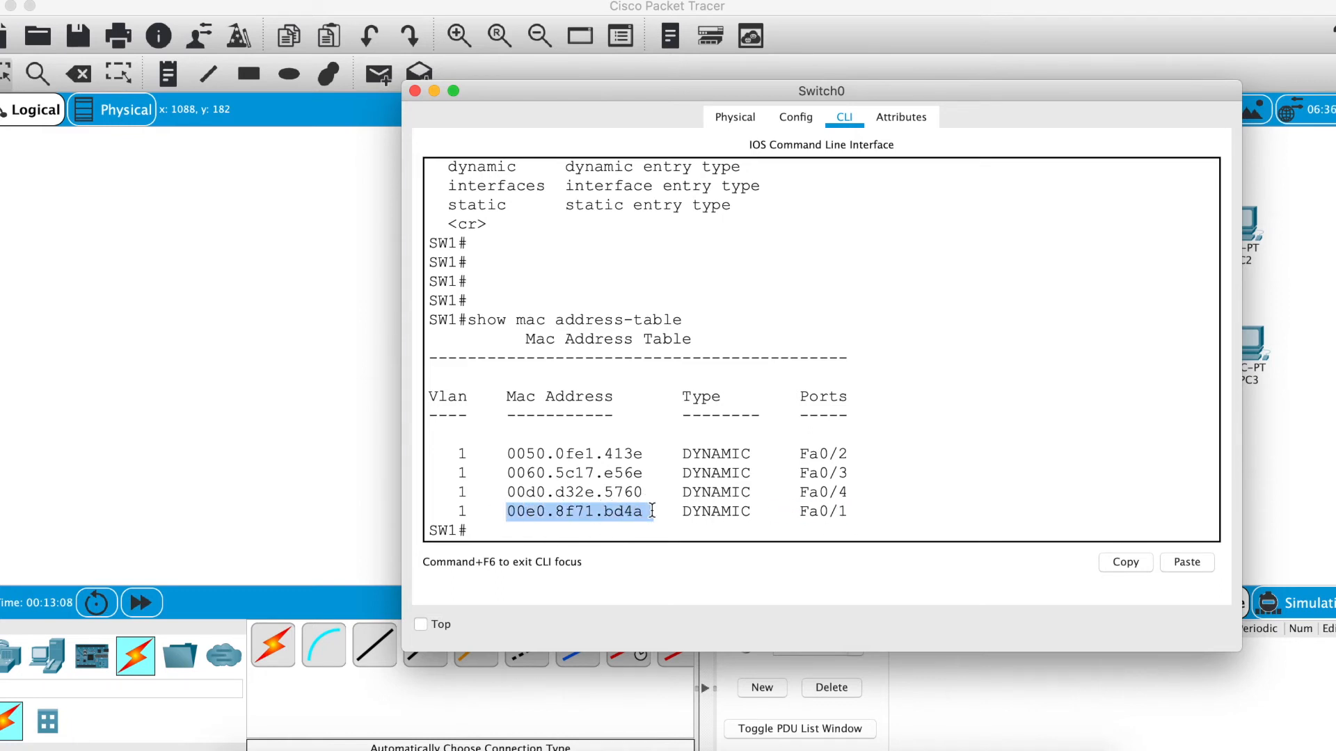
click(654, 492)
drag(851, 511, 619, 450)
click(607, 466)
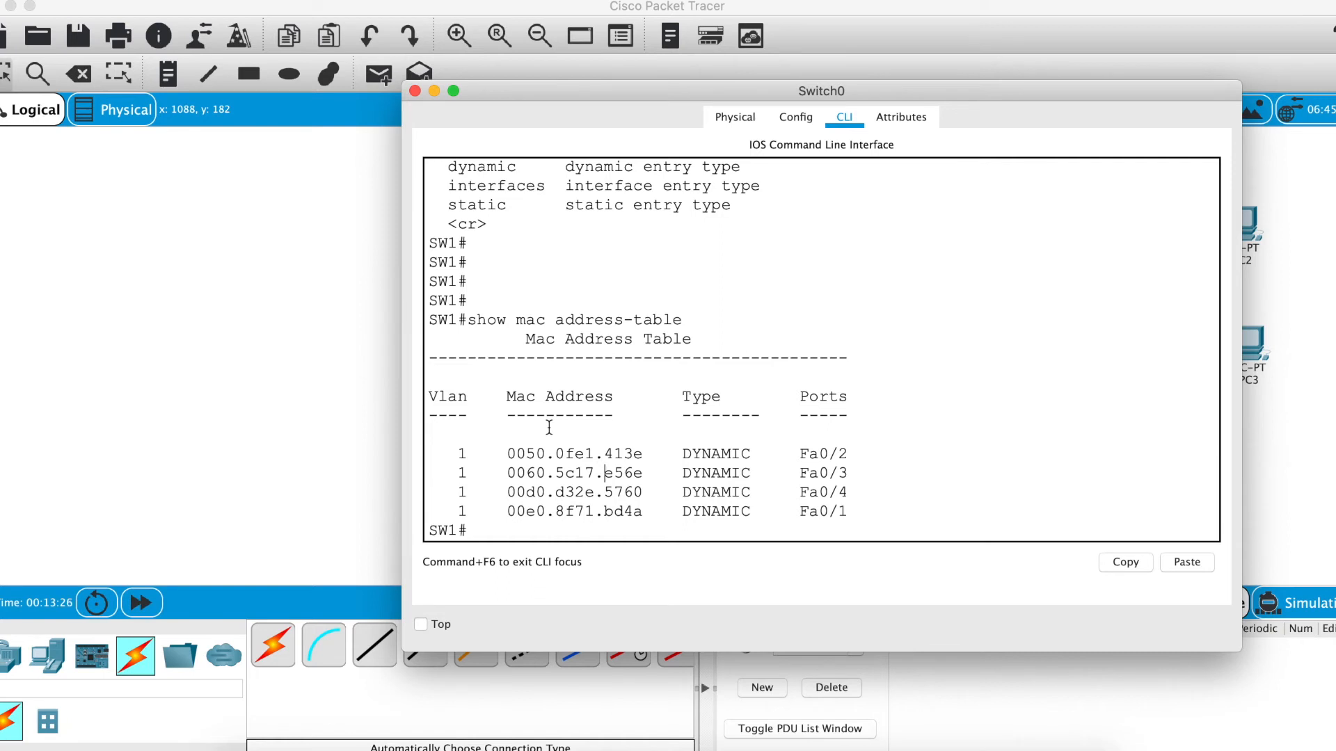
Compare the MAC address for port Fa0/2 with the other table entries, then close the switch window
drag(505, 454, 634, 453)
drag(866, 454, 802, 454)
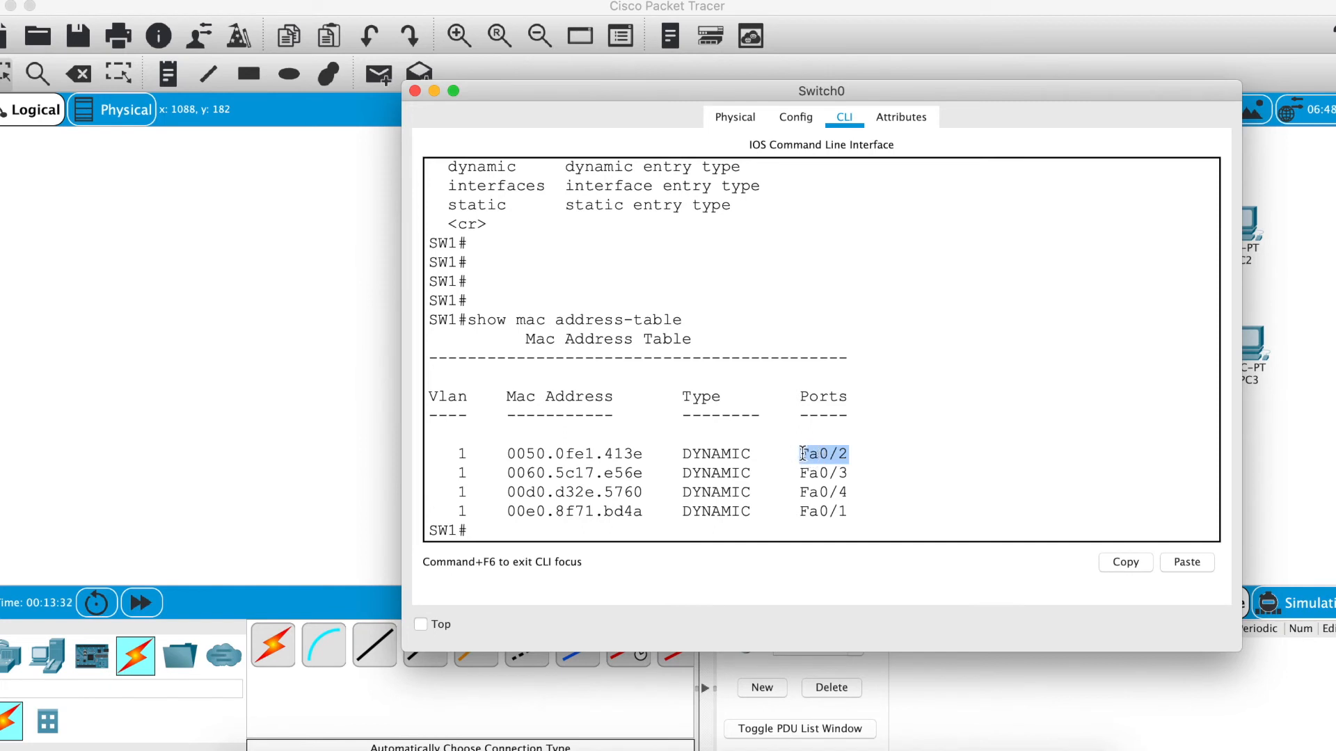
click(819, 457)
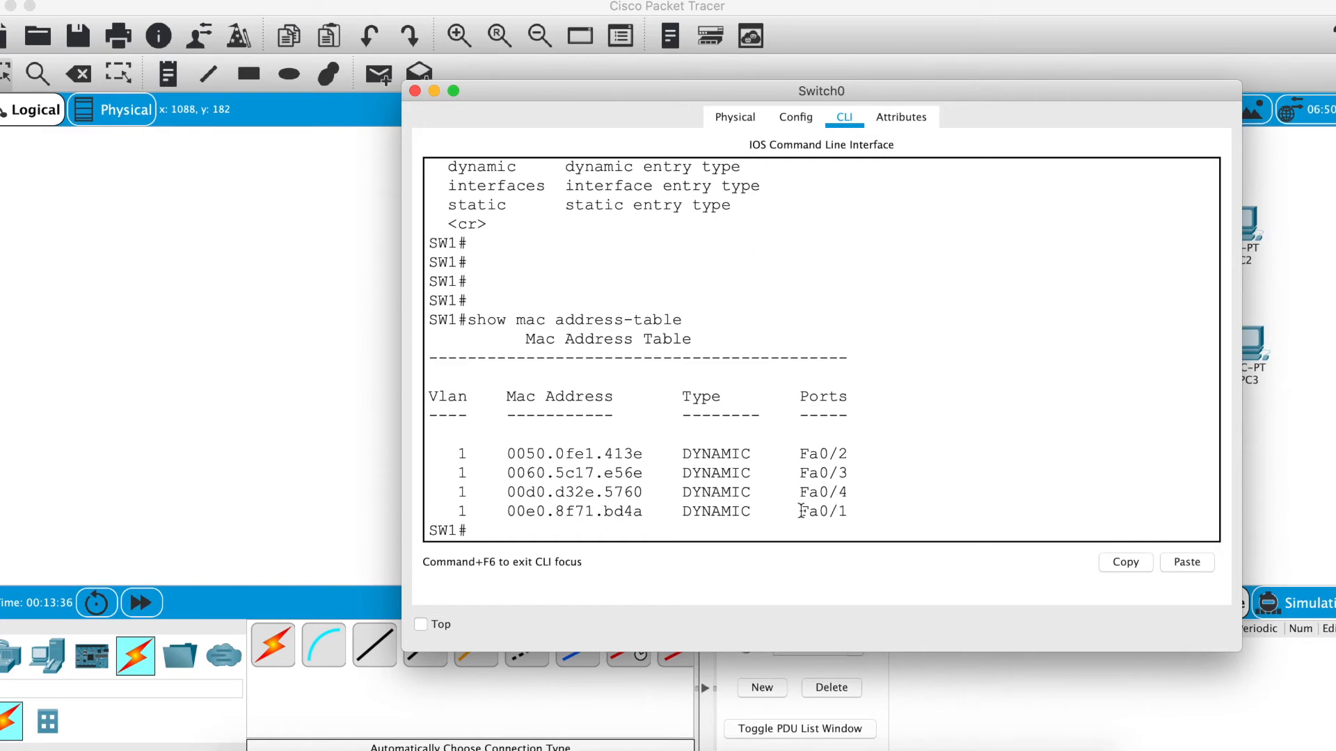
click(504, 514)
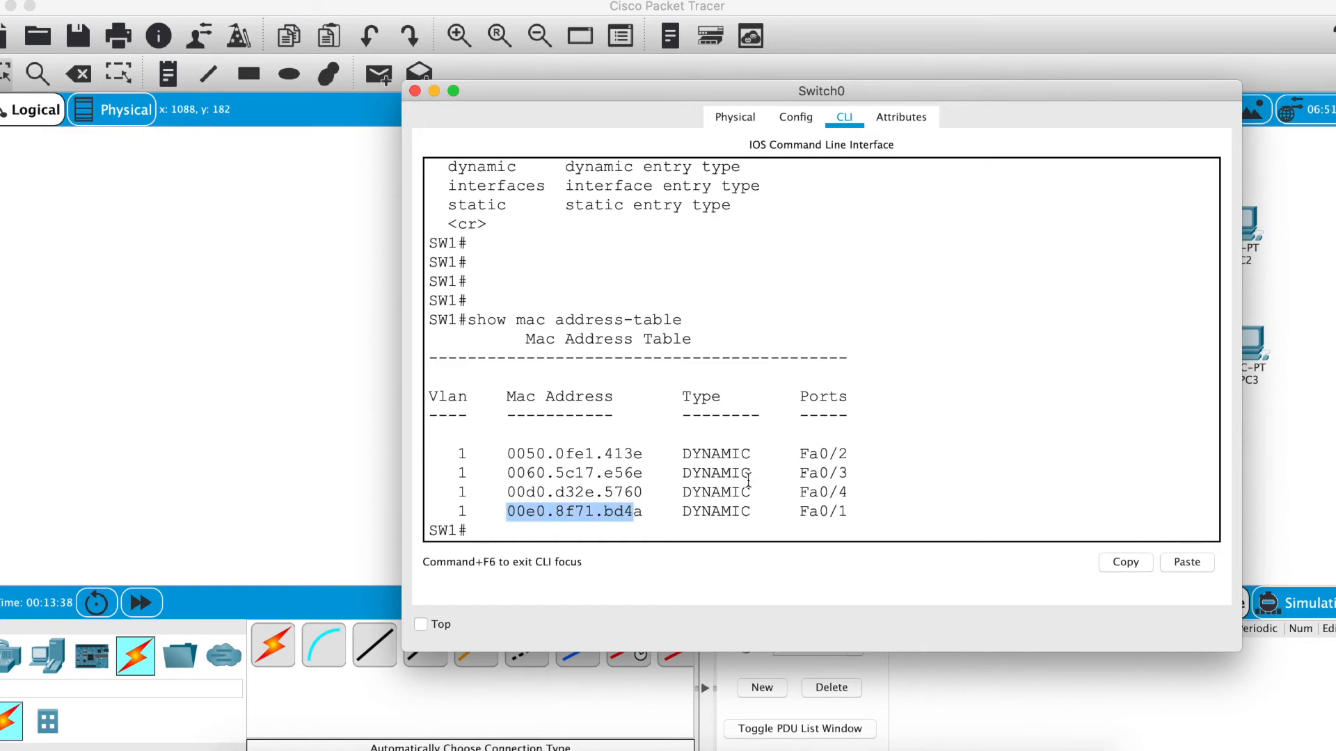
drag(517, 453, 664, 454)
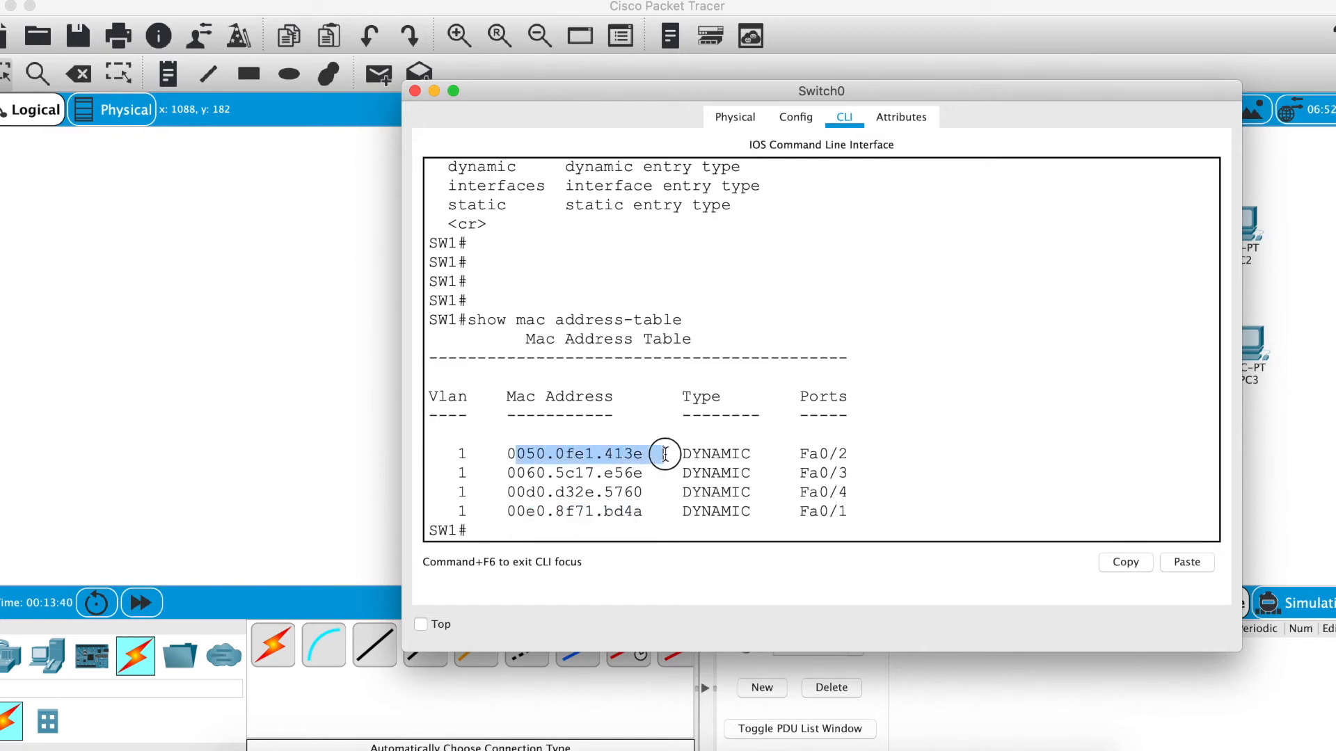
drag(518, 474, 654, 474)
click(610, 495)
drag(518, 492, 639, 495)
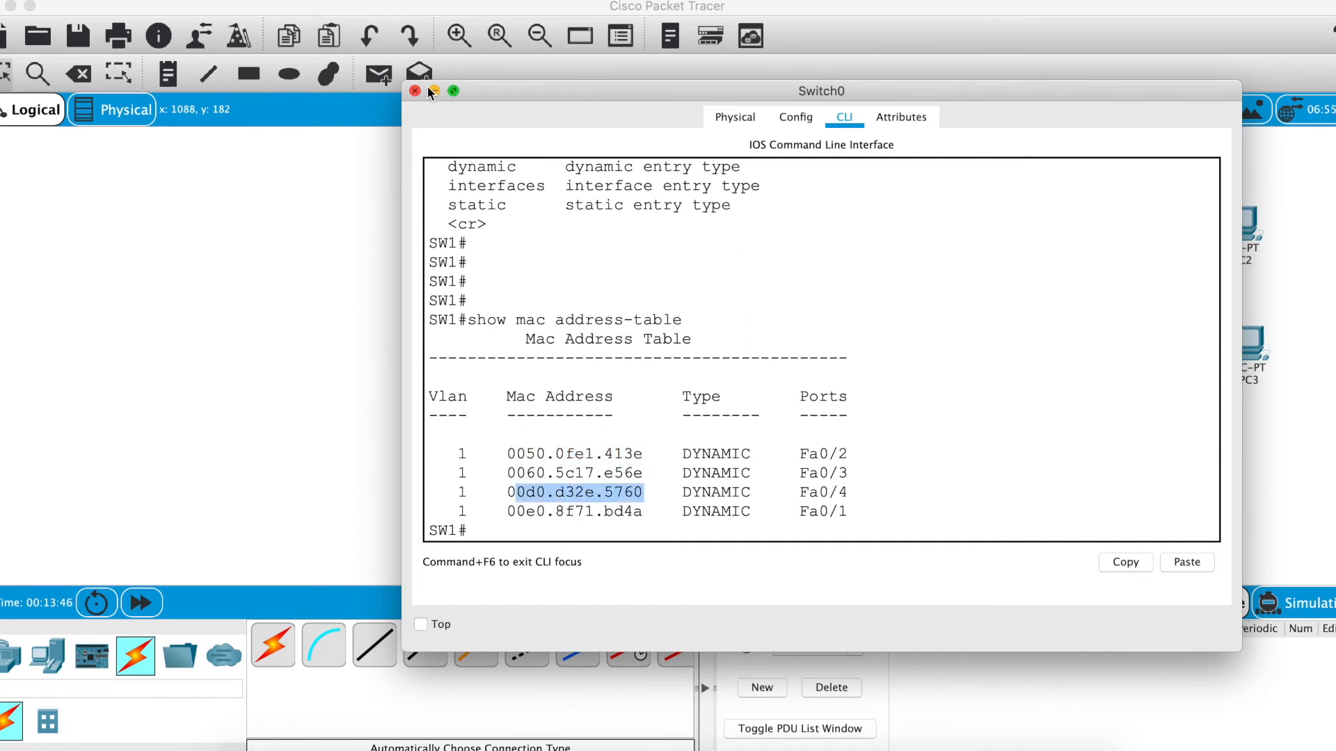
drag(490, 90, 294, 96)
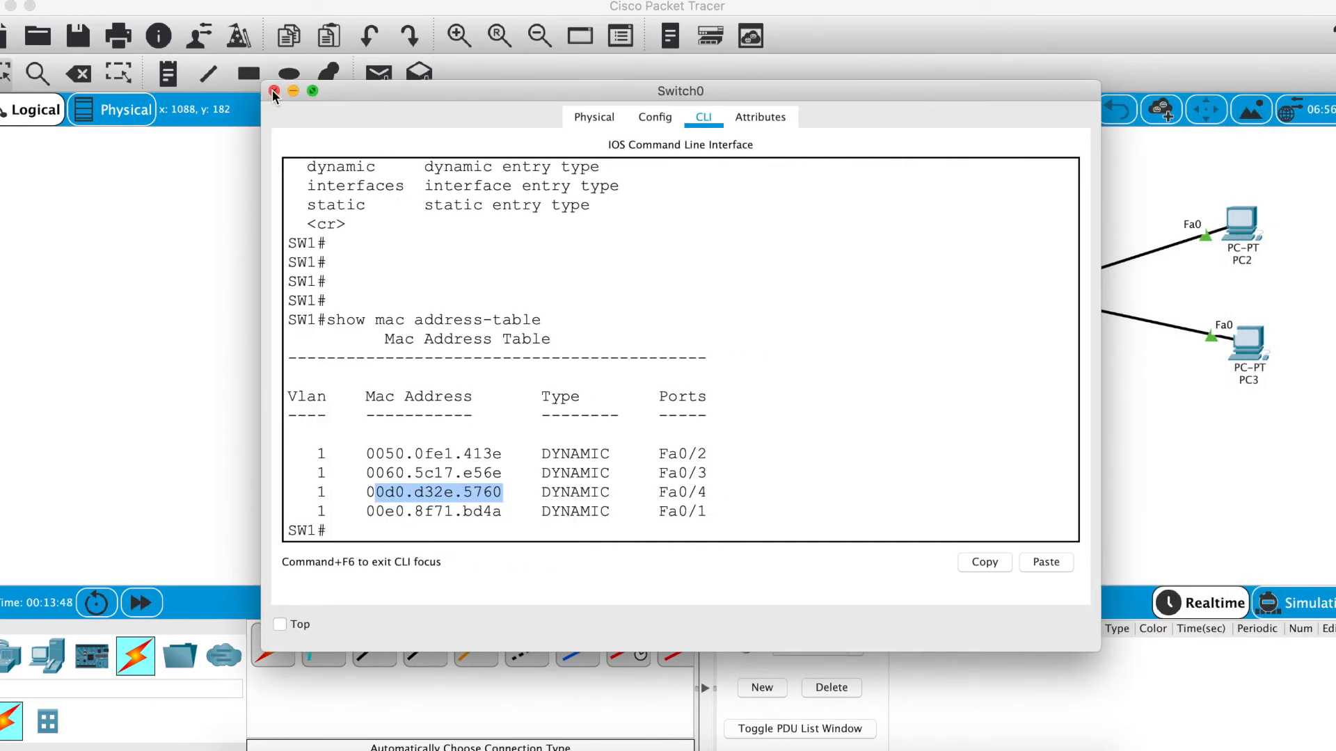
click(273, 91)
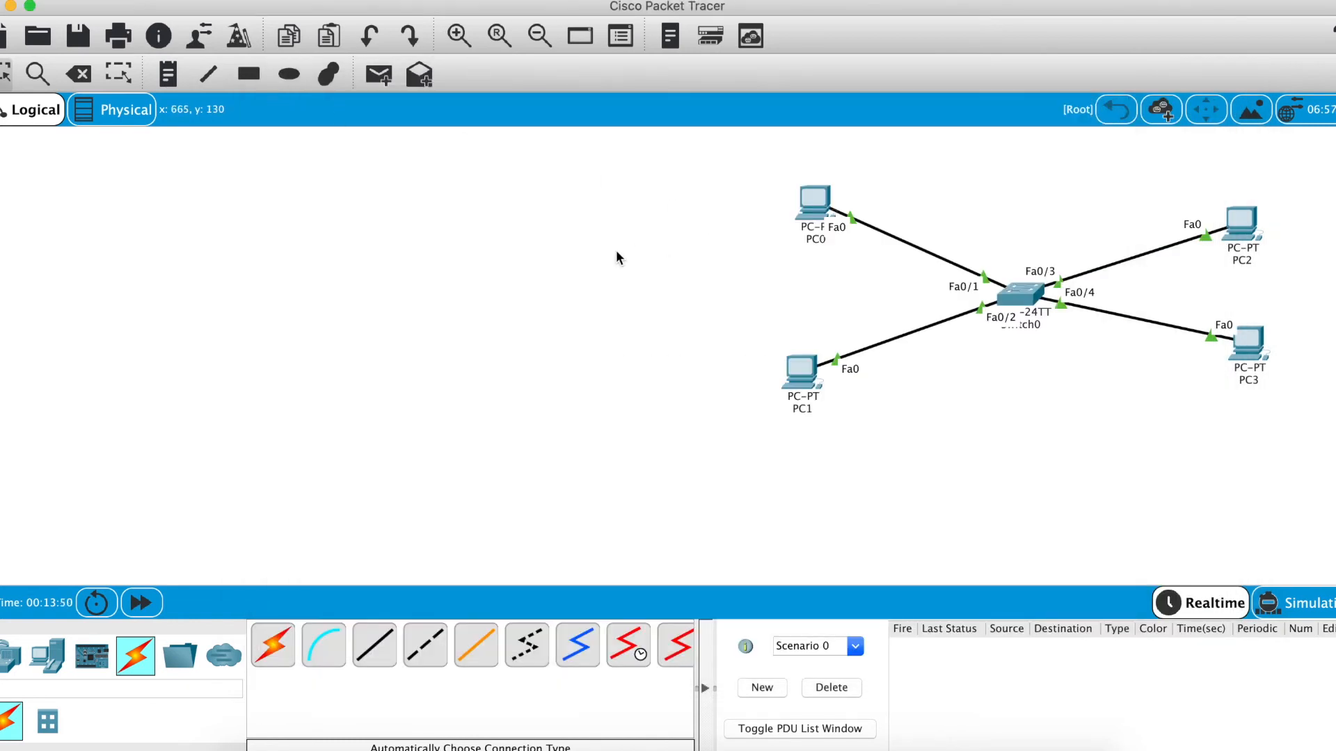
Send a simple PDU from PC0 to PC1 to test their connectivity
click(378, 76)
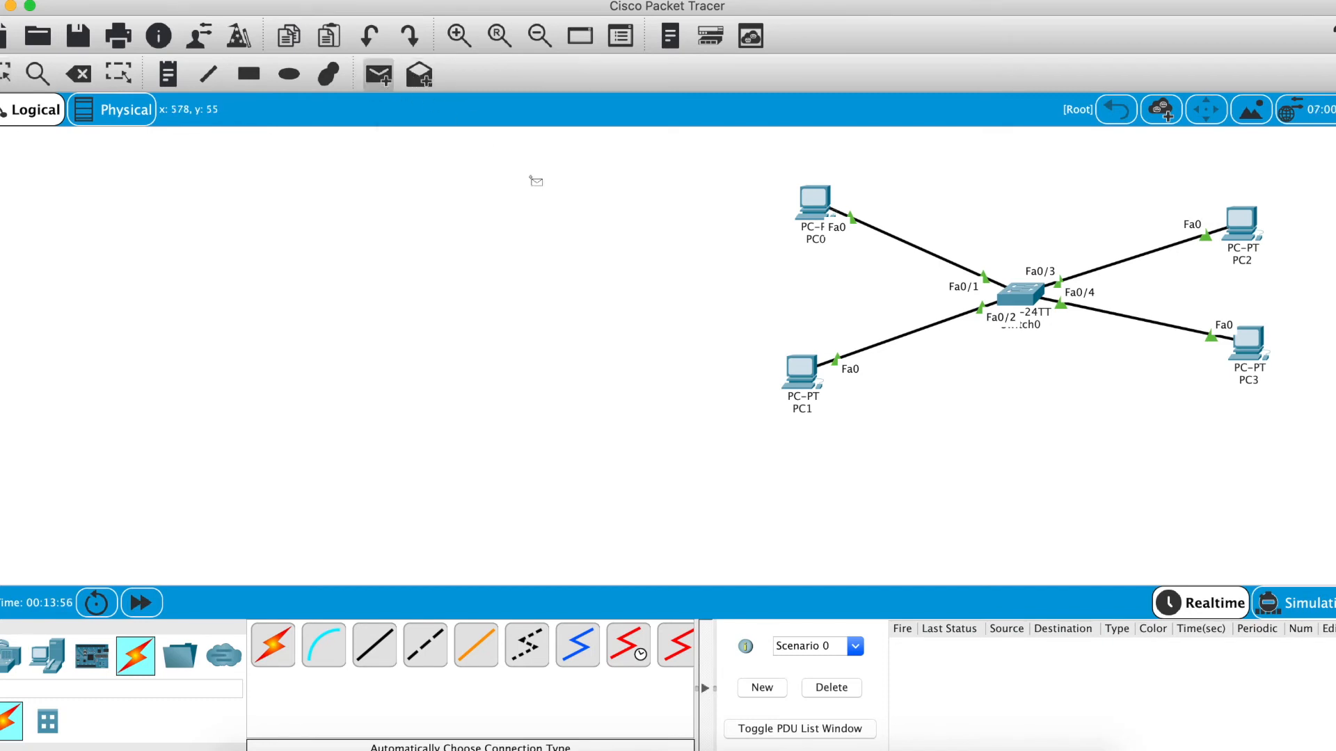
click(807, 203)
click(801, 381)
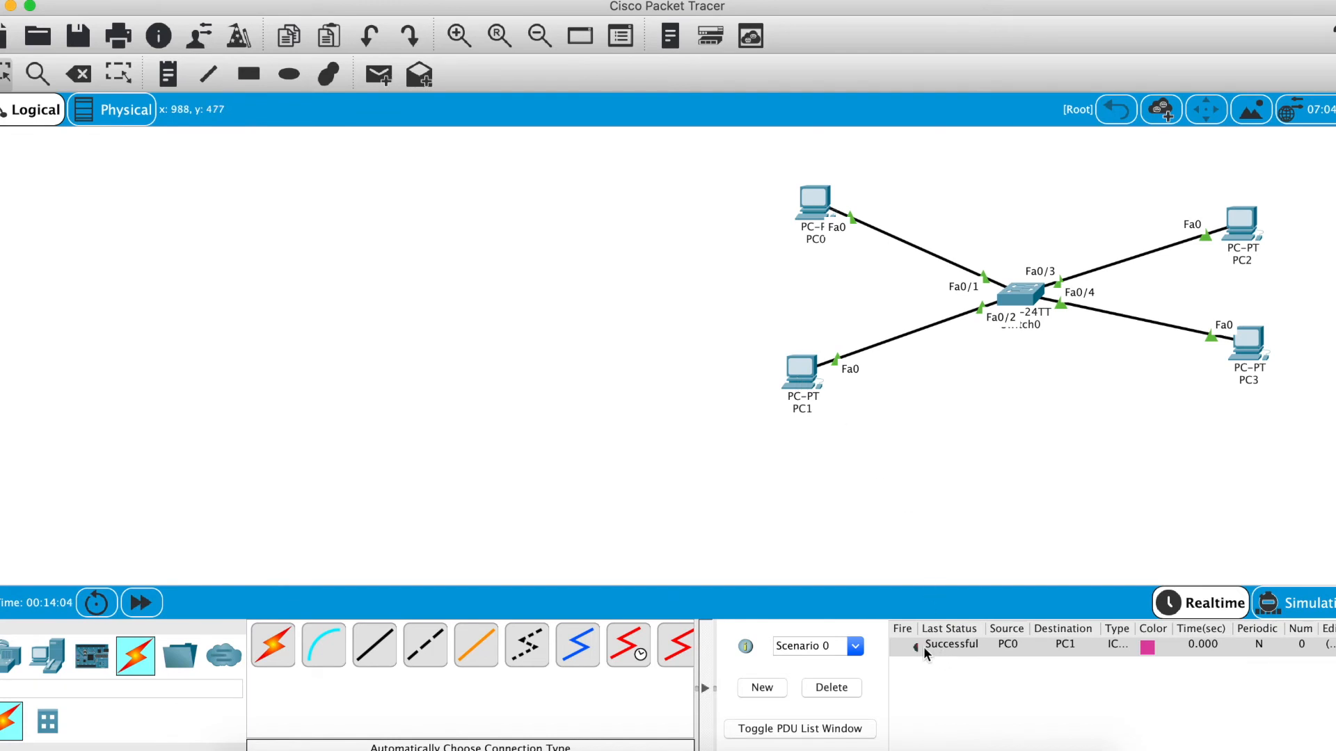
Reopen the switch's command line and add several blank SW1 prompt lines below the MAC address table
click(1009, 301)
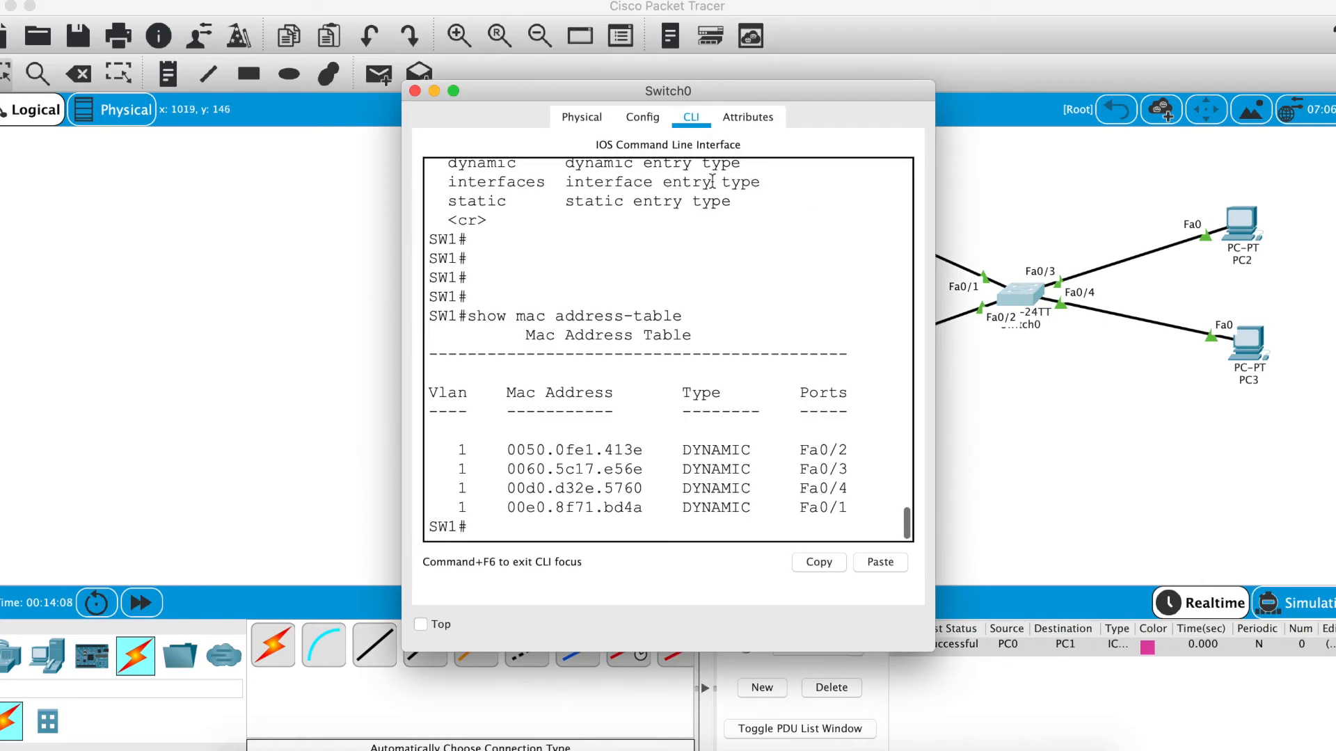
key(Return)
key(Return)
key(Return)
key(Return)
key(Return)
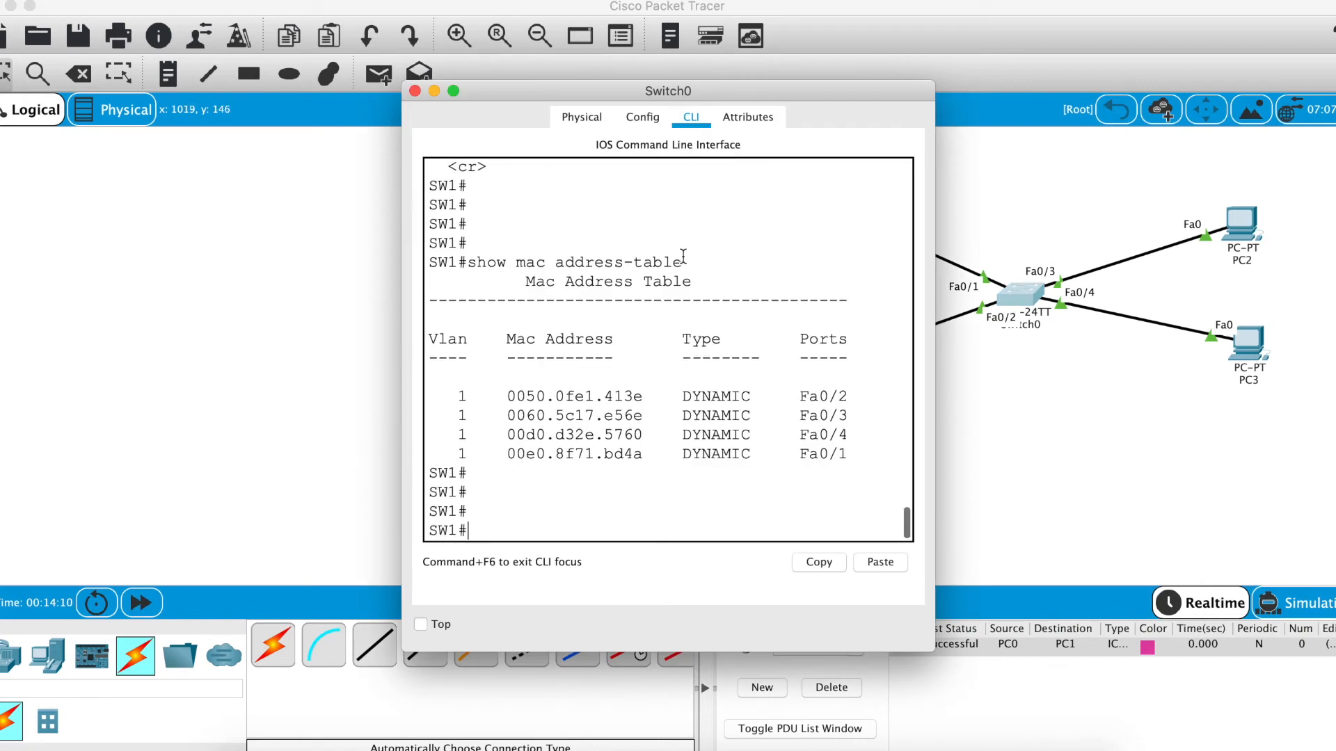
key(Return)
key(Return)
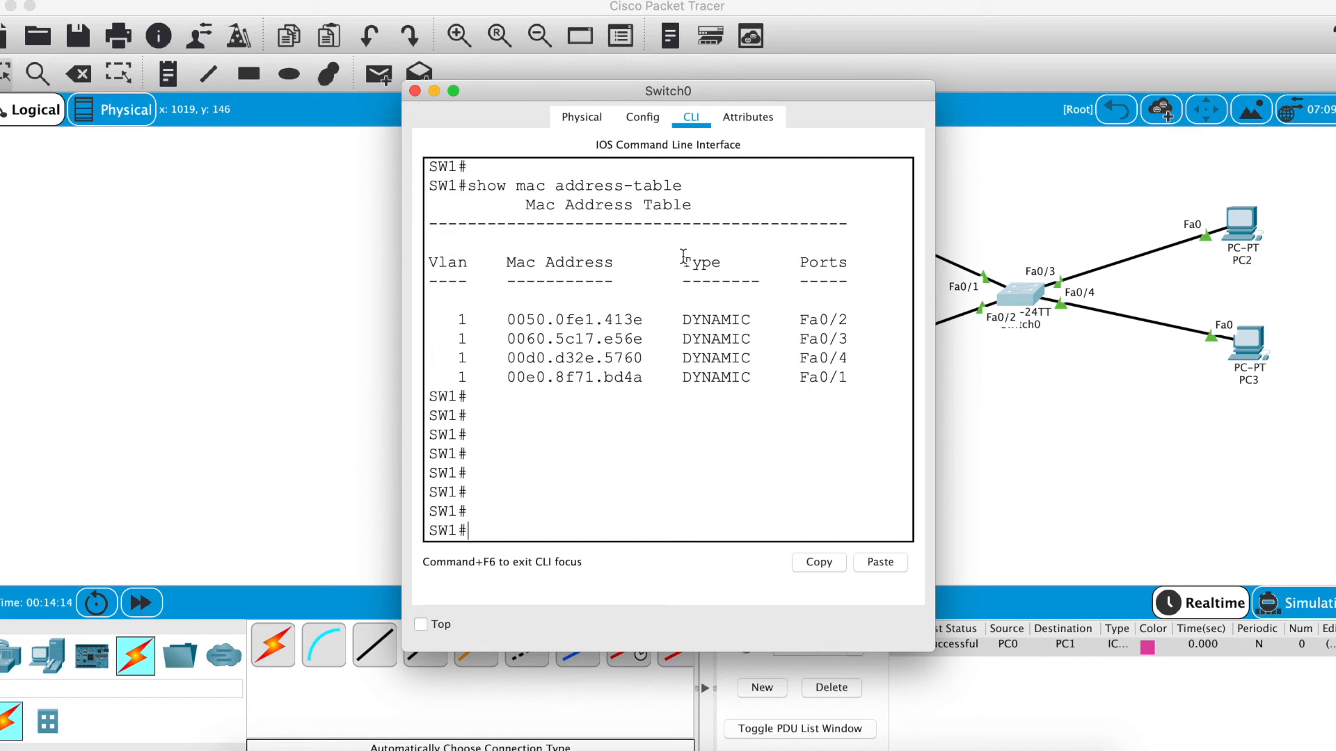
text(show mac)
key(Tab)
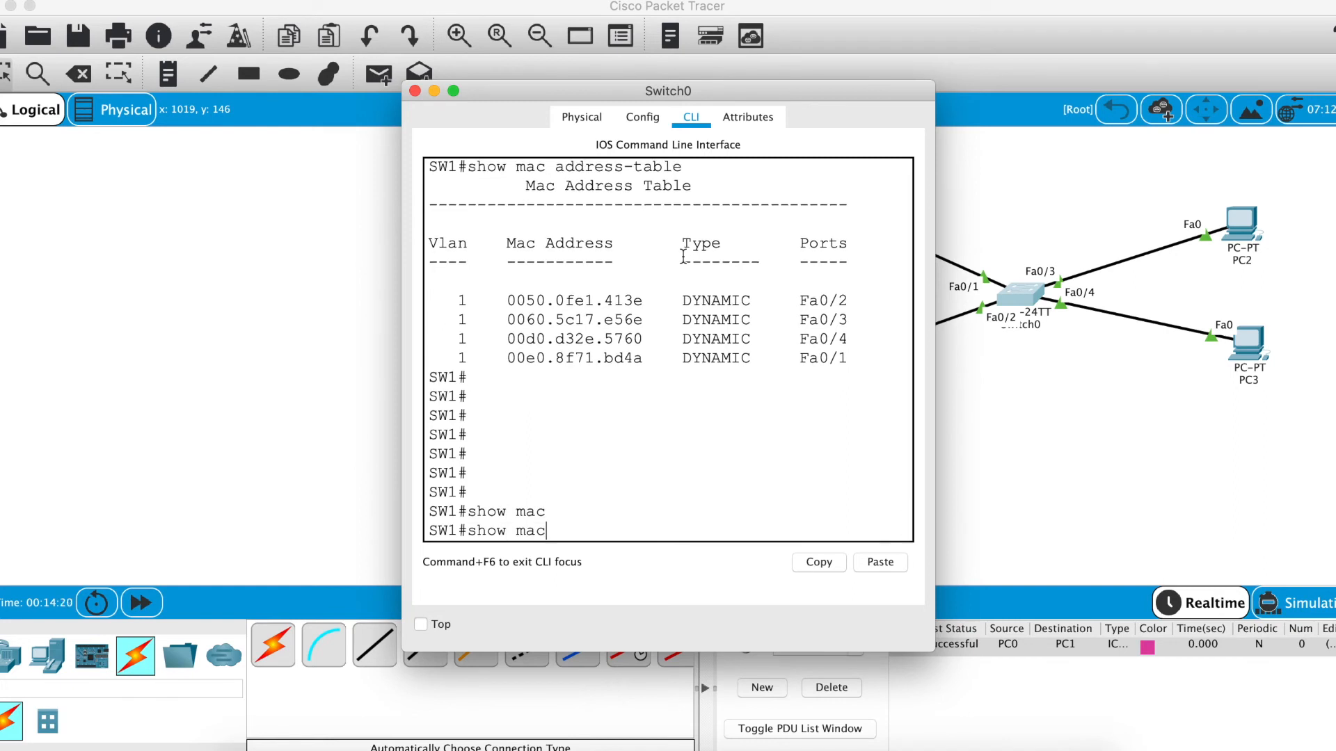
key(BackSpace)
key(BackSpace)
key(BackSpace)
key(BackSpace)
key(BackSpace)
key(BackSpace)
List the available options of the delete command with ? at the SW1 prompt
text(dele)
key(Tab)
text(?)
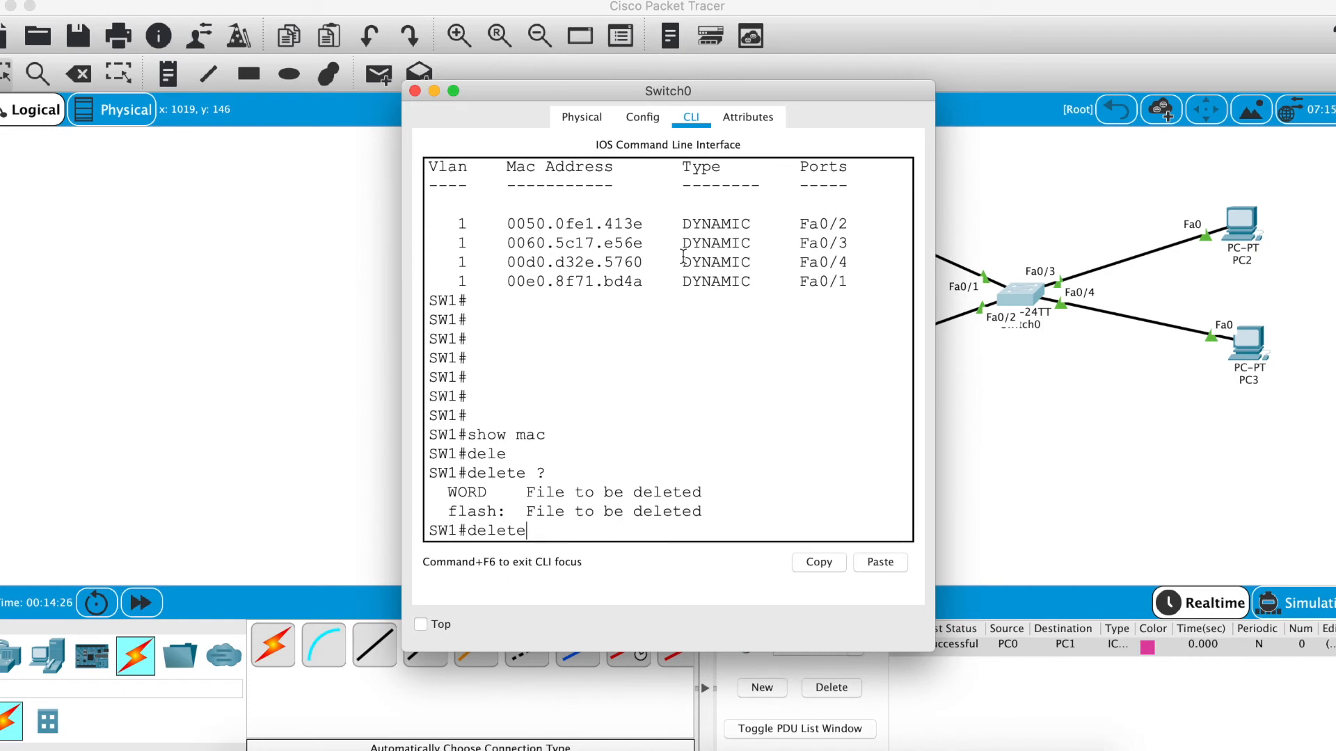
Discard the unfinished delete command and add a few blank SW1 prompt lines
key(BackSpace)
key(BackSpace)
key(BackSpace)
key(BackSpace)
key(BackSpace)
key(Return)
key(Return)
key(Return)
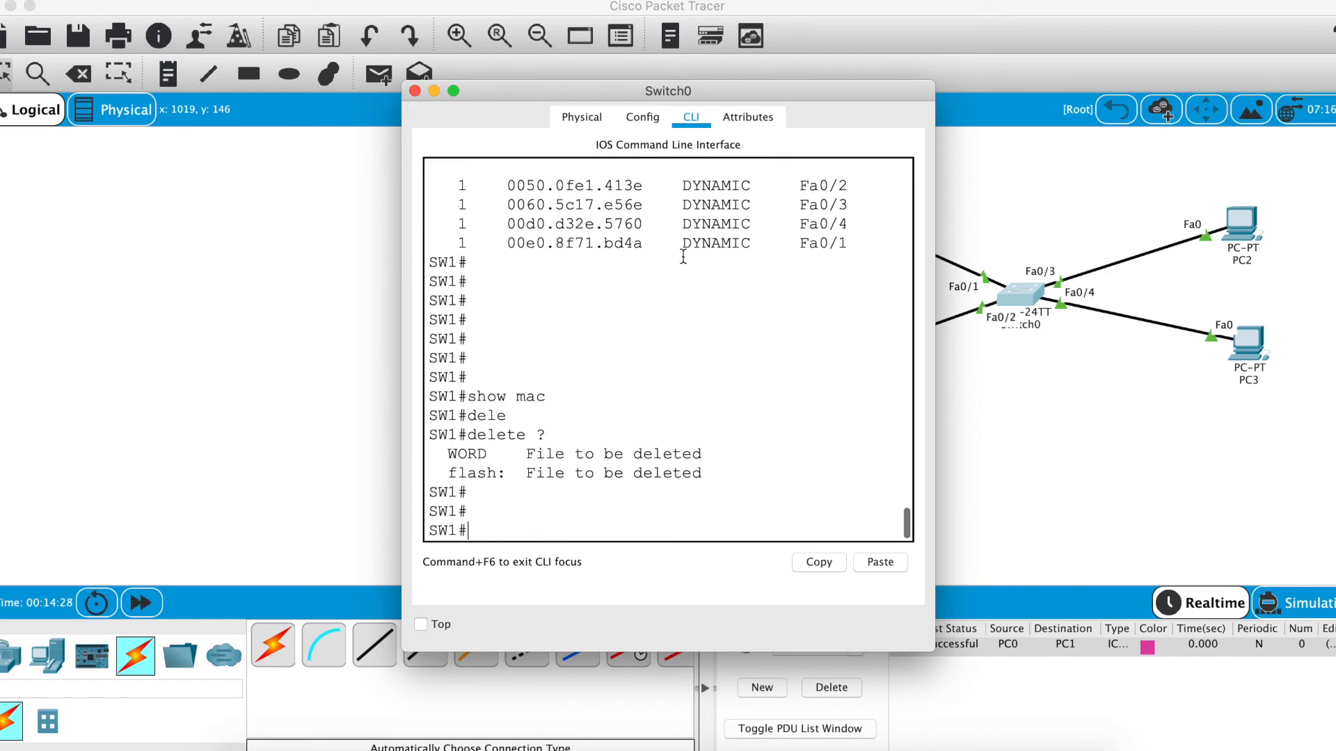
Erase the switch's startup configuration with erase startup-config and confirm the erasure
text(erase s)
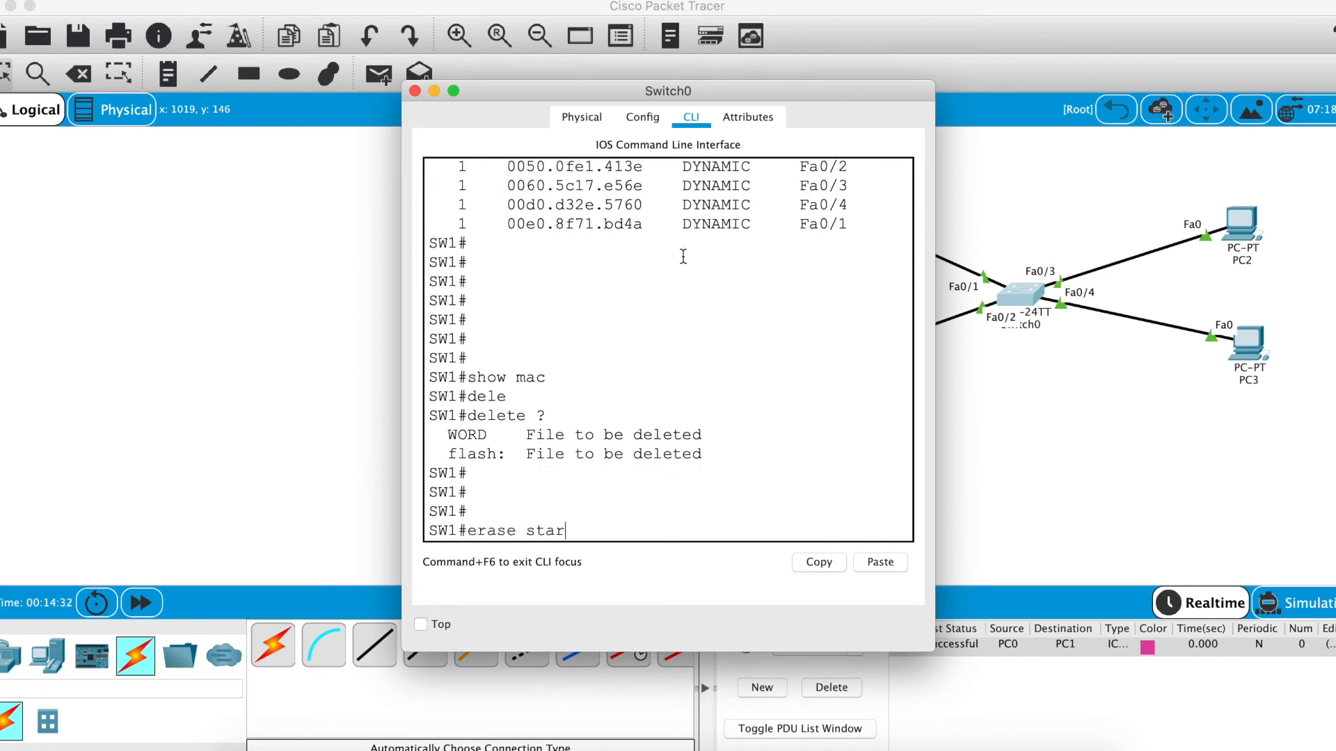
text(tar)
key(Tab)
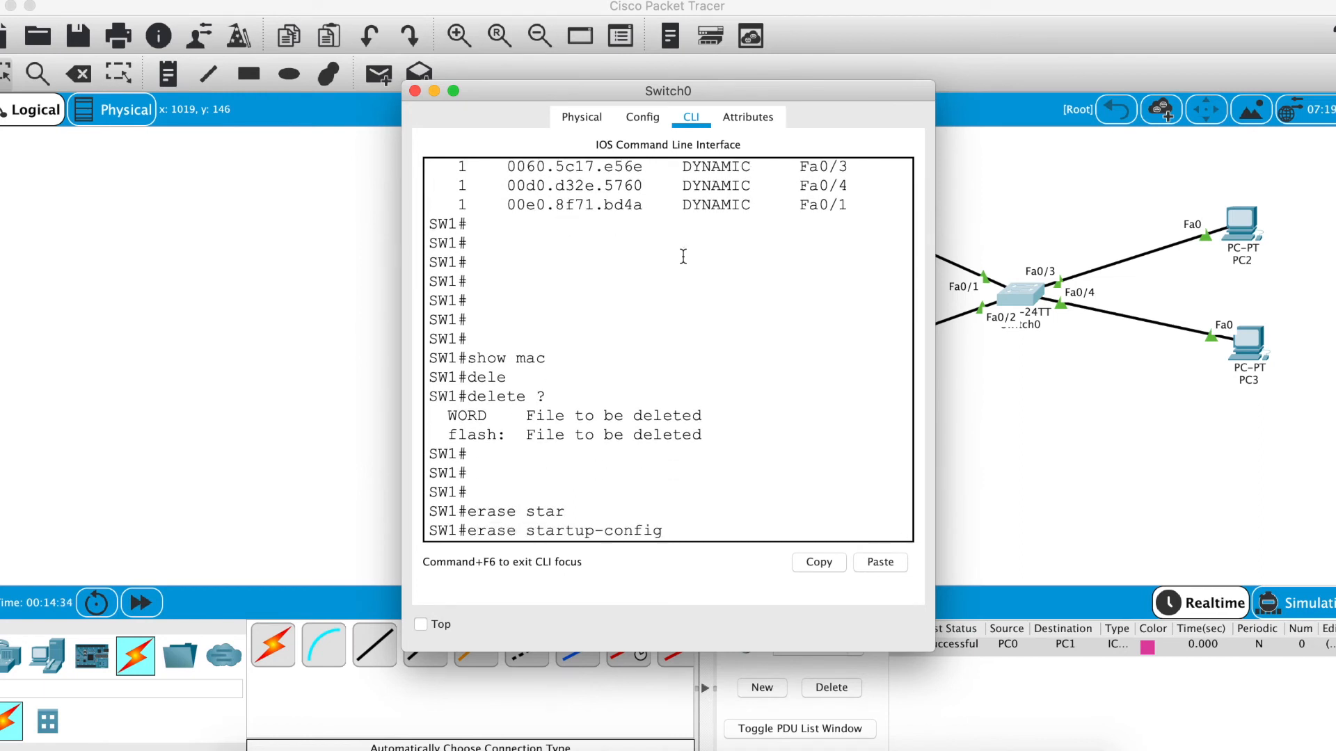
key(Return)
key(Return)
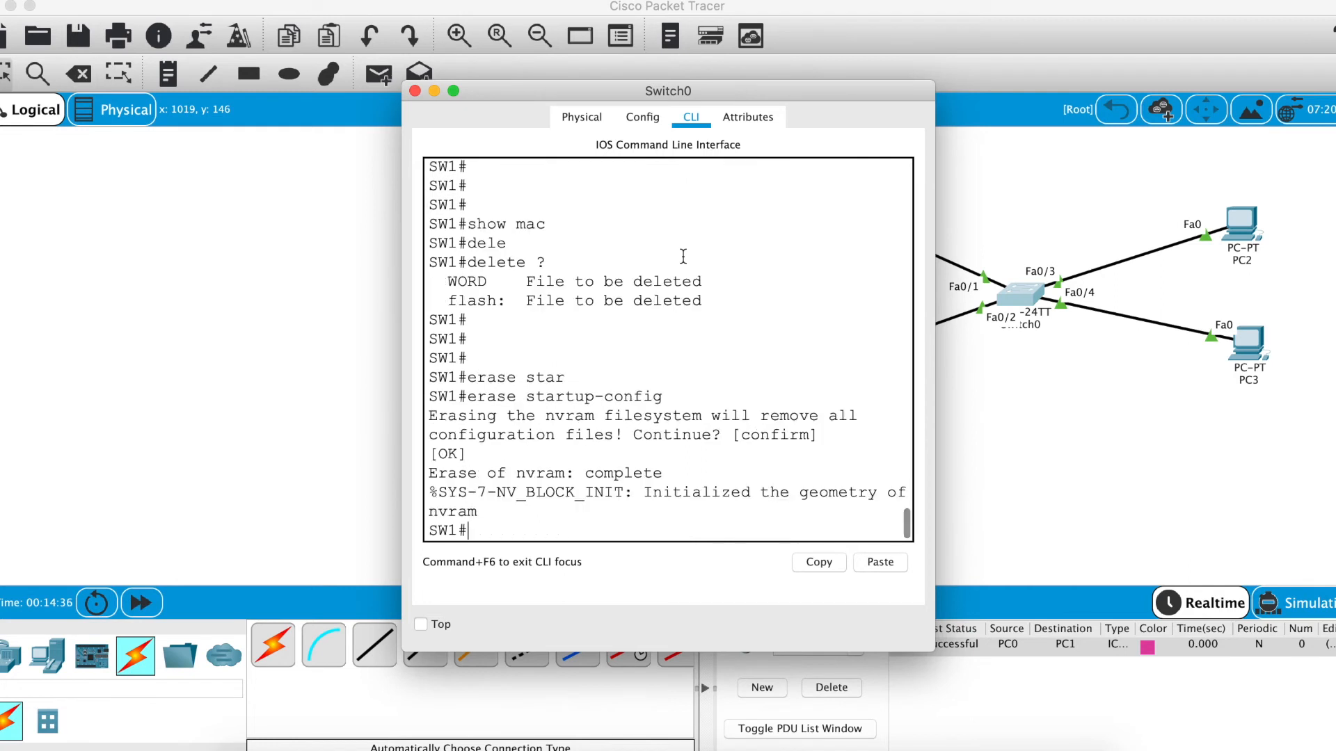
Try to complete an erase command for the running configuration, starting from erase run on a fresh SW1 line
key(Return)
key(Return)
key(Return)
key(Return)
text(erase ru)
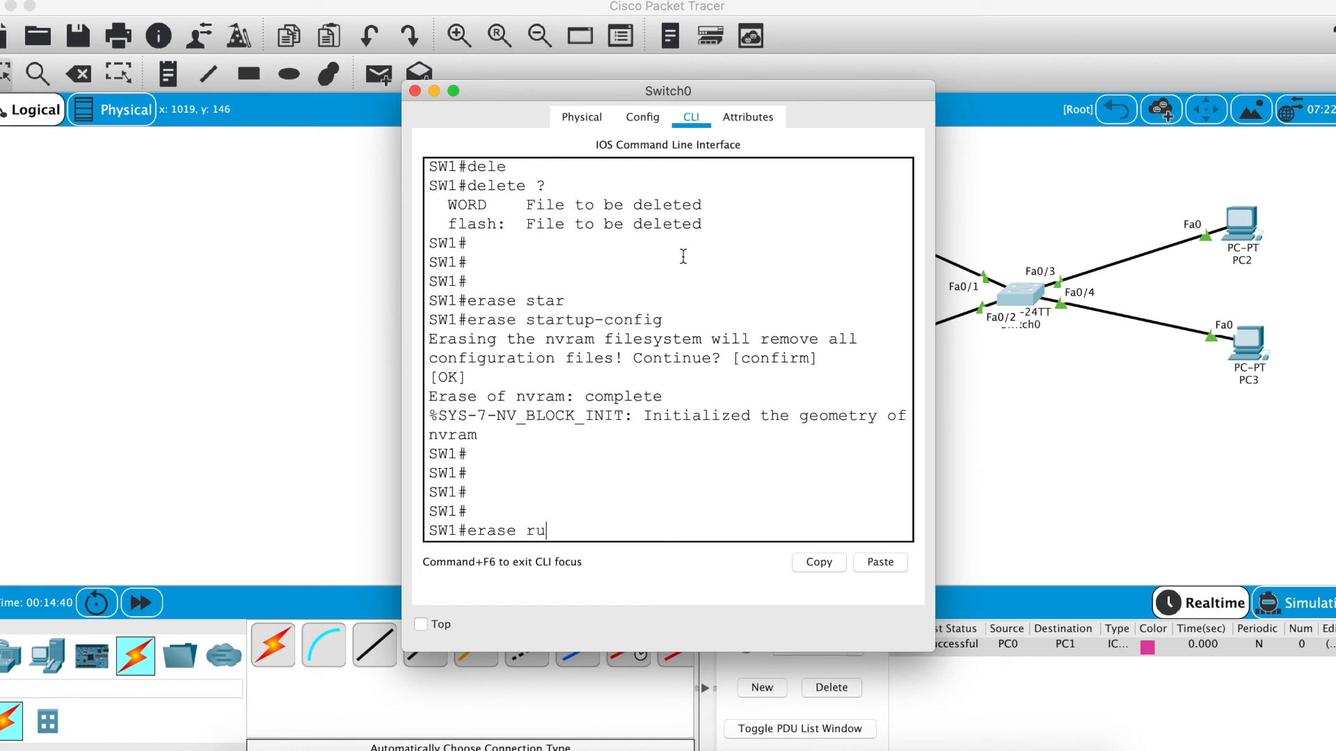
text(n)
key(Tab)
key(Tab)
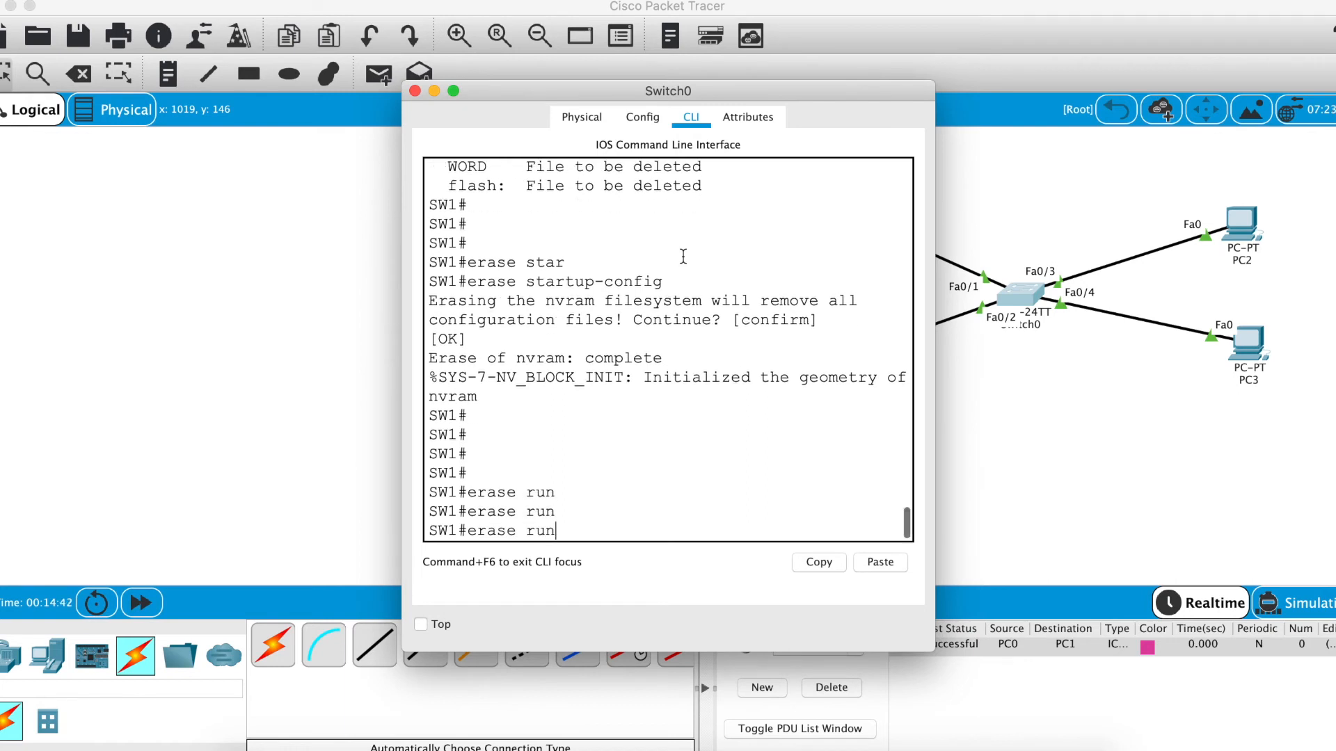
key(Tab)
key(Tab)
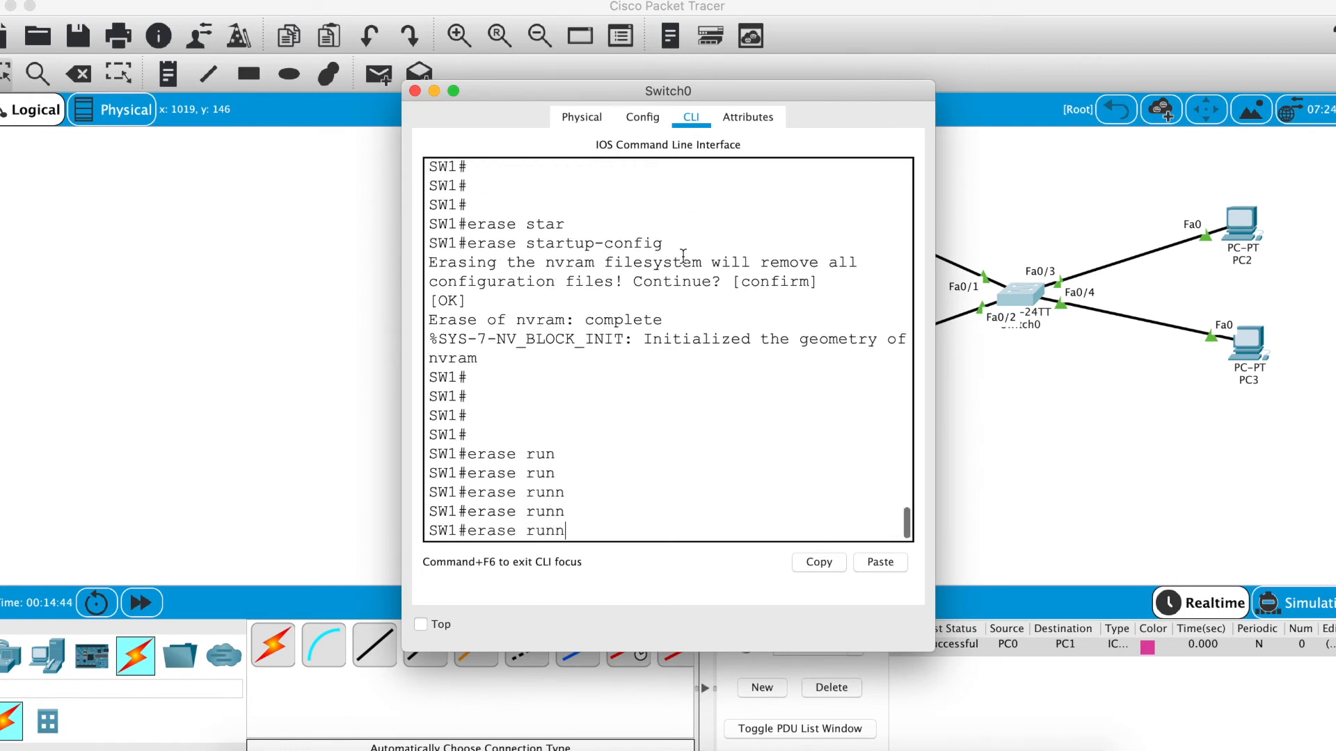
Query the help for erase runn with ?, then discard the command and return to a blank SW1 prompt
text(?)
key(BackSpace)
key(BackSpace)
key(BackSpace)
key(BackSpace)
key(BackSpace)
key(BackSpace)
key(BackSpace)
key(BackSpace)
key(BackSpace)
key(BackSpace)
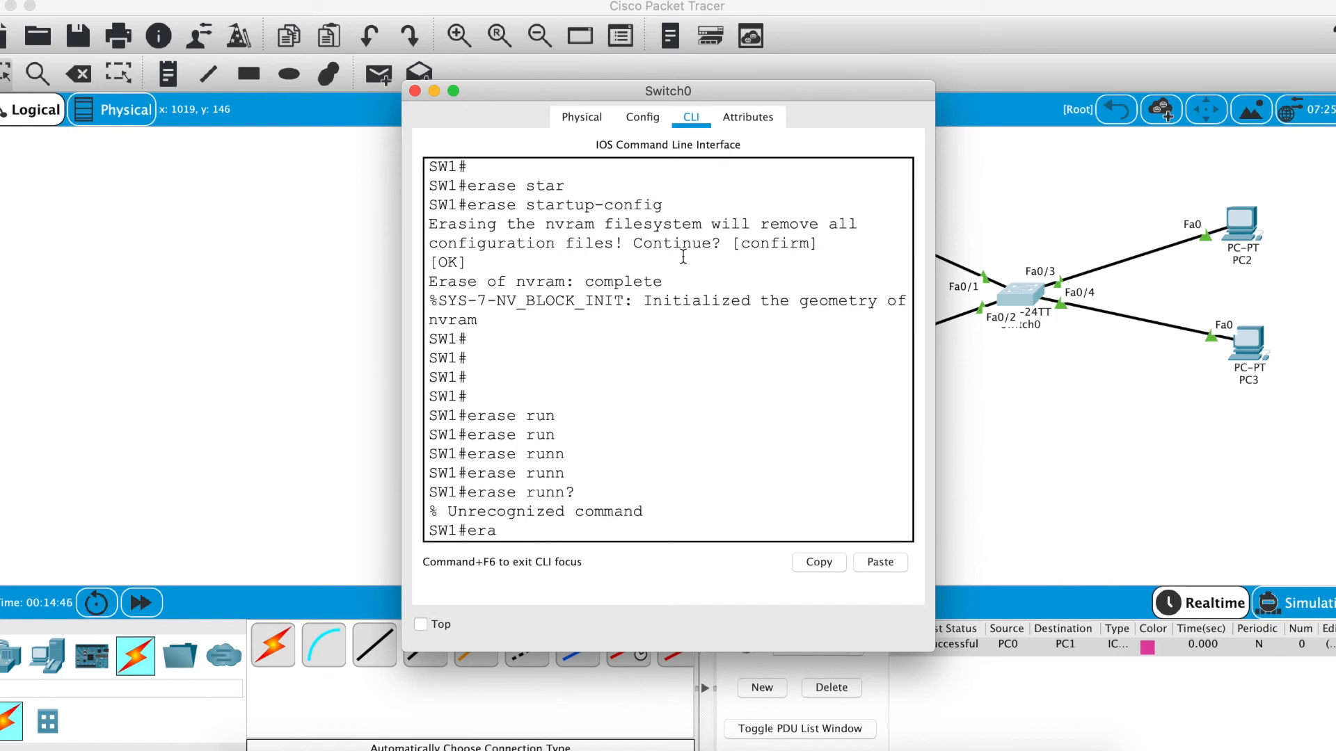
key(Return)
key(Return)
key(Return)
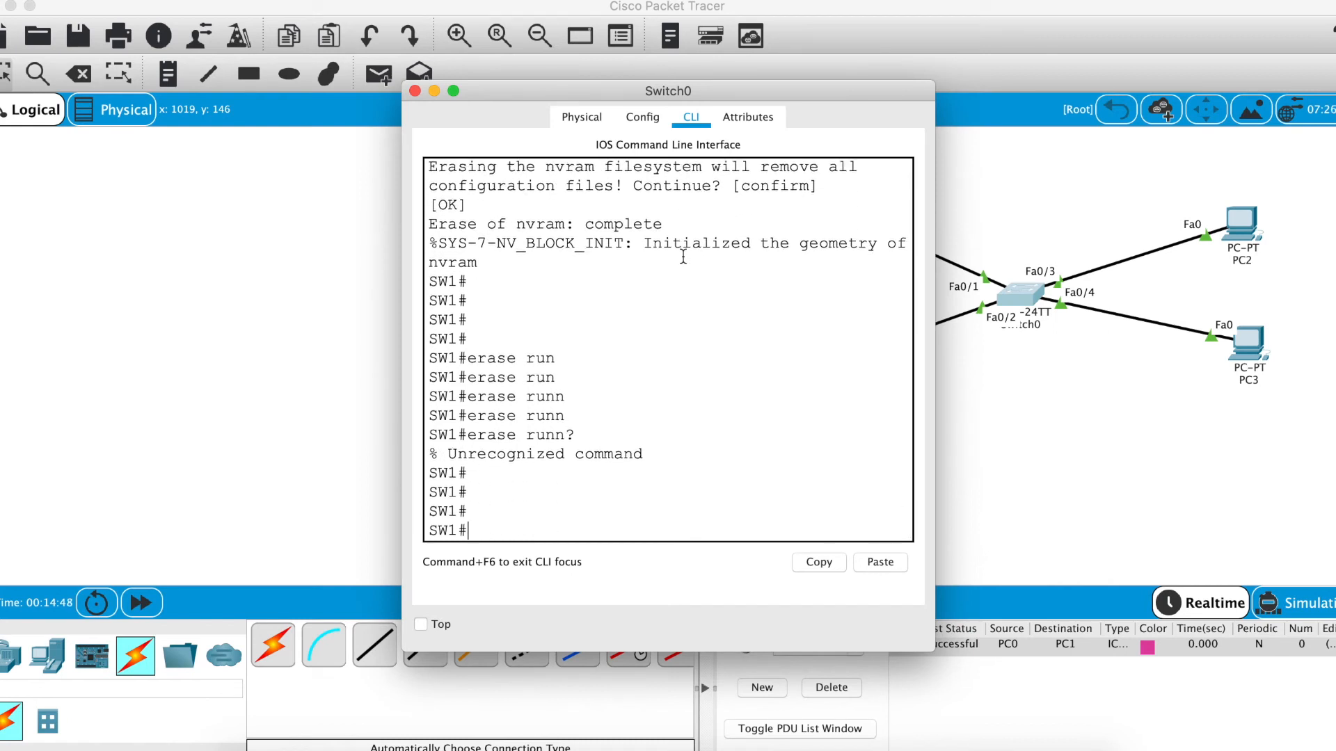
Reload the switch, answering no to saving the modified system configuration and confirming the reload
text(reloade)
key(Return)
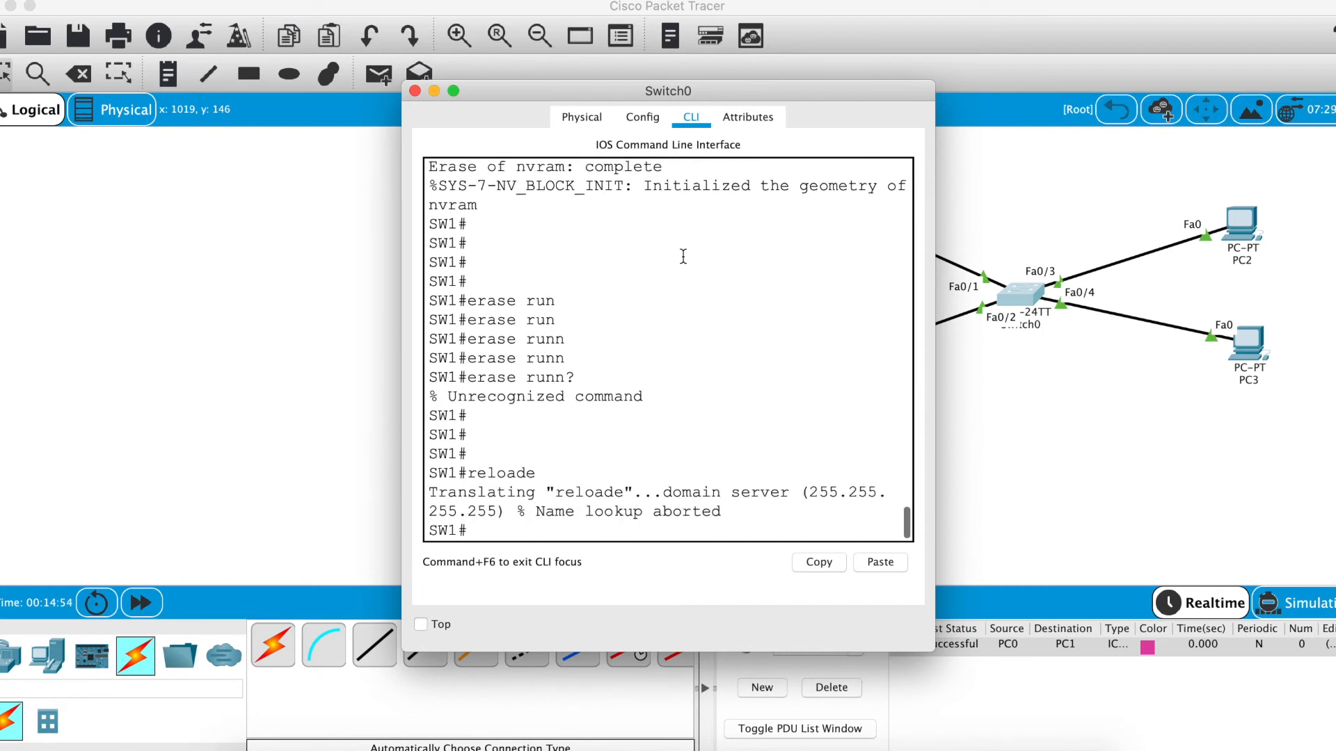
key(Return)
text(reload)
key(Return)
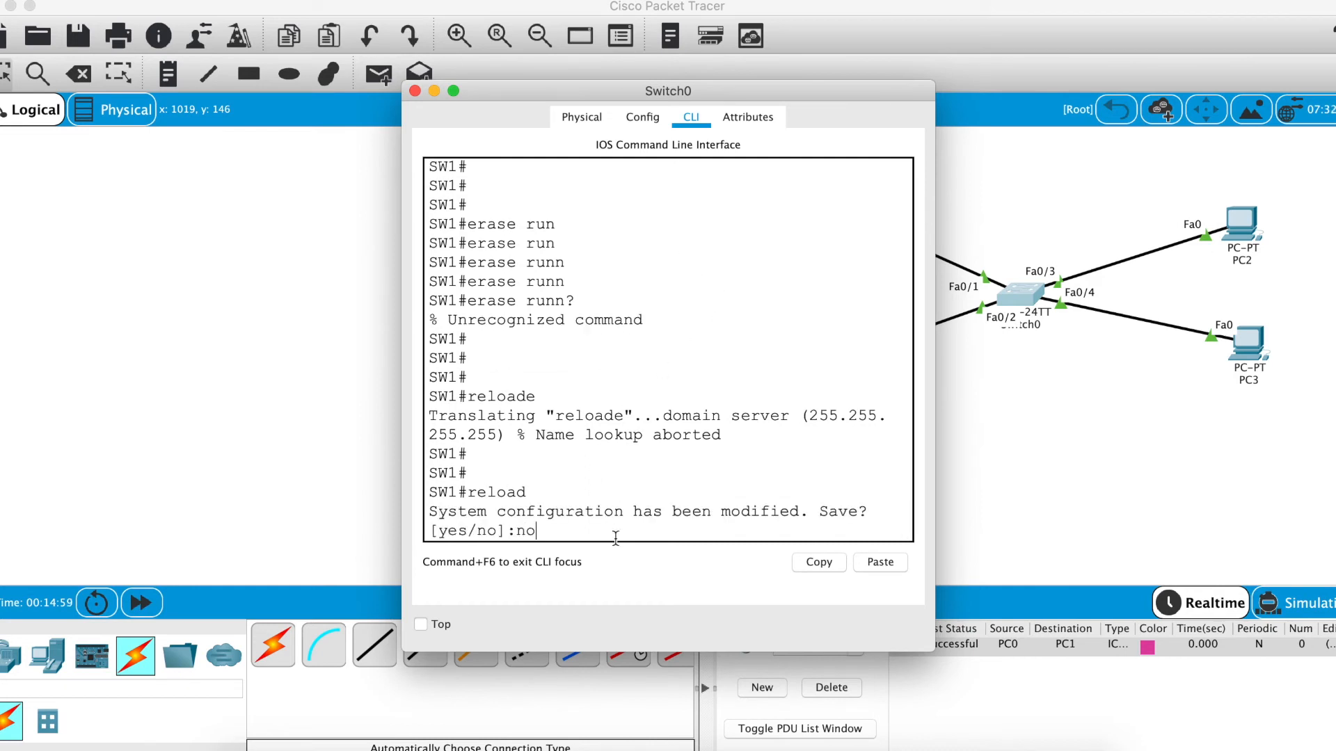
text(no)
key(Return)
key(Return)
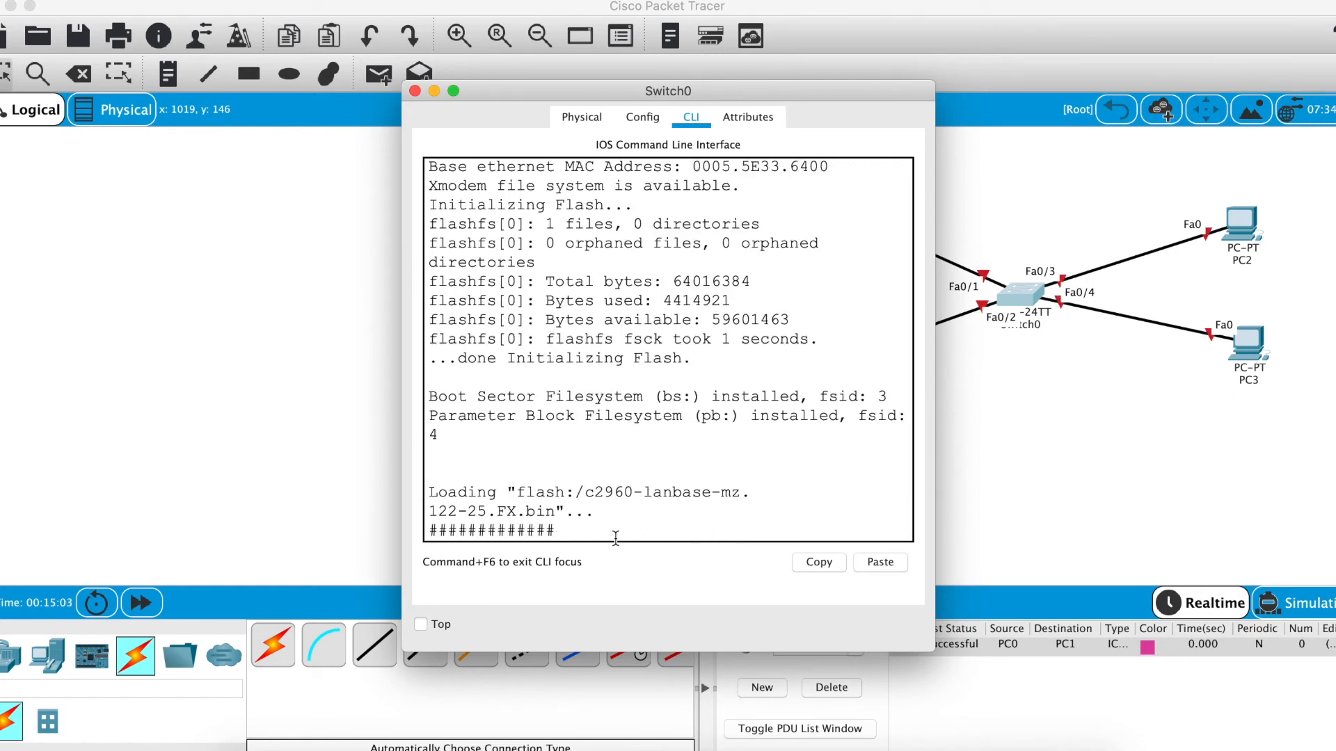
Examine the link lights in the topology and the switch's boot messages while it restarts
click(1135, 492)
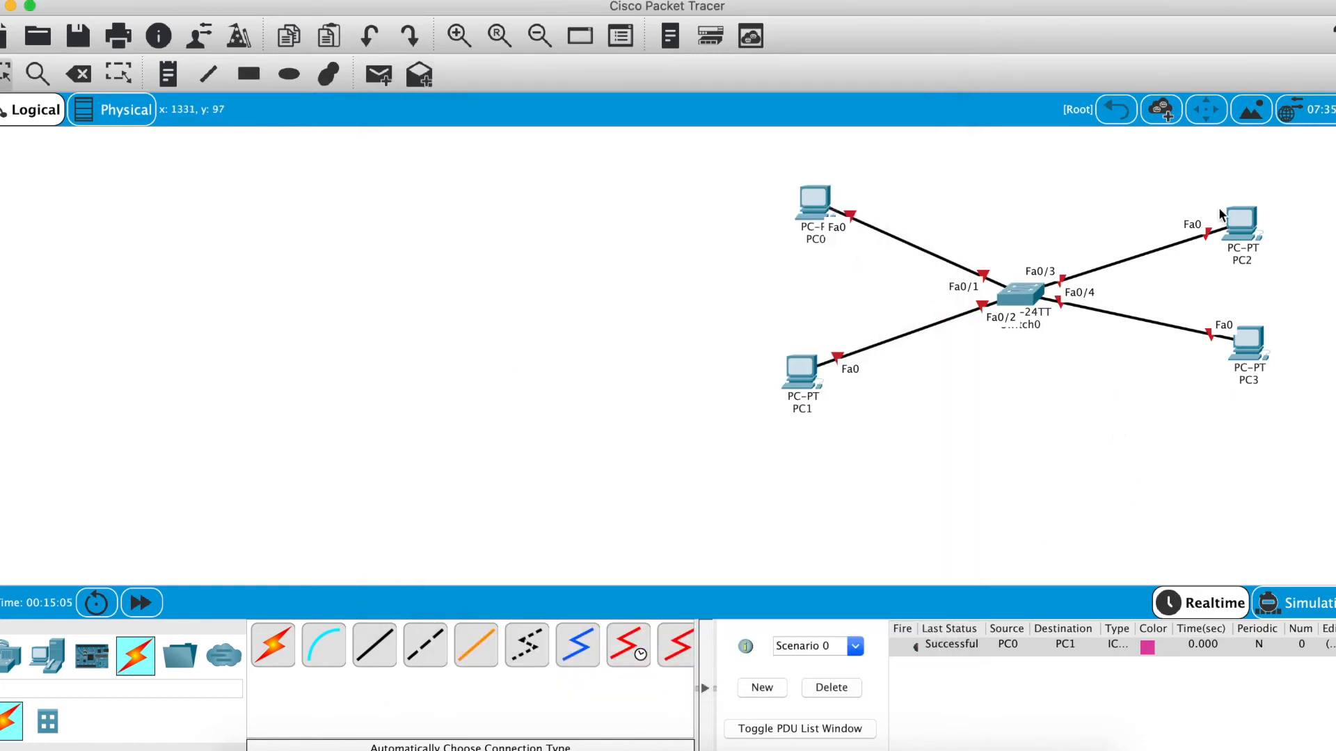
click(1016, 298)
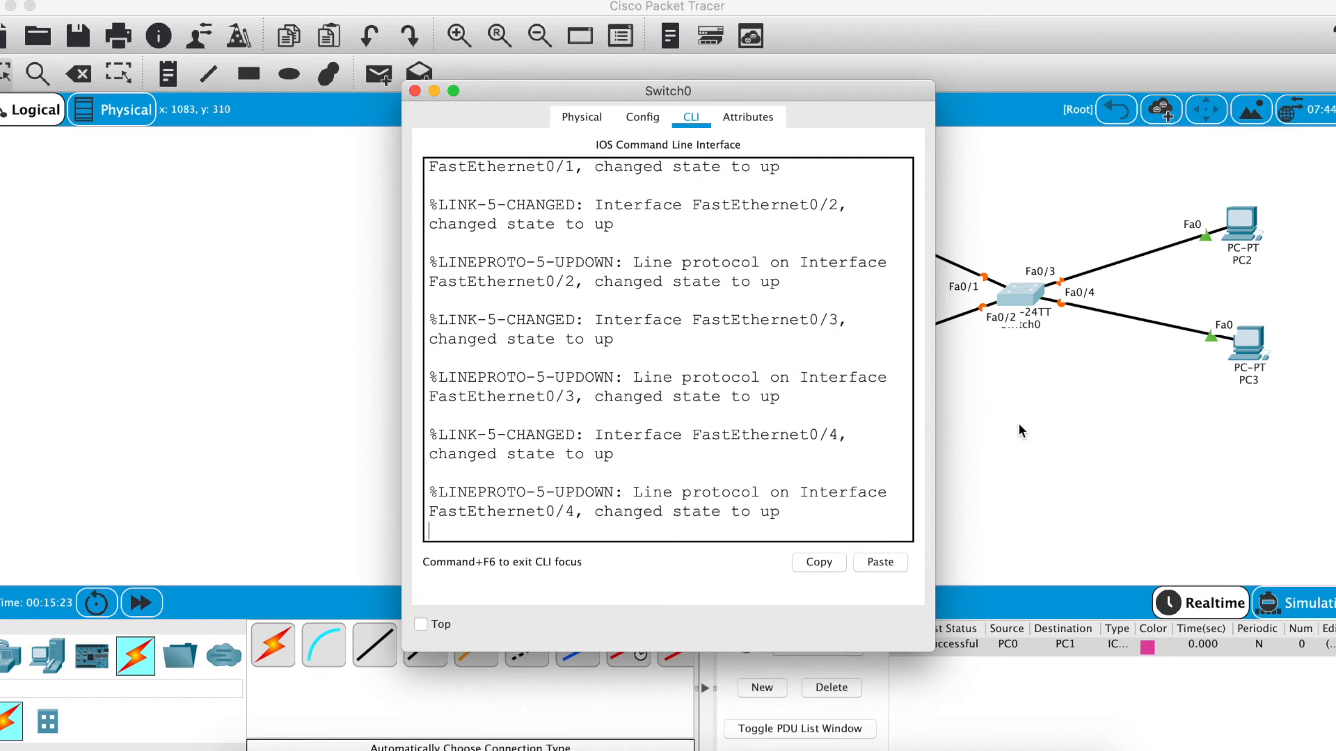
click(972, 419)
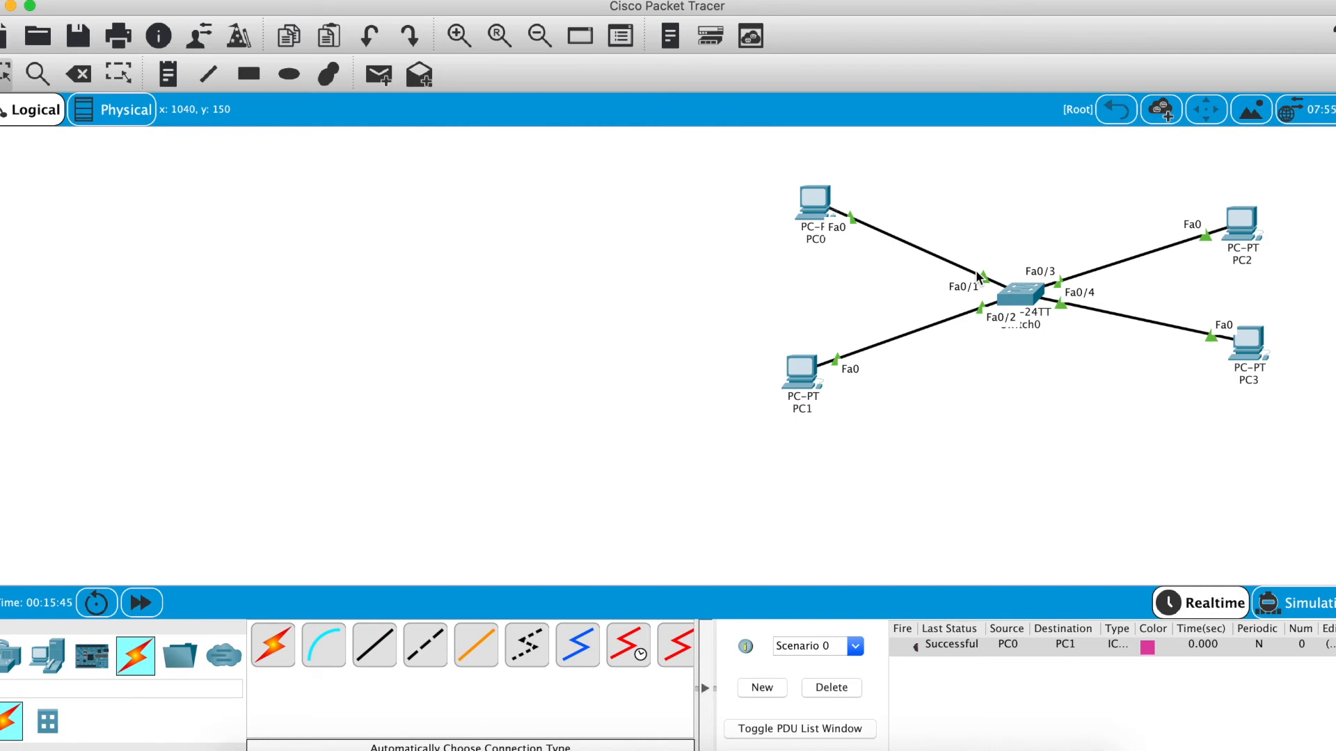
Reopen the switch's command line after the reboot and enter privileged EXEC mode with en
click(1001, 253)
click(1020, 296)
key(Return)
key(Return)
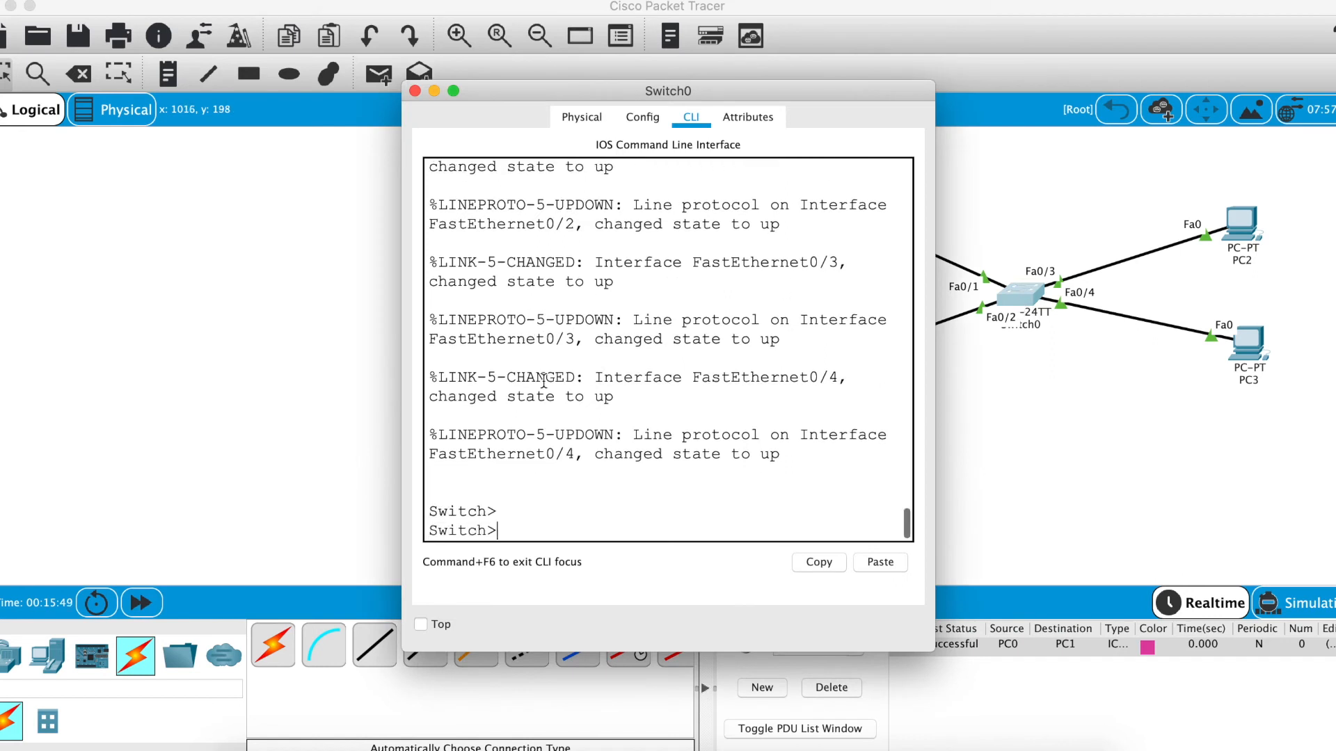
key(Return)
text(en)
key(Return)
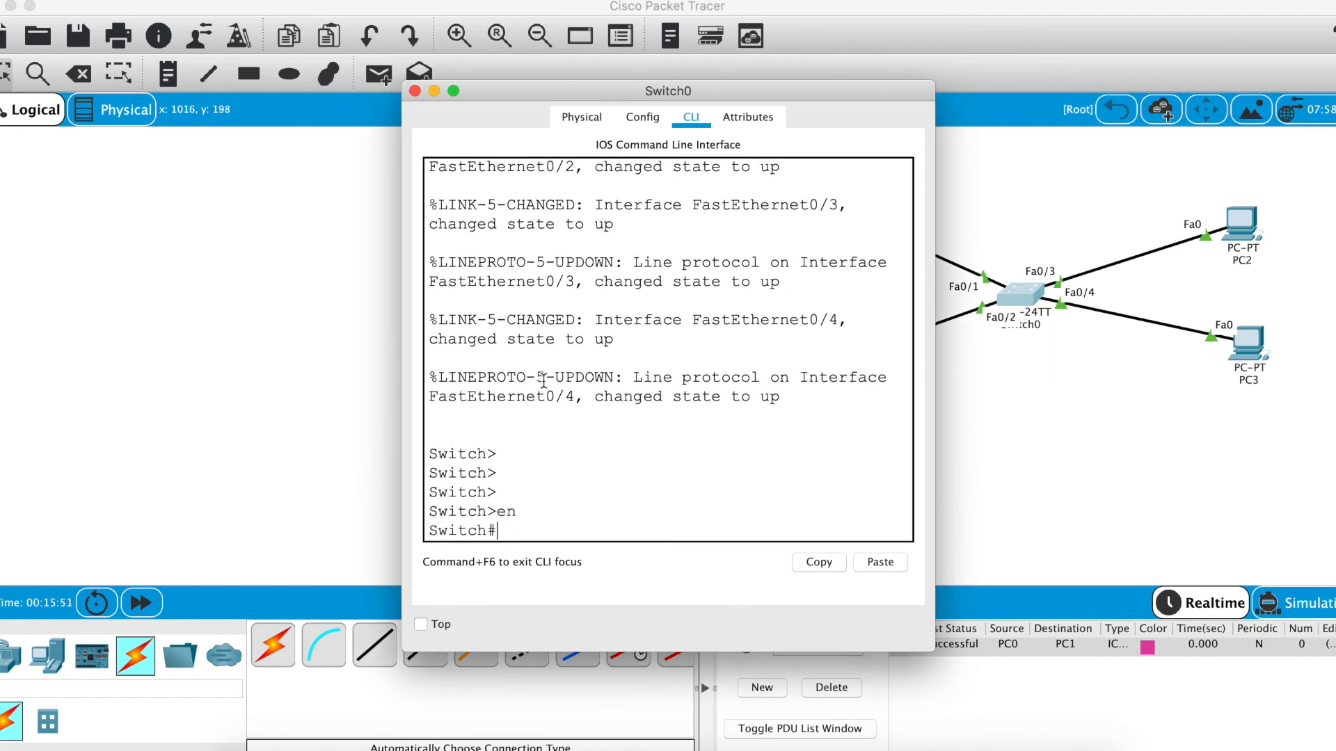
Display the reloaded switch's MAC address table with show mac address-table
text(show mac ad)
key(Tab)
key(Return)
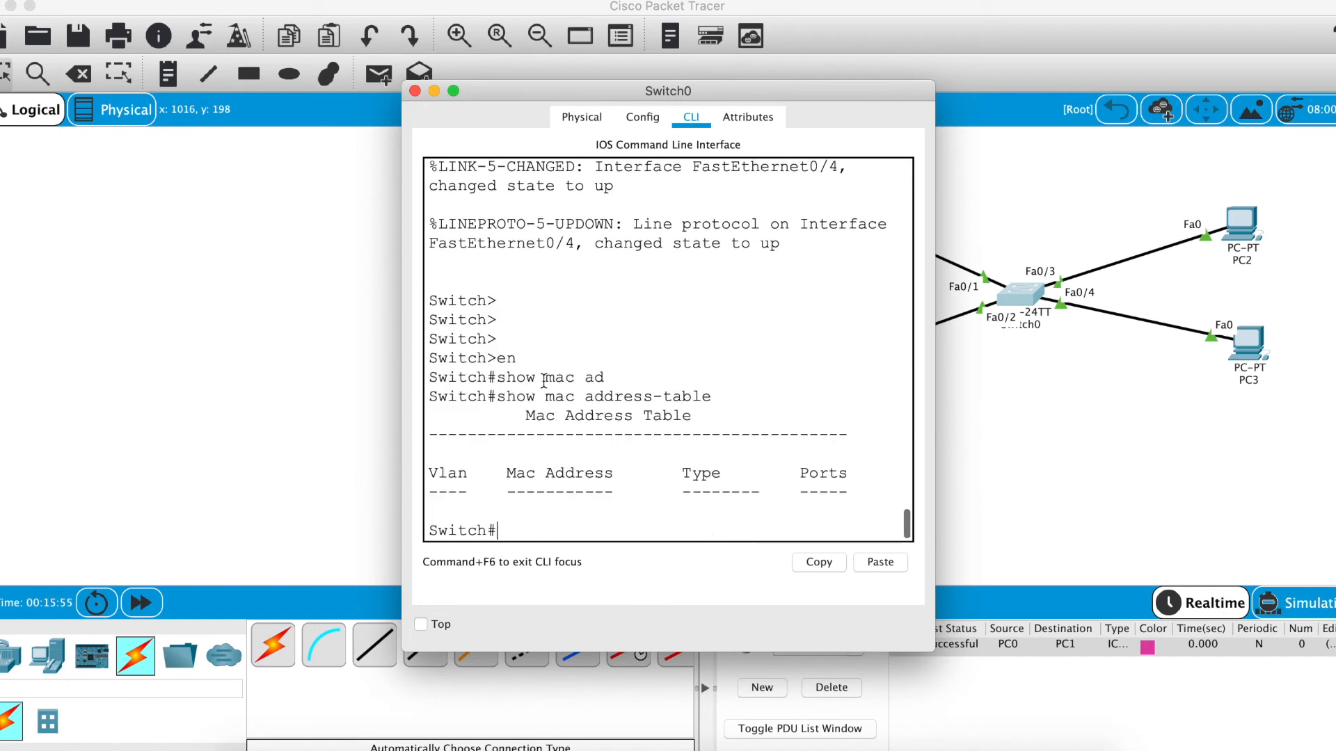
Repeat show mac address-table several times to recheck the table before any traffic is sent
key(Return)
key(Return)
key(Return)
key(Up)
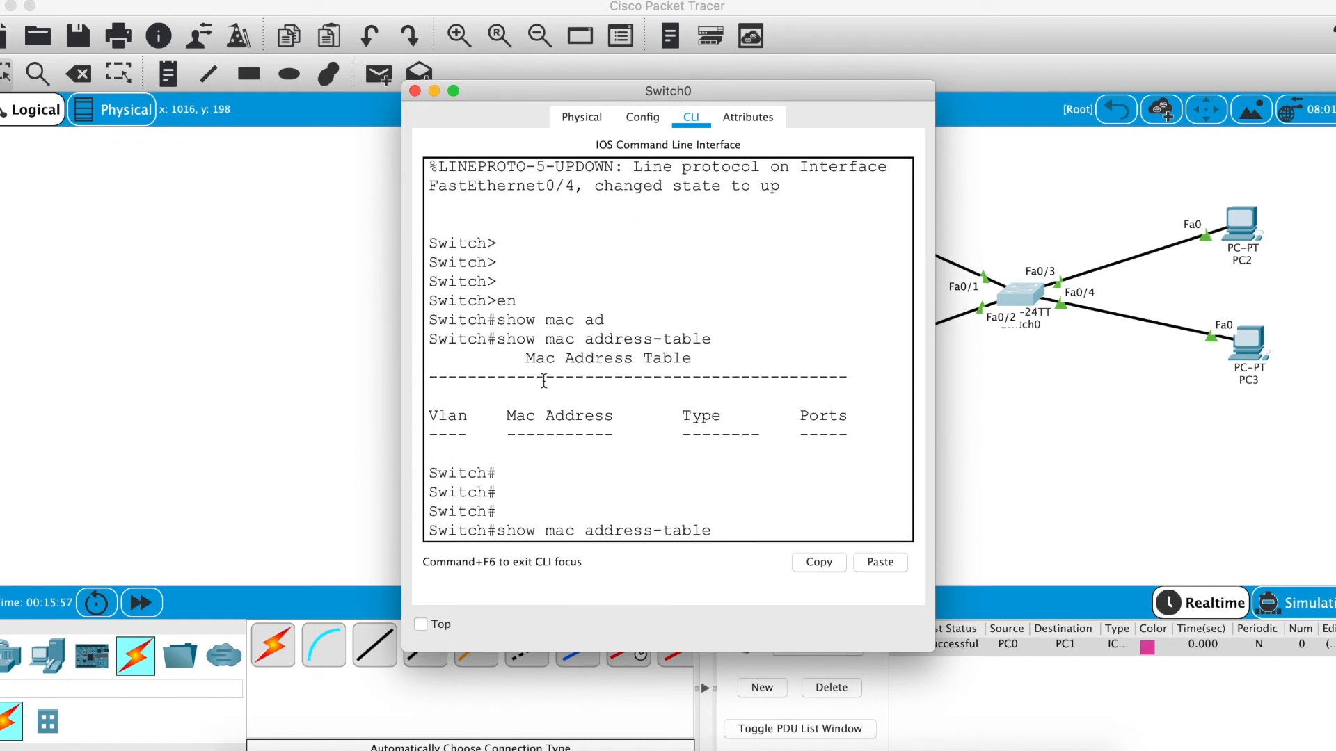
key(Return)
key(Up)
key(Return)
key(Up)
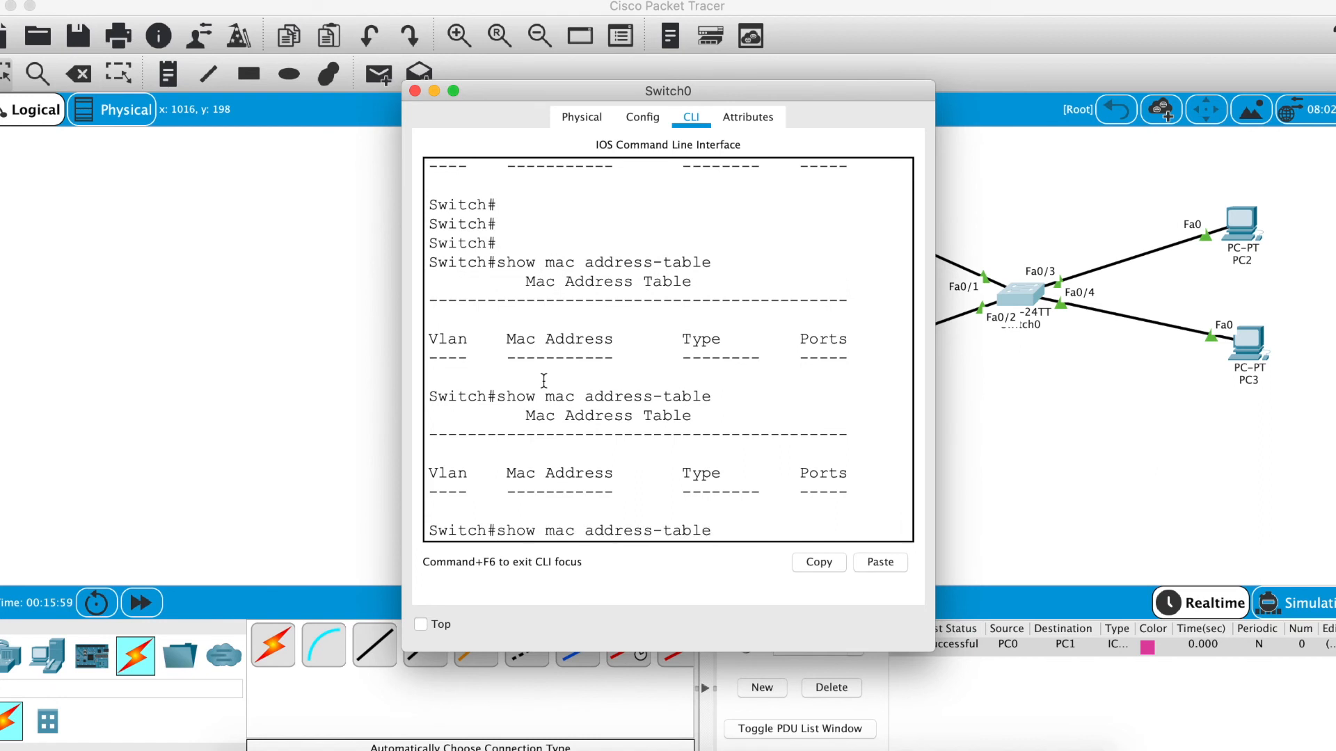
key(Return)
key(Up)
key(Down)
key(Up)
key(Down)
key(Up)
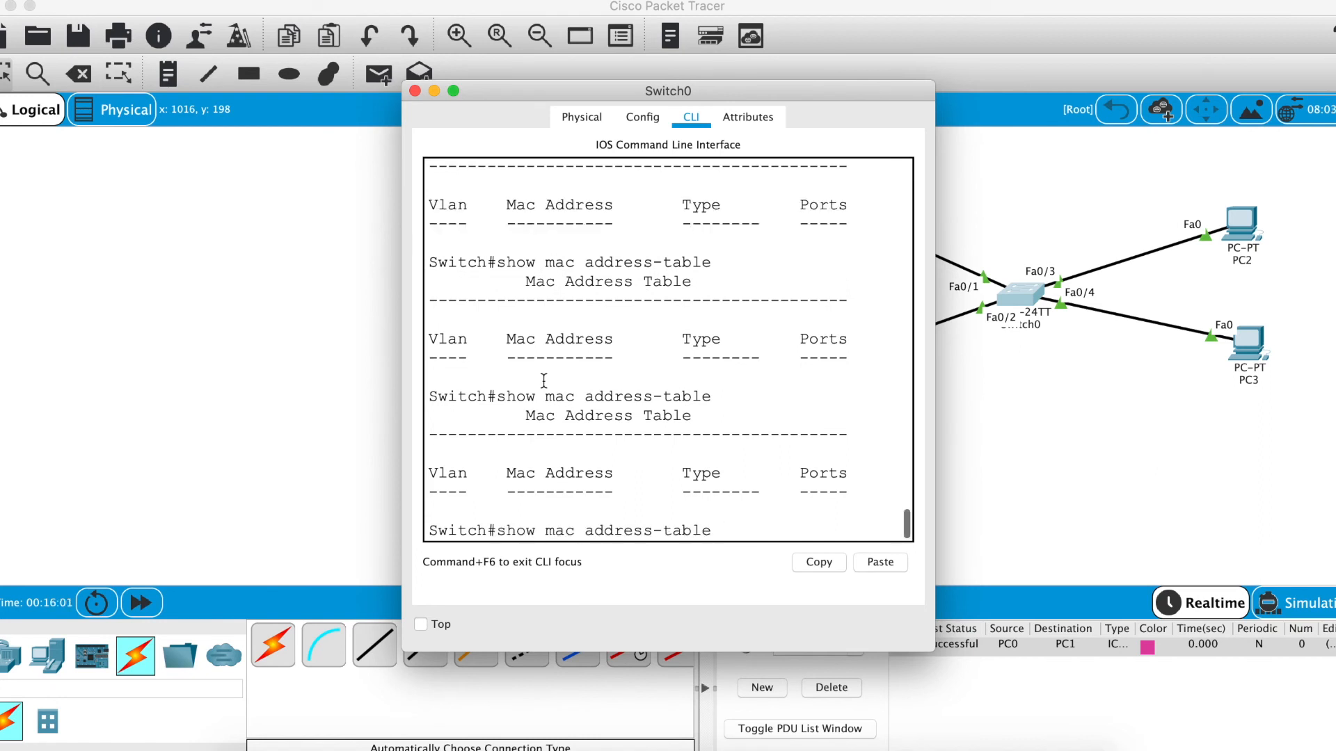
key(Down)
key(Return)
key(Up)
key(Down)
key(Up)
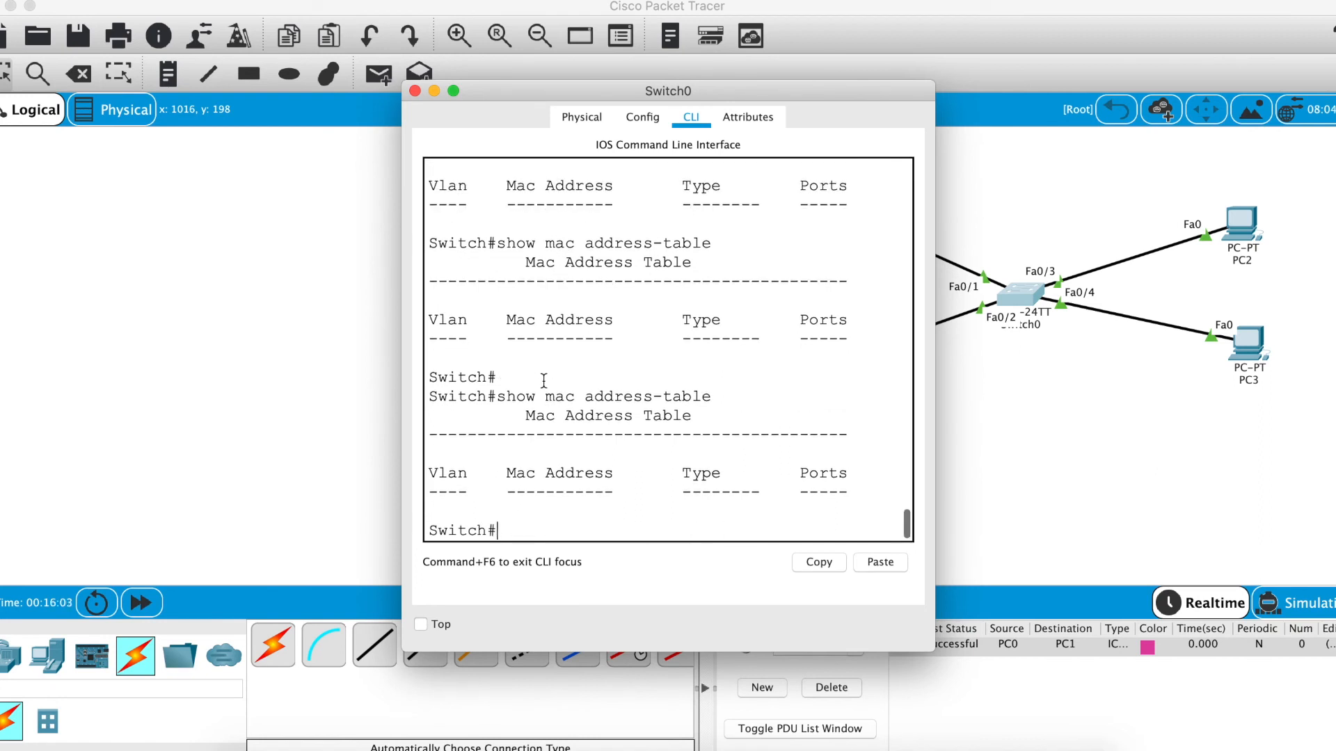
key(Return)
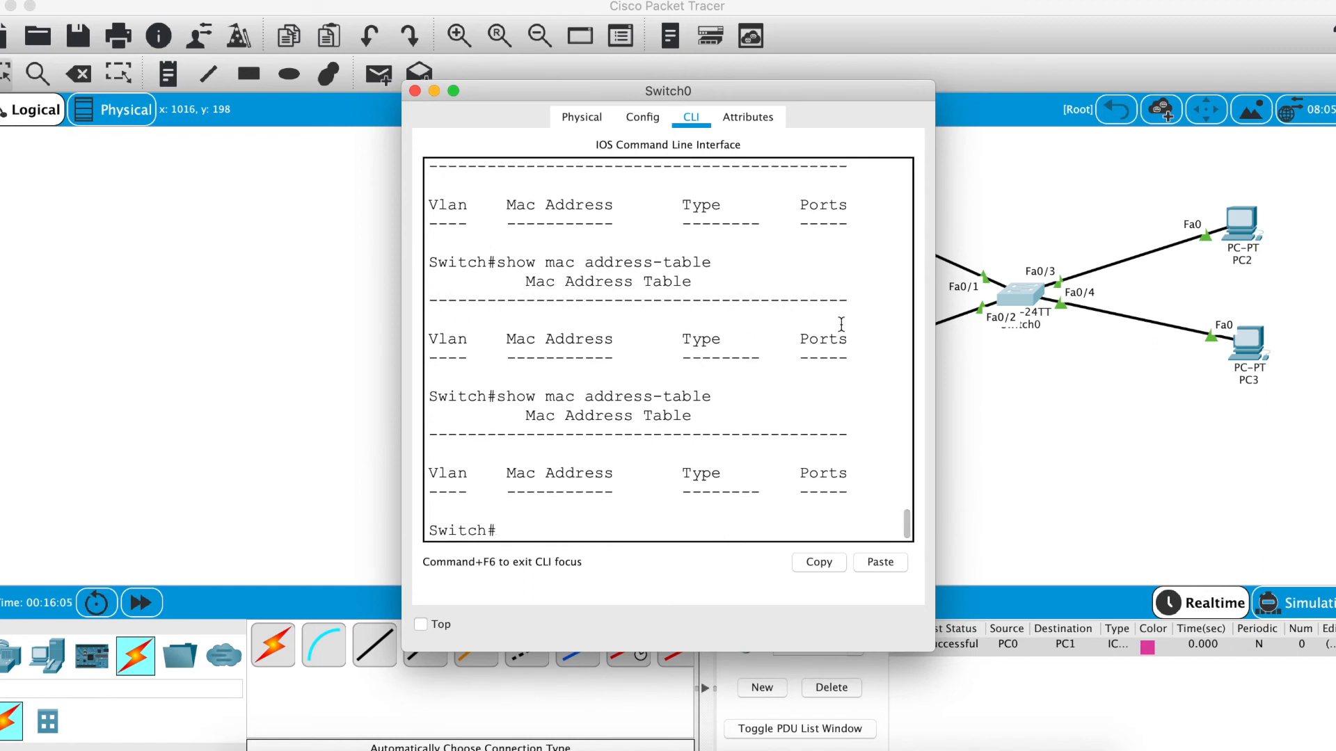
Close the switch window, review PC0's IP configuration, and close it unchanged
click(1072, 382)
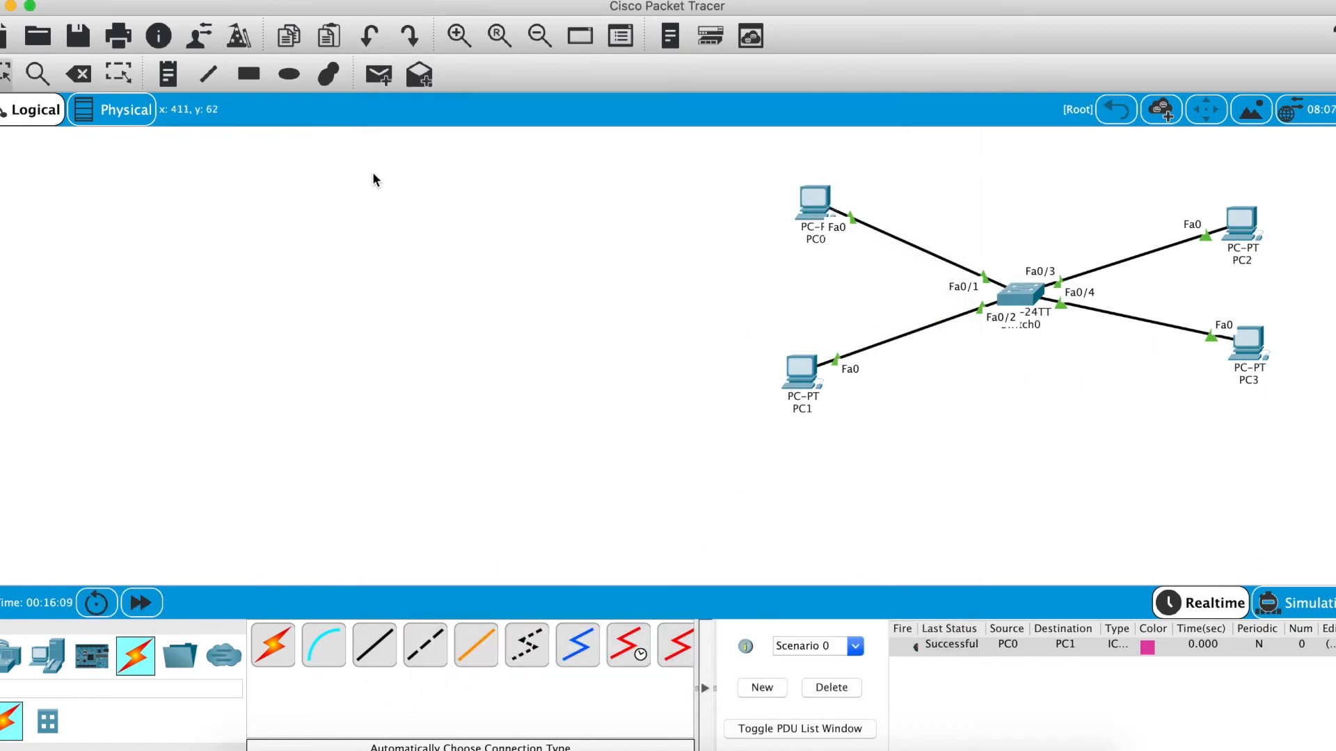
click(809, 205)
click(490, 202)
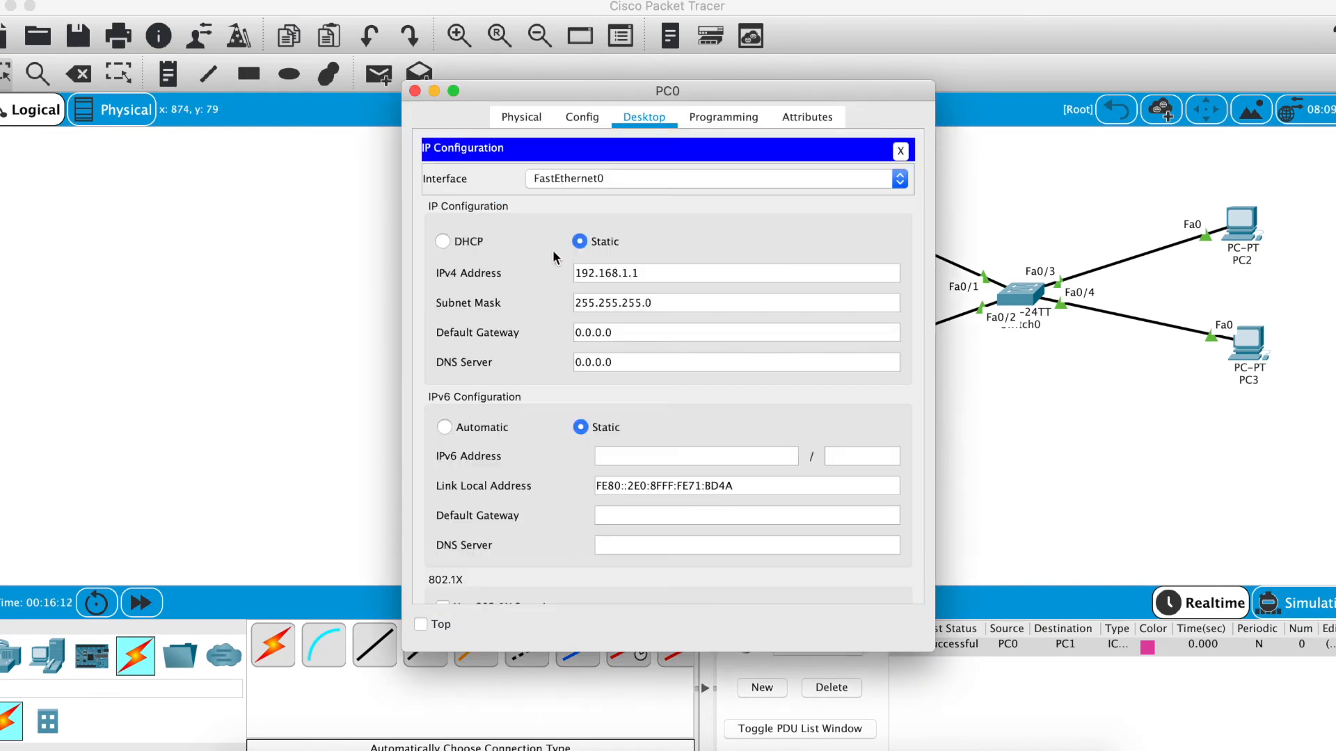
click(415, 91)
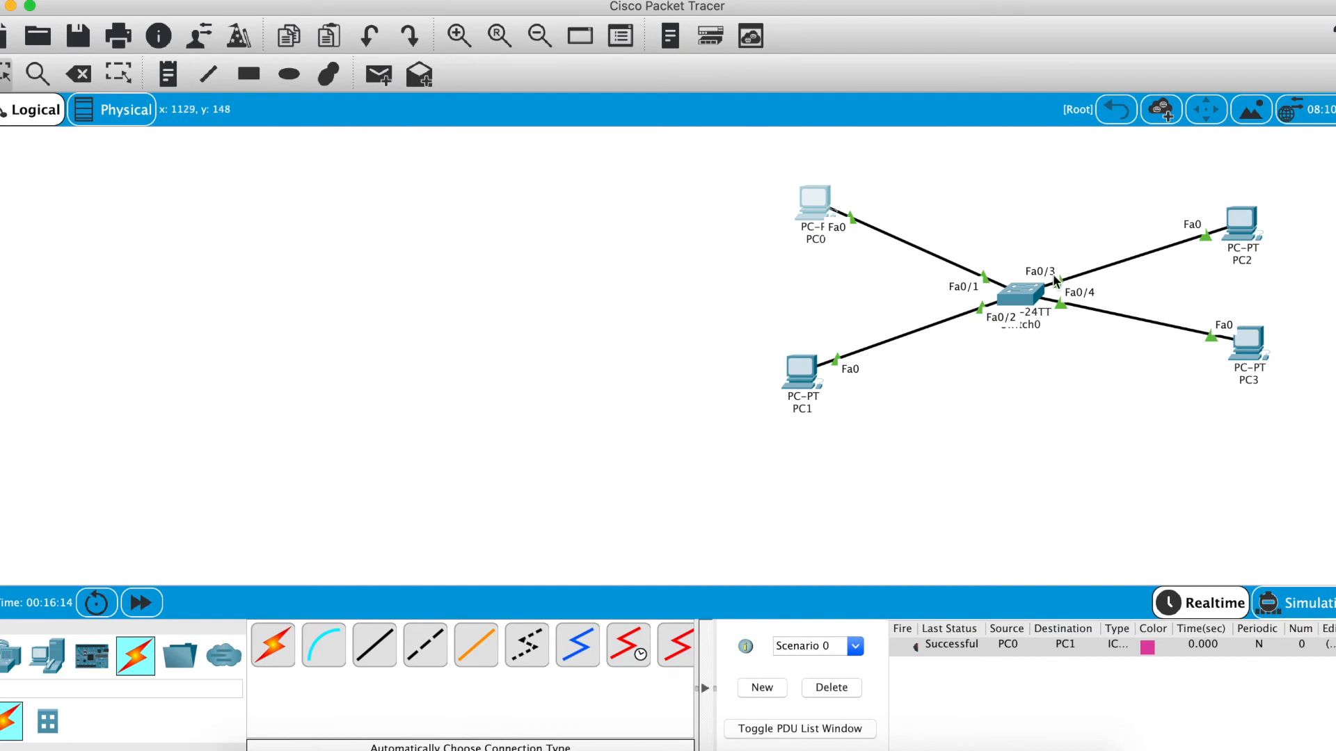
Reopen the switch's command line and display the MAC address table once more
click(1035, 292)
key(Return)
key(Up)
key(Return)
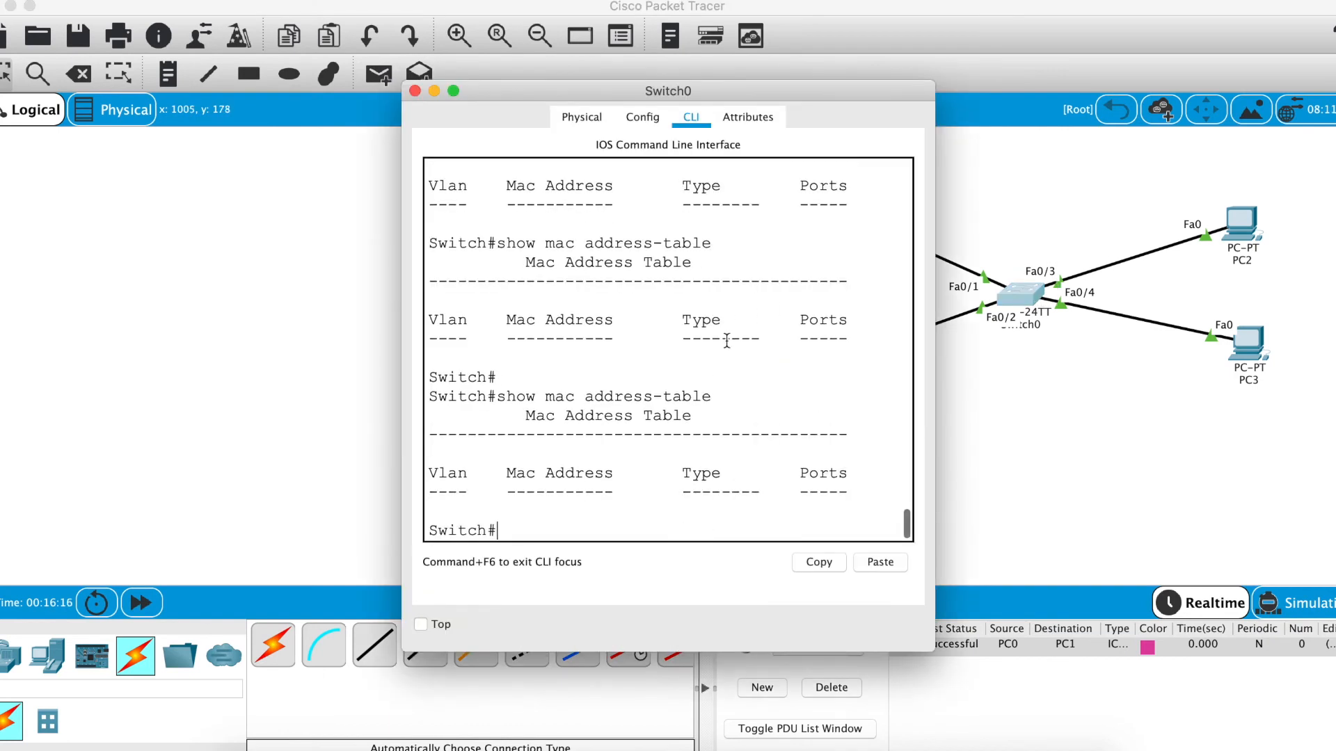
Close the switch window and send a second simple PDU from PC0 to PC1
click(319, 427)
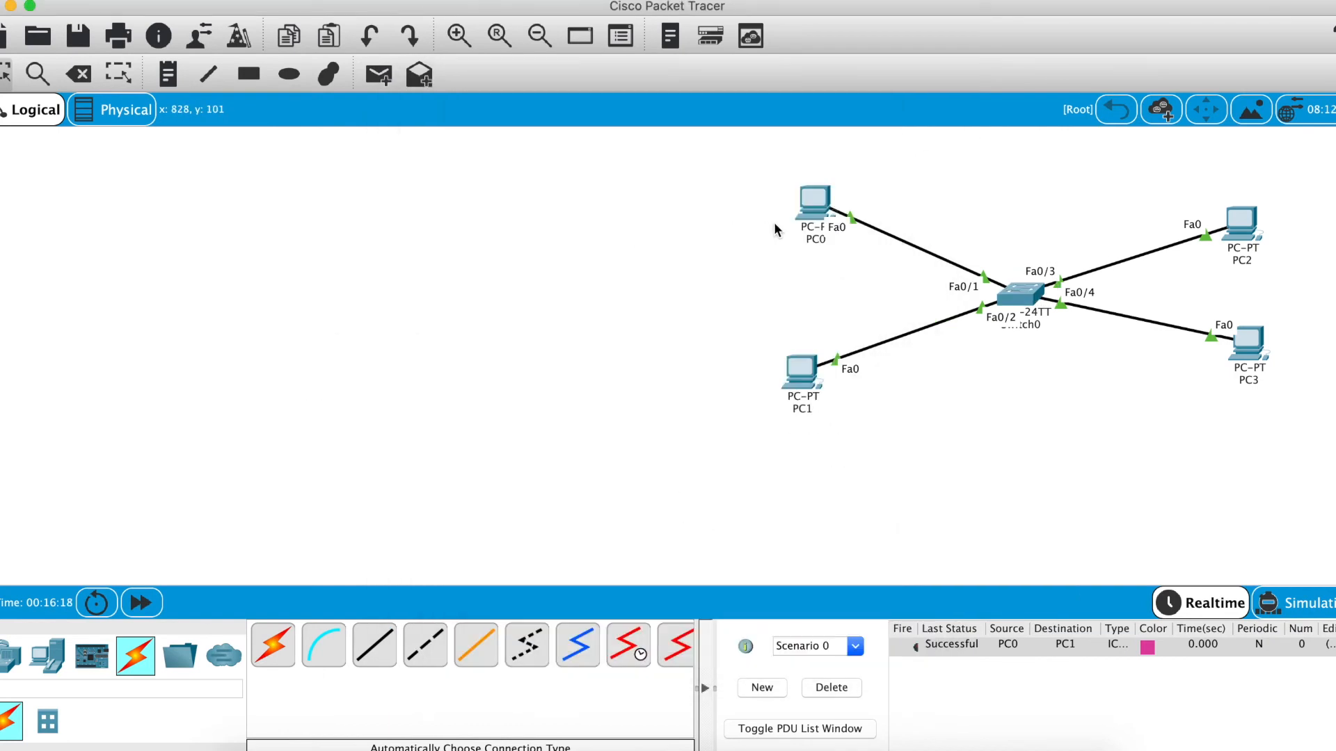
click(378, 74)
click(814, 201)
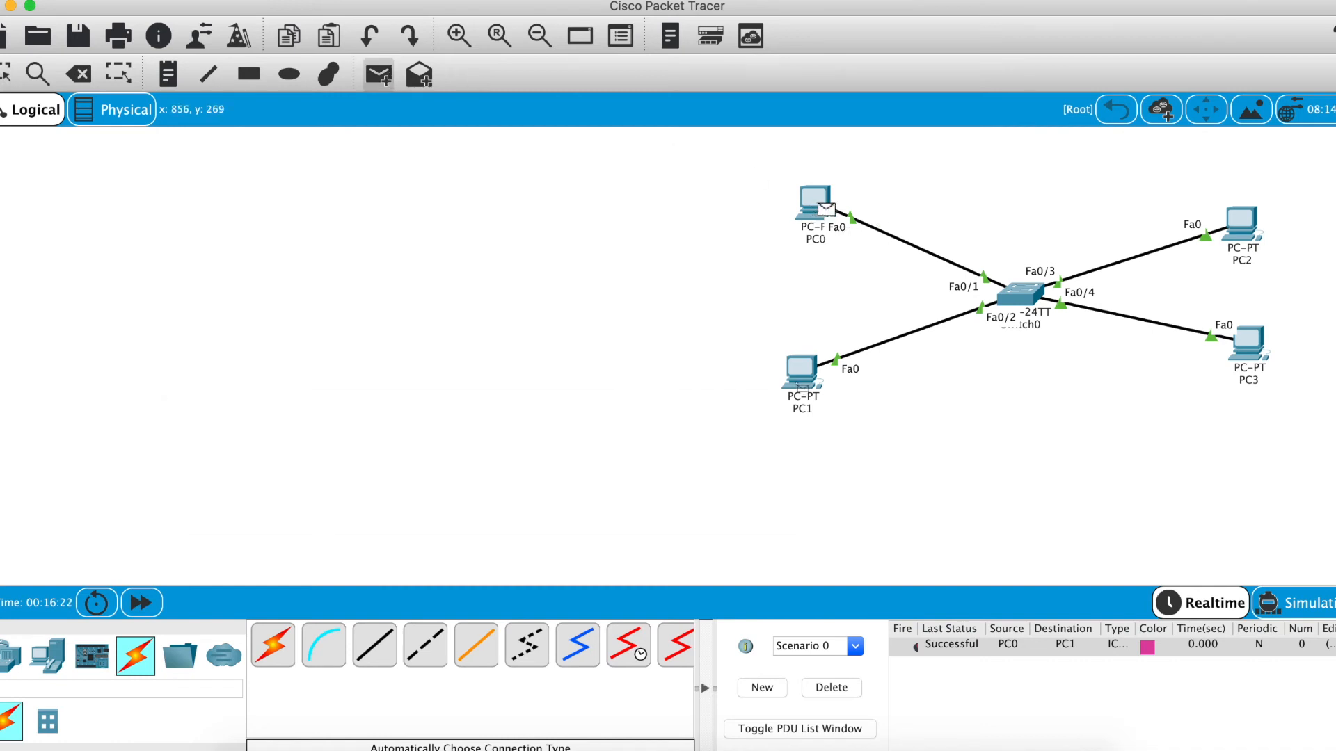
click(800, 379)
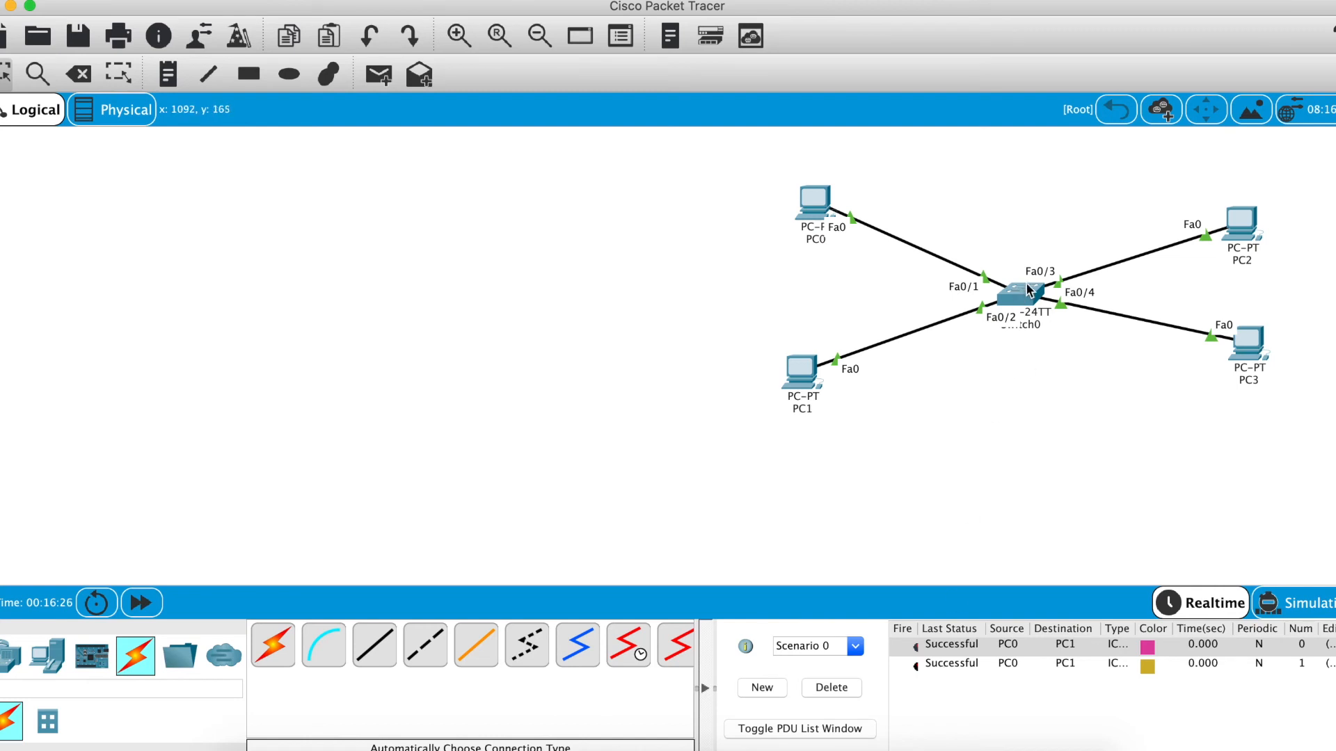
Run show mac address-table on the switch after the ping and highlight the learned entries
mouse_move(1006, 294)
click(1018, 295)
key(Return)
key(Return)
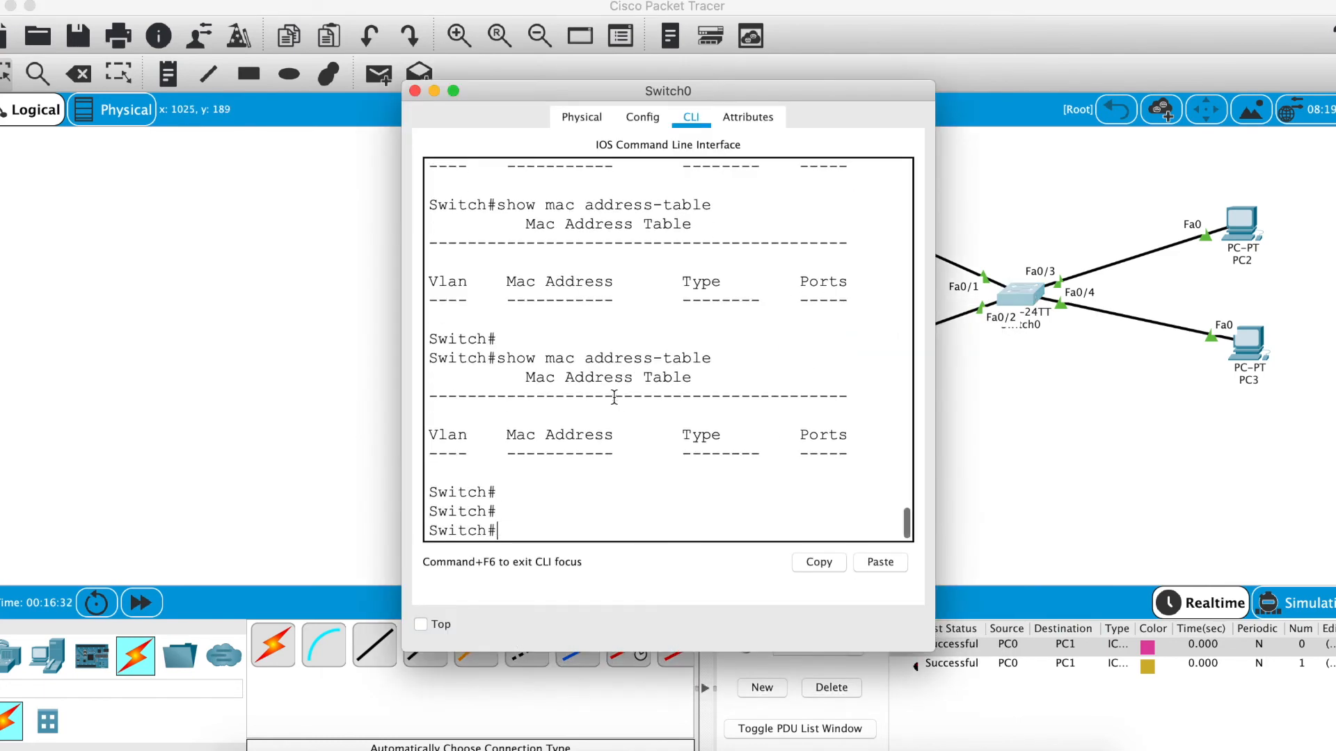
key(Up)
key(Return)
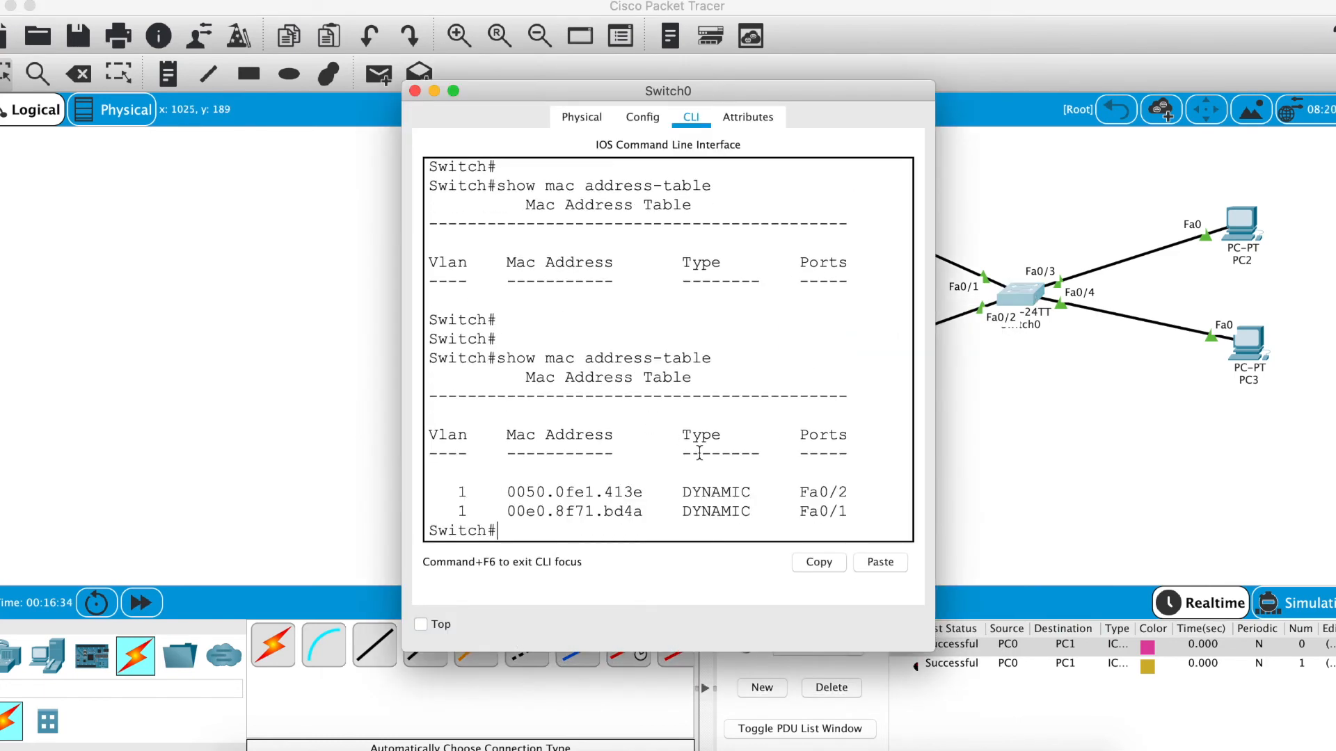
drag(609, 479, 635, 515)
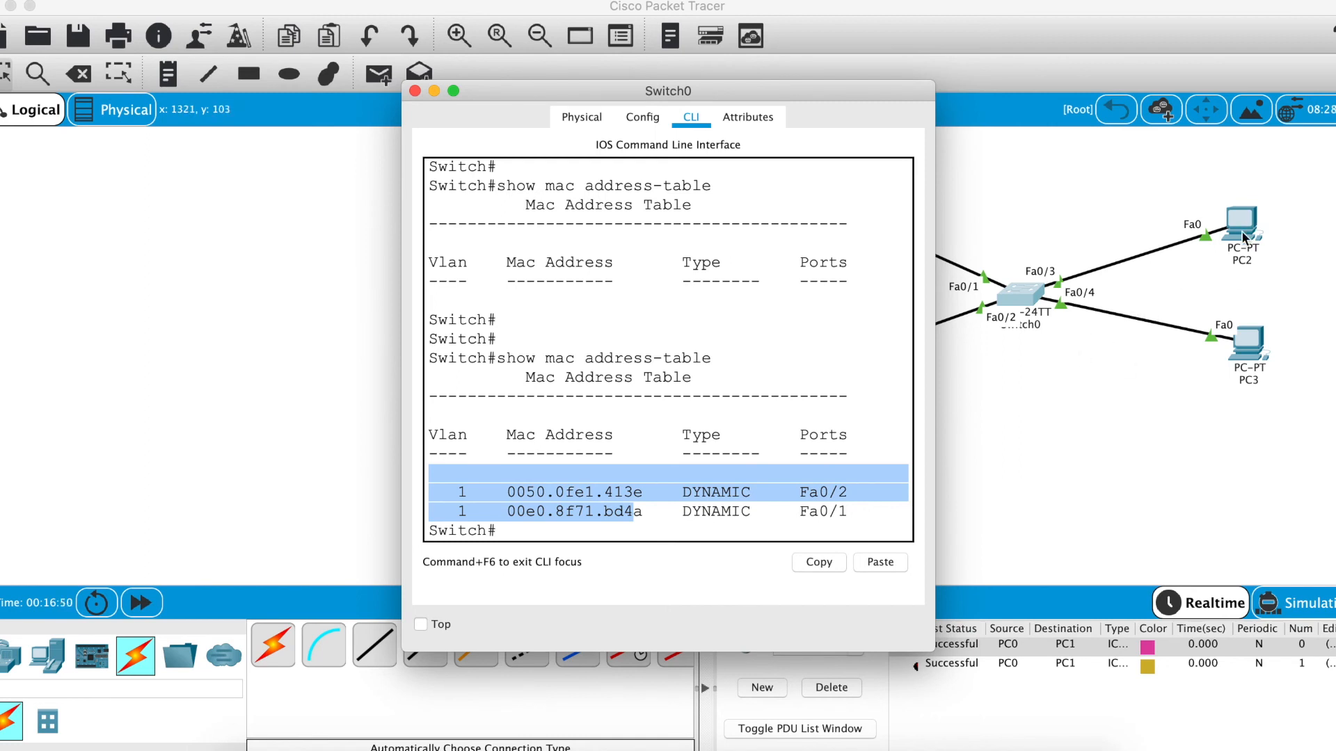
Close the switch window and send a simple PDU from PC2 to PC3
click(415, 90)
click(379, 73)
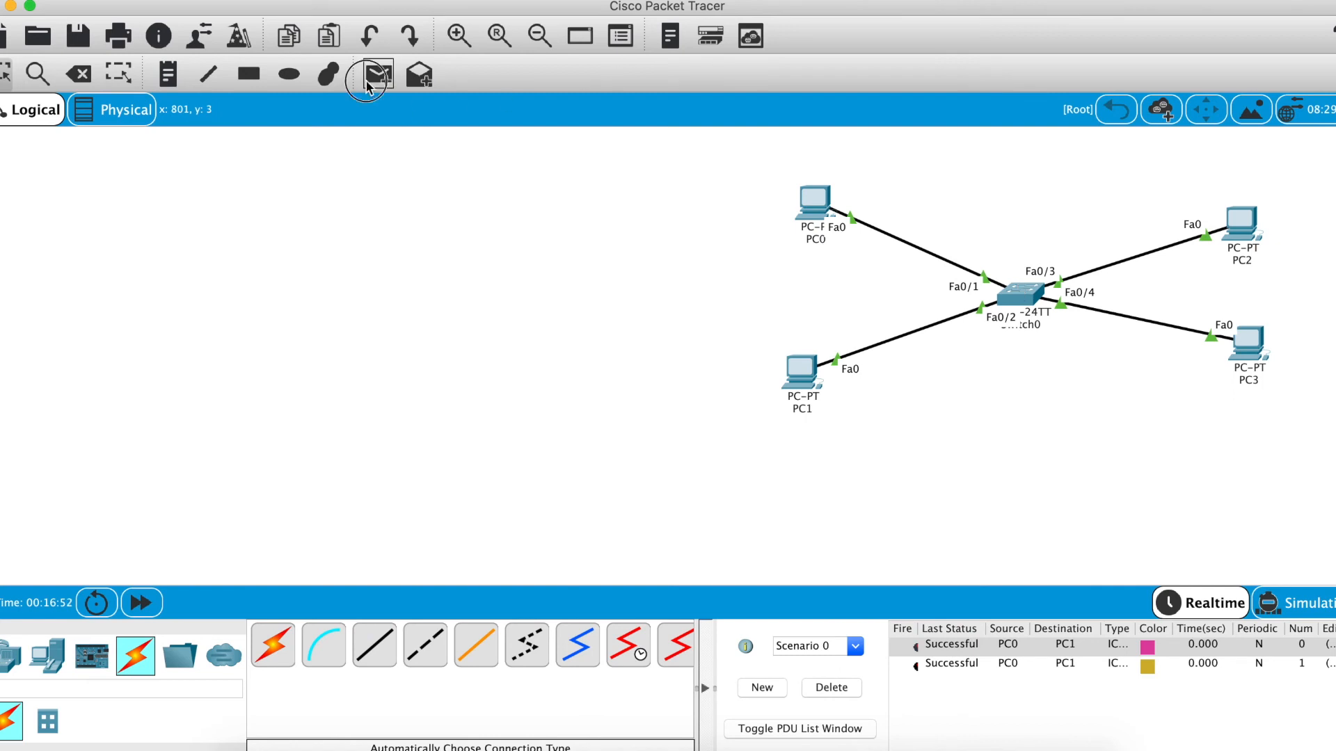
click(1246, 223)
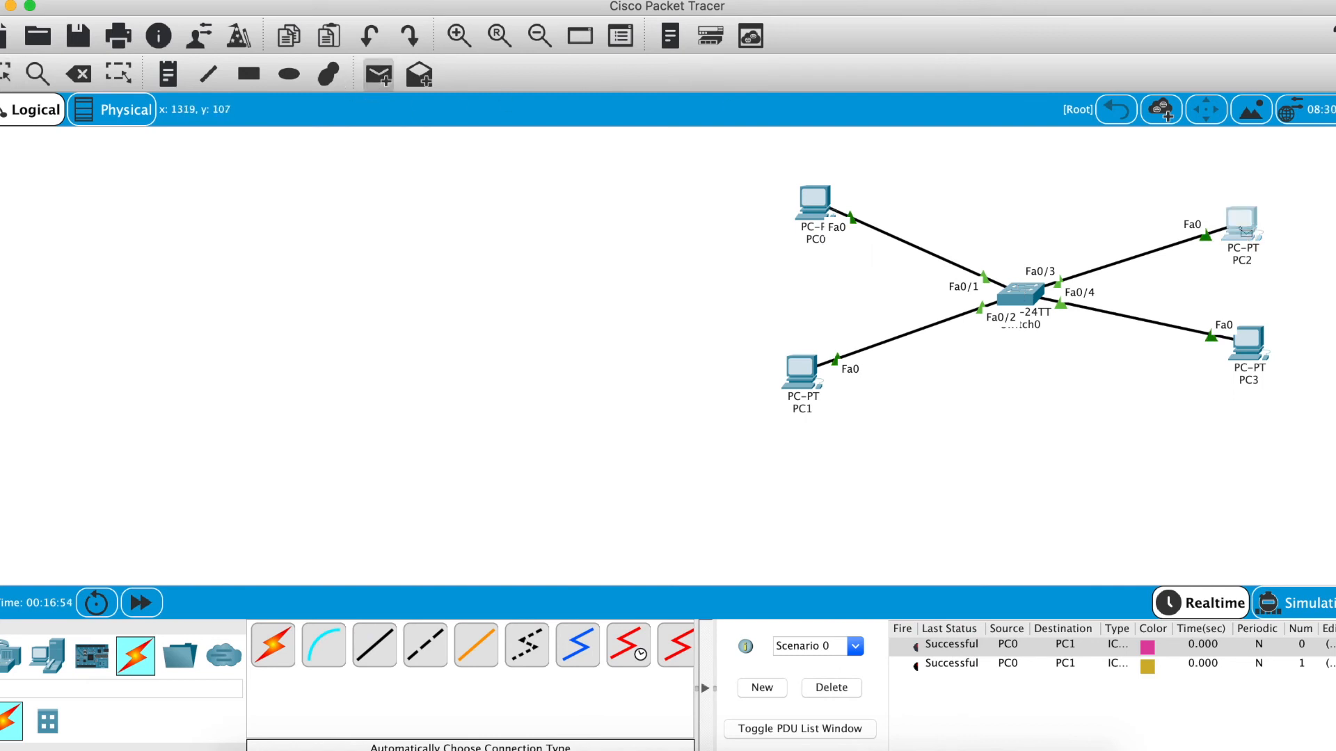
click(1248, 343)
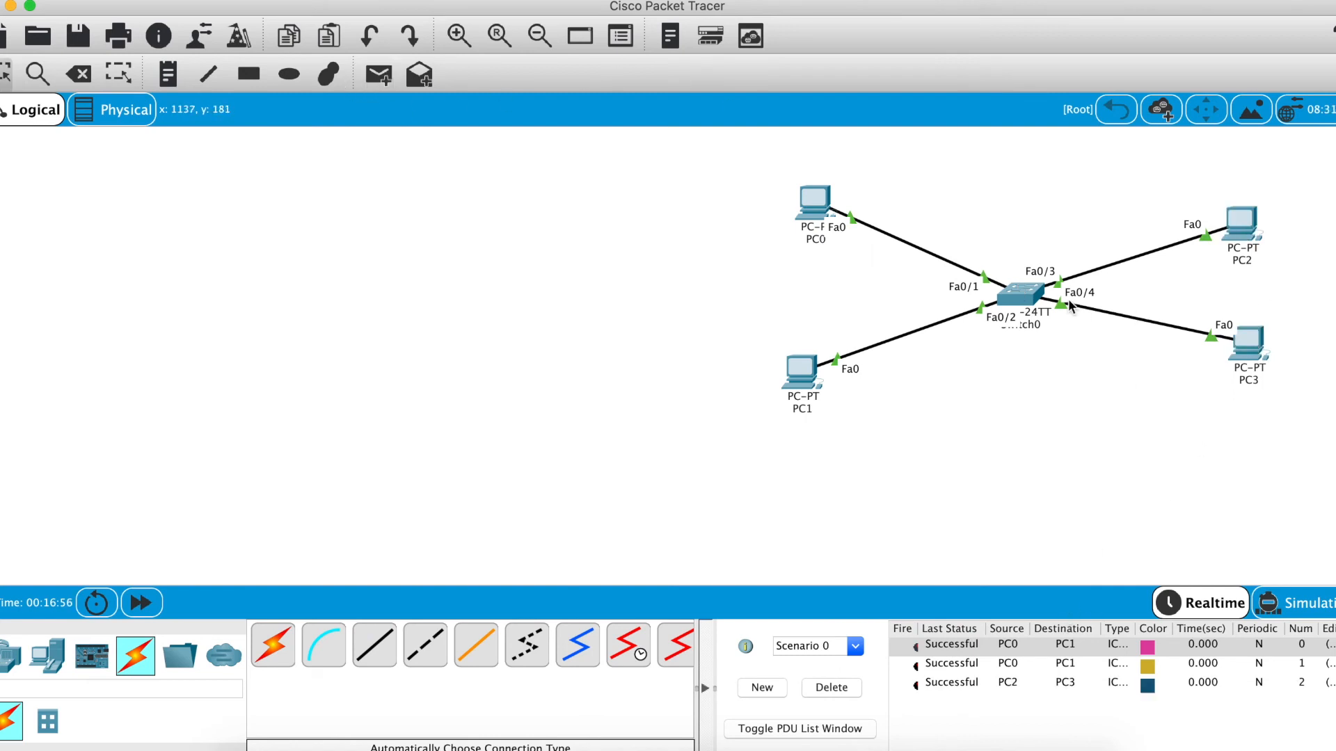
Reopen the switch's command line, run show mac address-table, and highlight the listed MAC entries
click(1021, 306)
click(637, 391)
key(Return)
key(Return)
key(Return)
key(Up)
key(Return)
drag(507, 452, 664, 530)
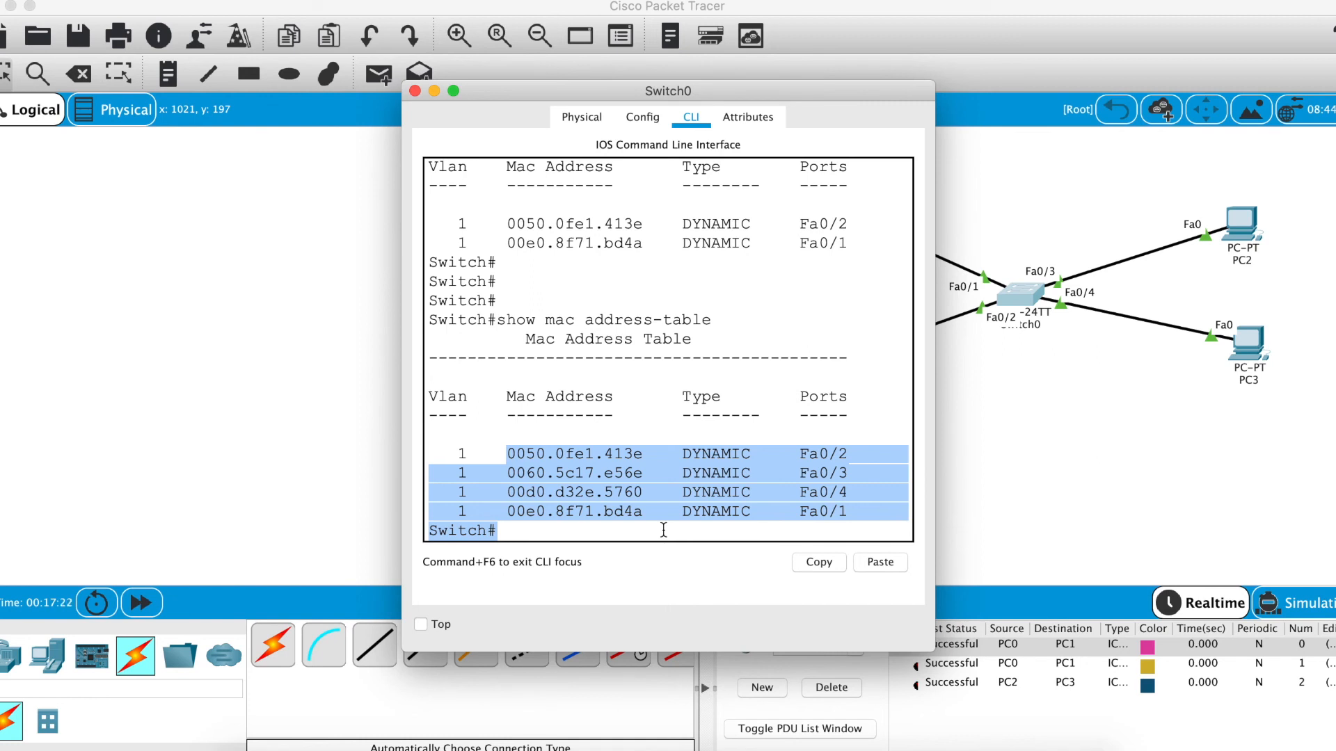
Query the available options of show mac address-table with the ? help on the switch
click(564, 540)
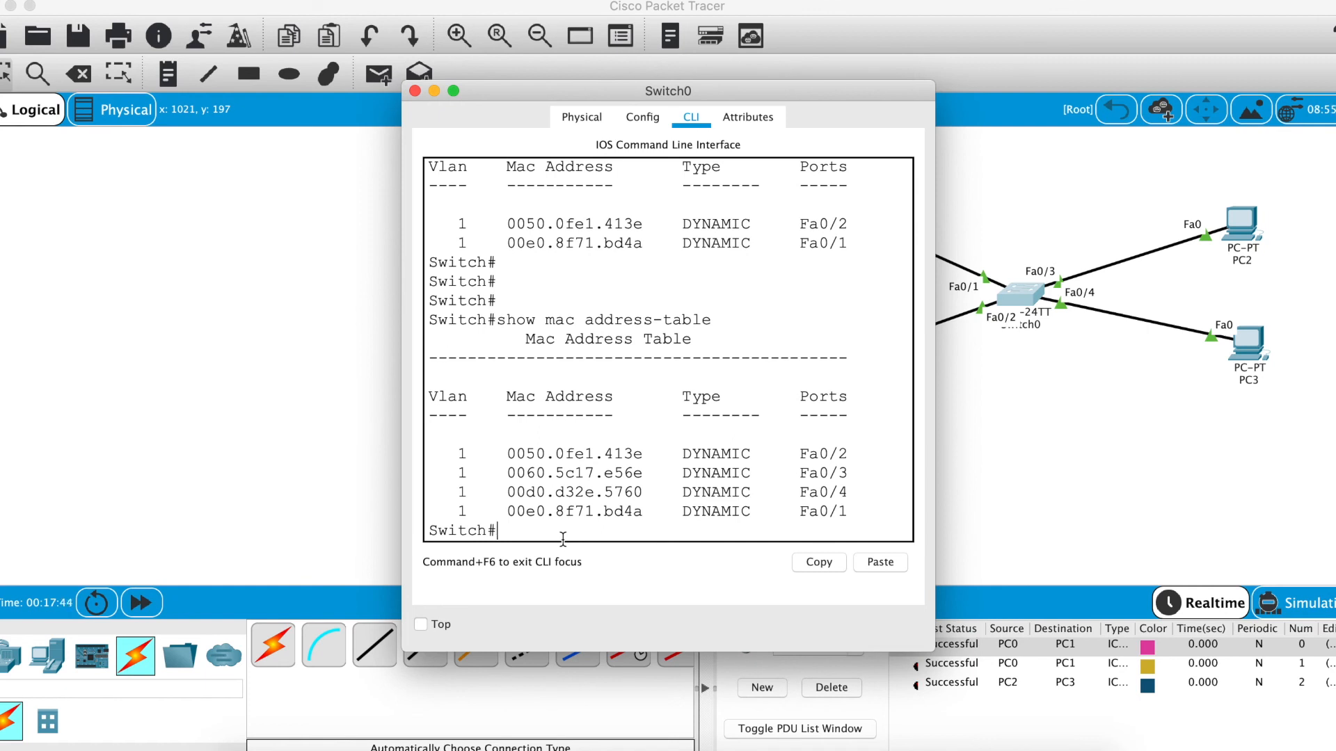
key(Return)
key(Return)
key(Return)
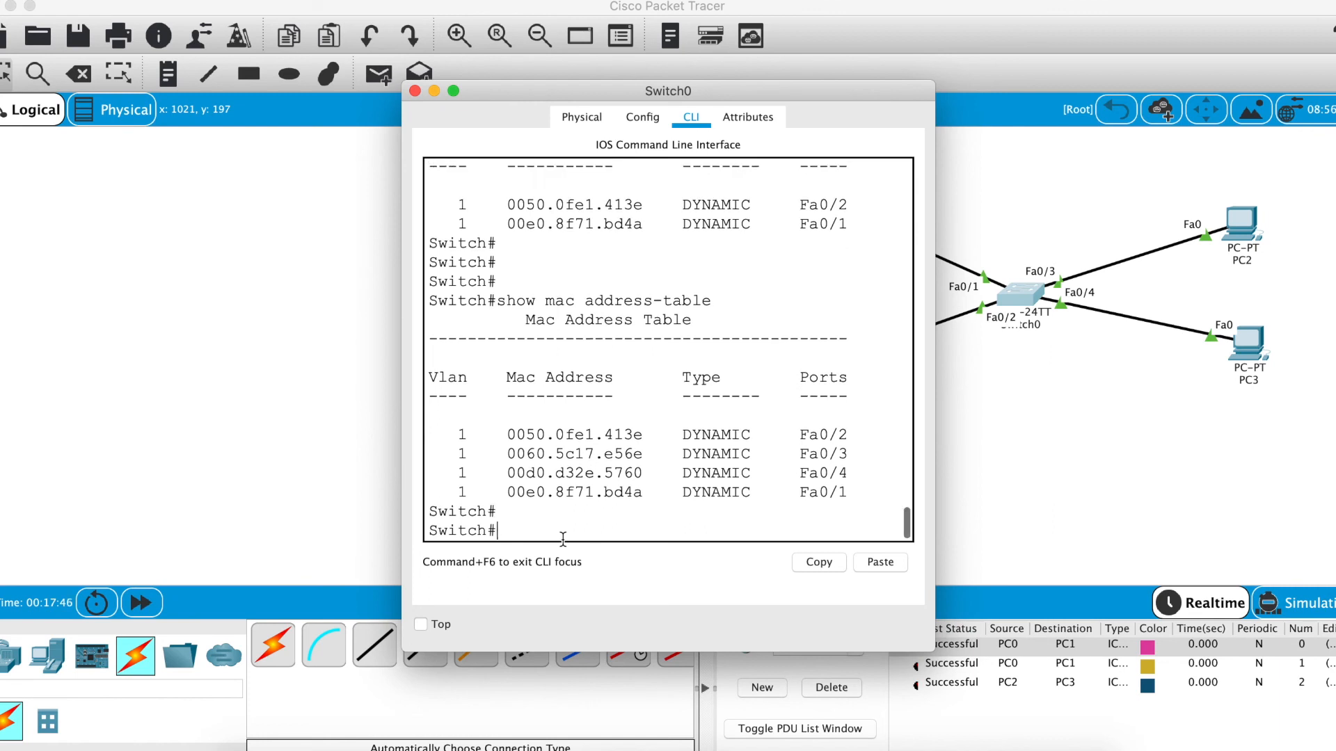
text(show mac)
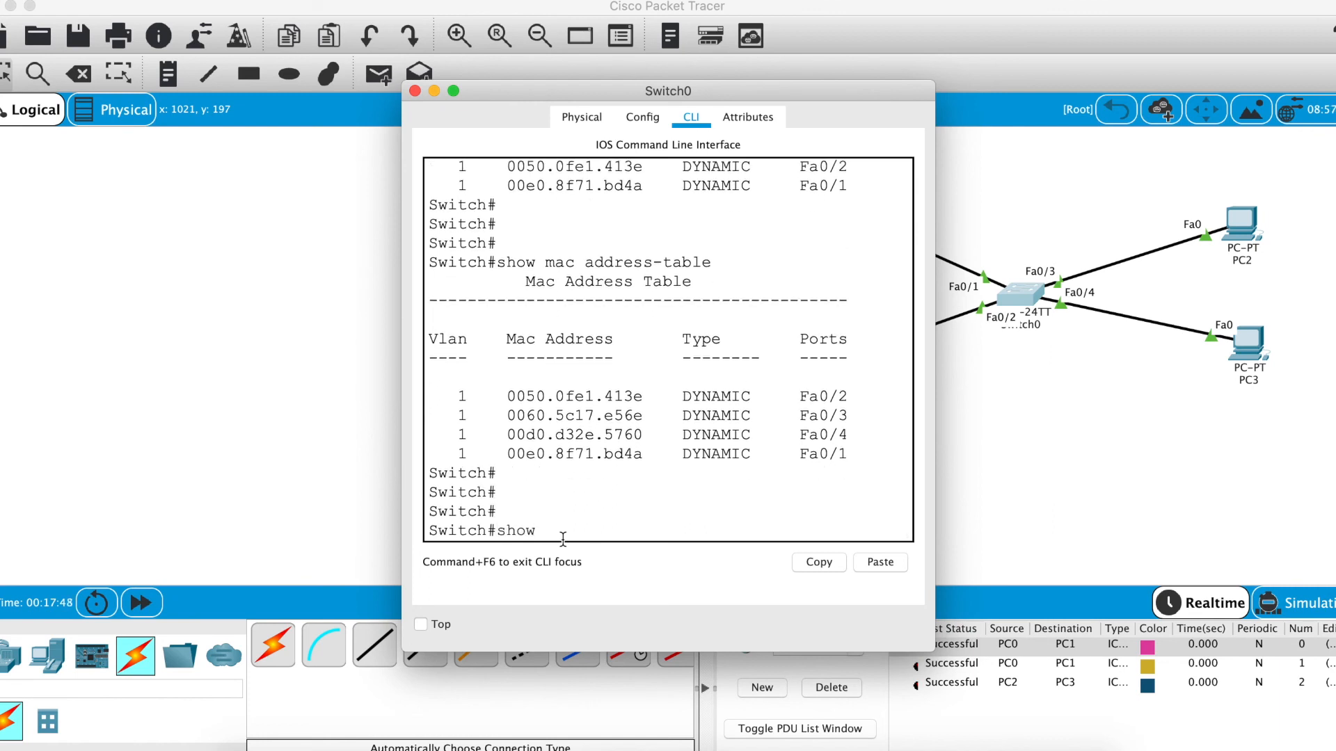
key(Tab)
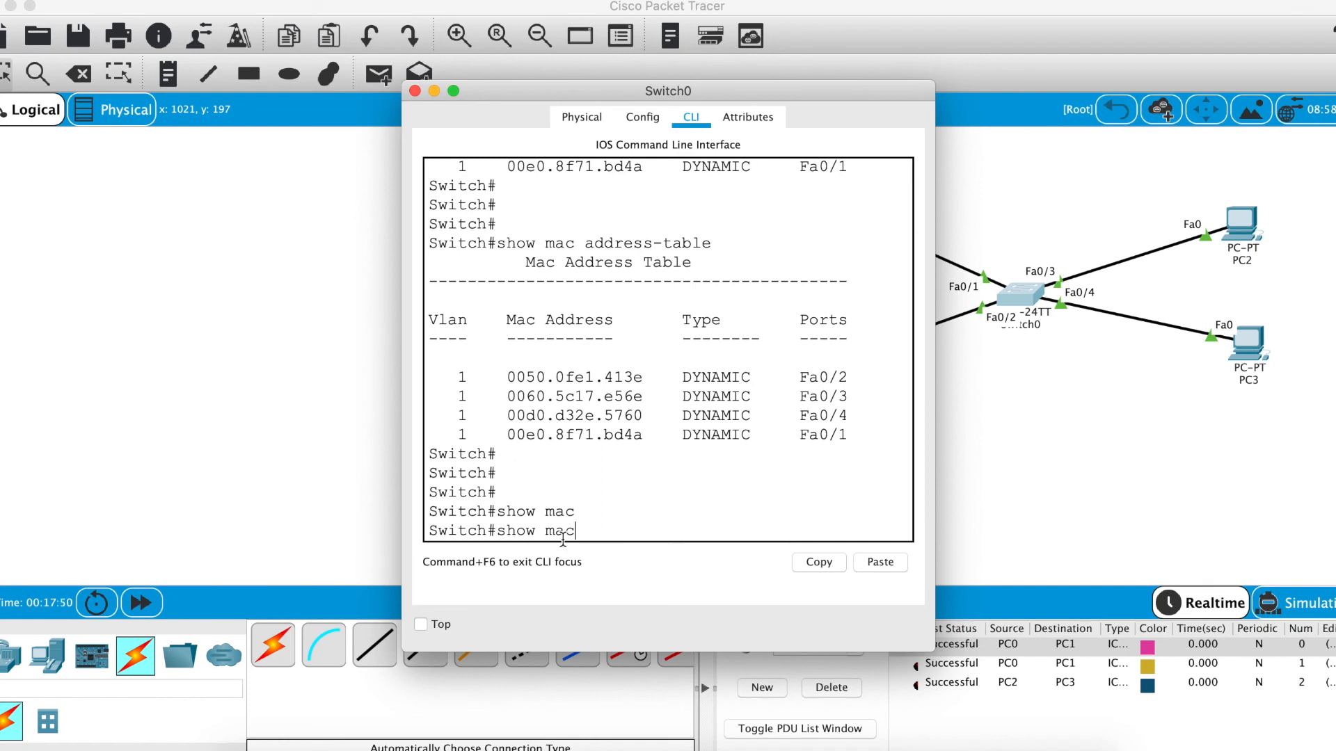
text(add)
key(Tab)
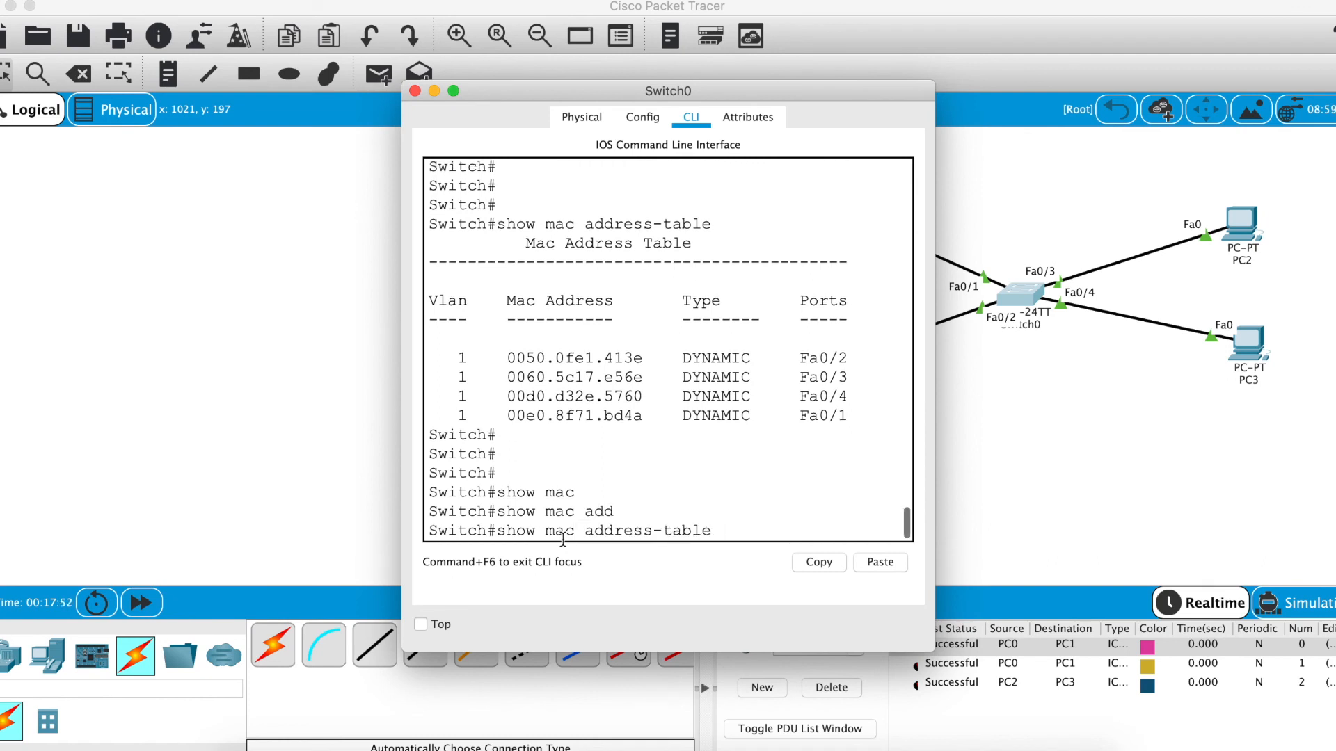
text(?)
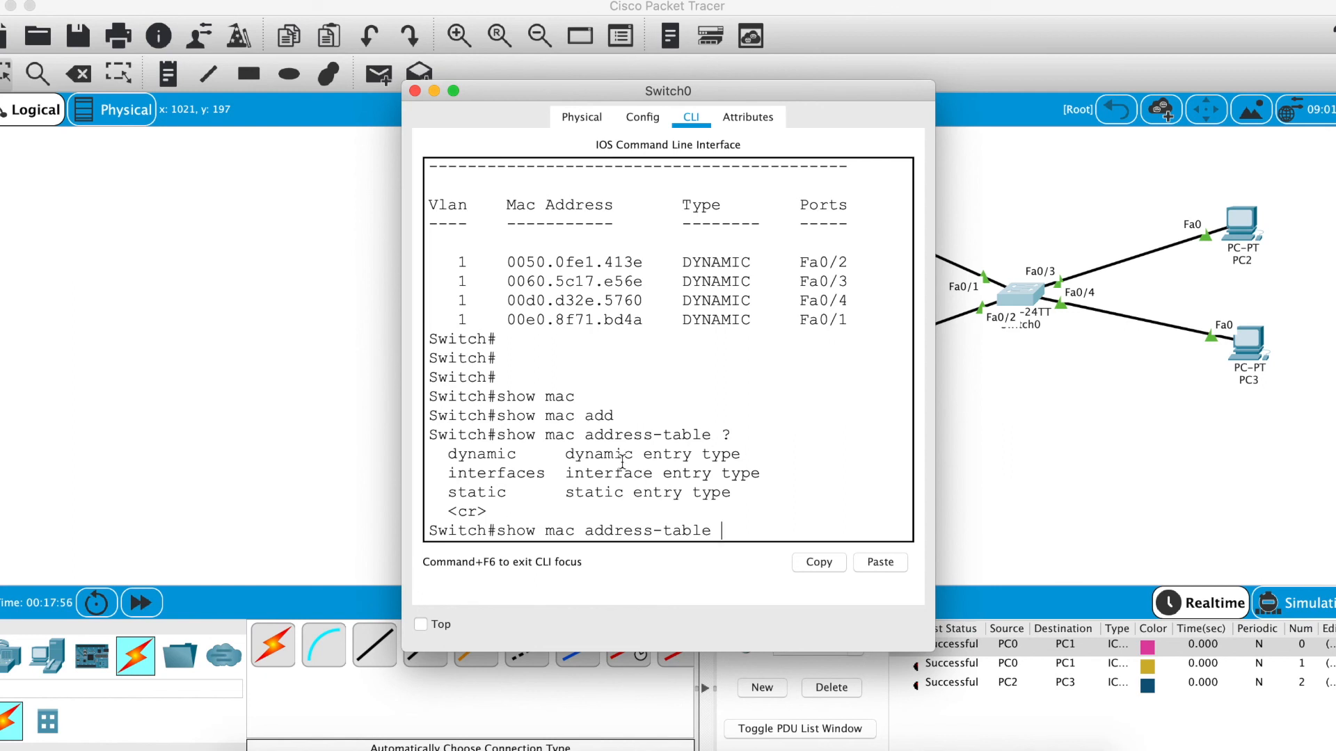
Try to complete an ag keyword after show mac address-table and query its help with ag?
text(ag)
key(Tab)
key(Tab)
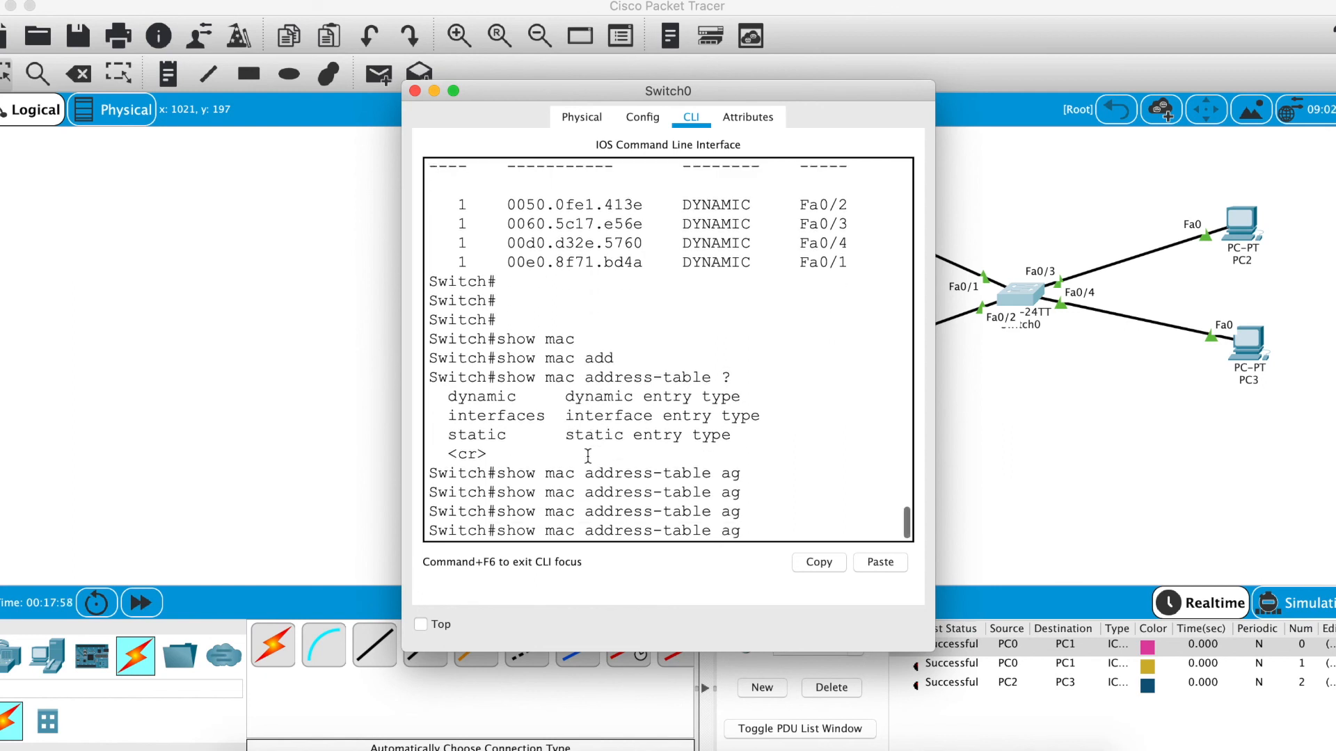
text(?ing)
key(BackSpace)
key(BackSpace)
key(BackSpace)
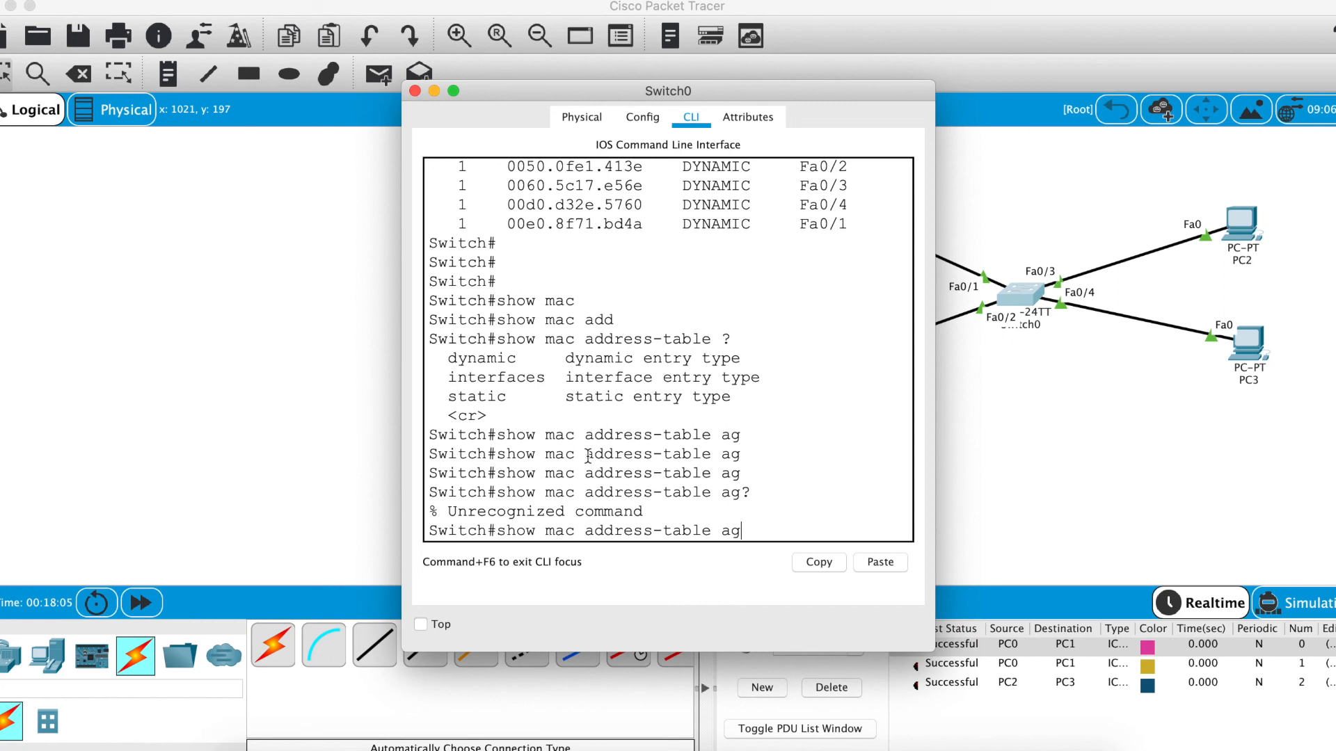
Remove the ag keyword and run plain show mac address-table on the switch
key(BackSpace)
key(BackSpace)
key(BackSpace)
key(Return)
key(Return)
key(Return)
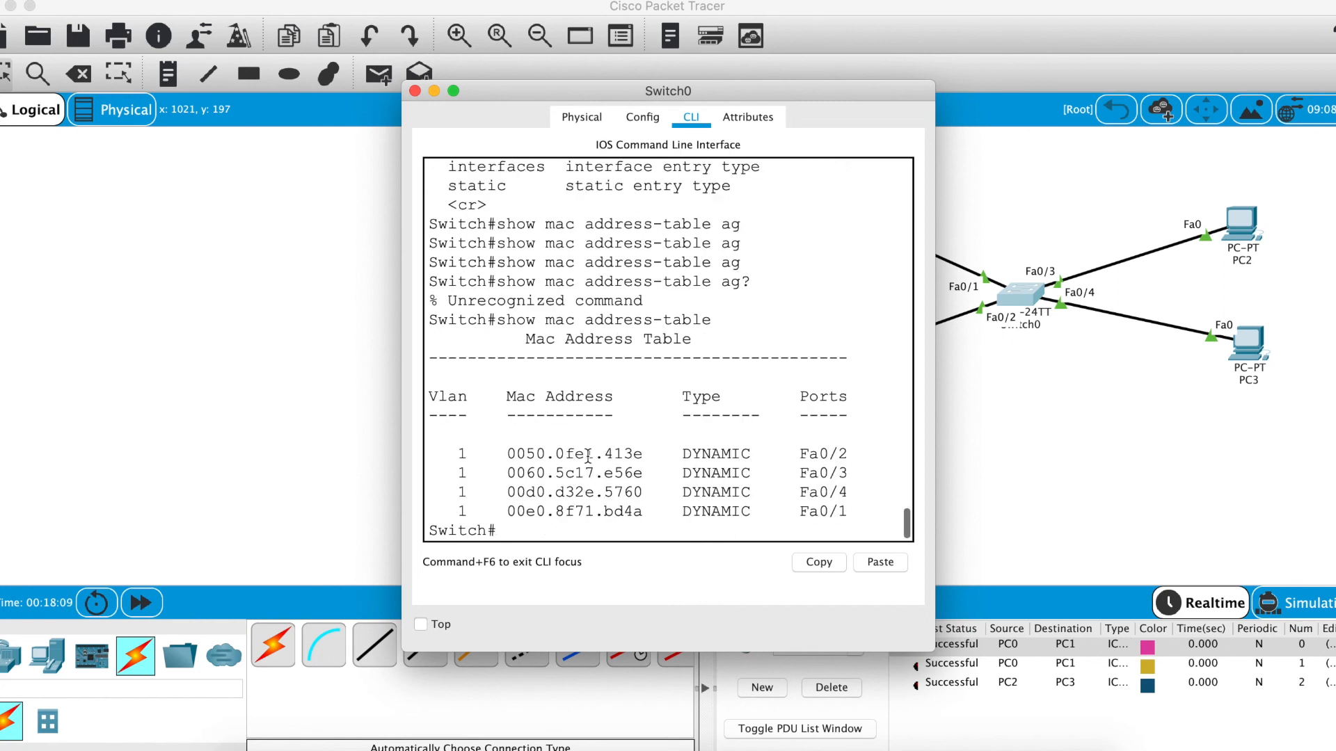
Check privileged EXEC mode for a mac command using completion and the ? help, then clear the prompt
key(Return)
text(mac)
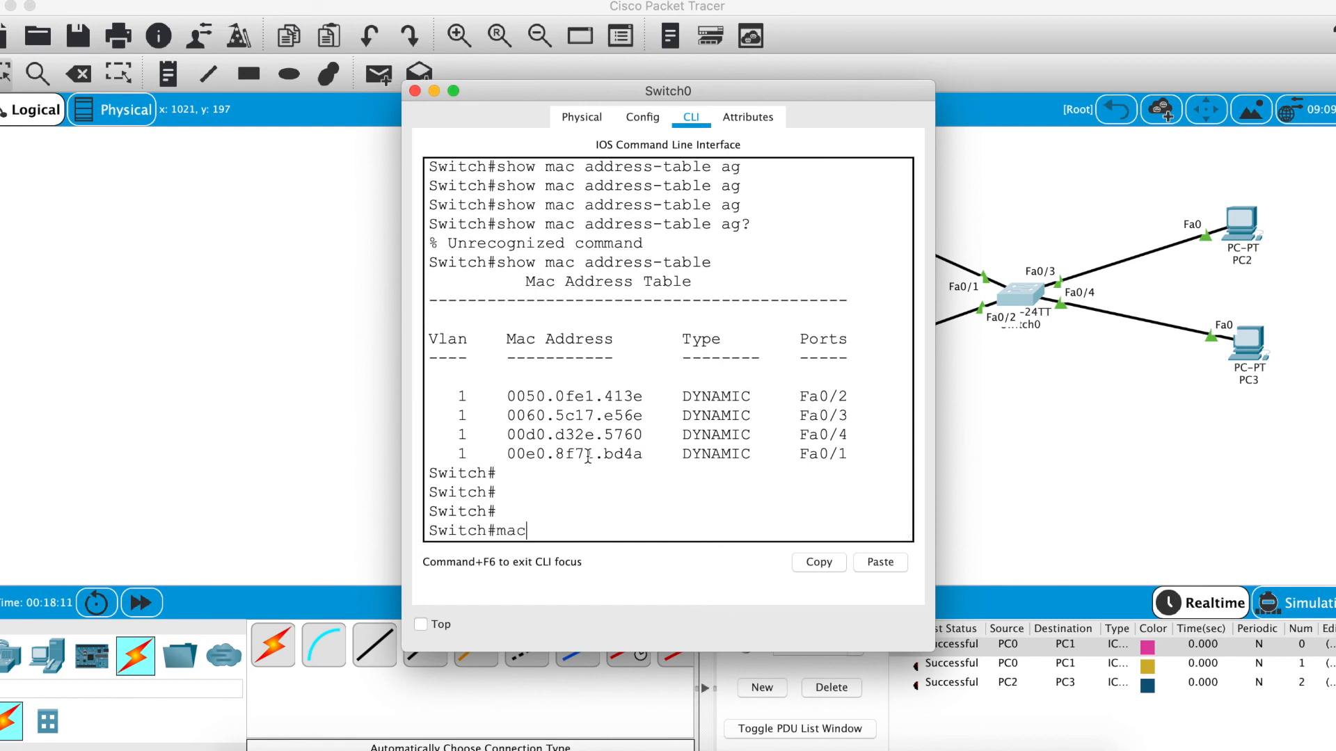
key(Tab)
key(Tab)
text(? ?)
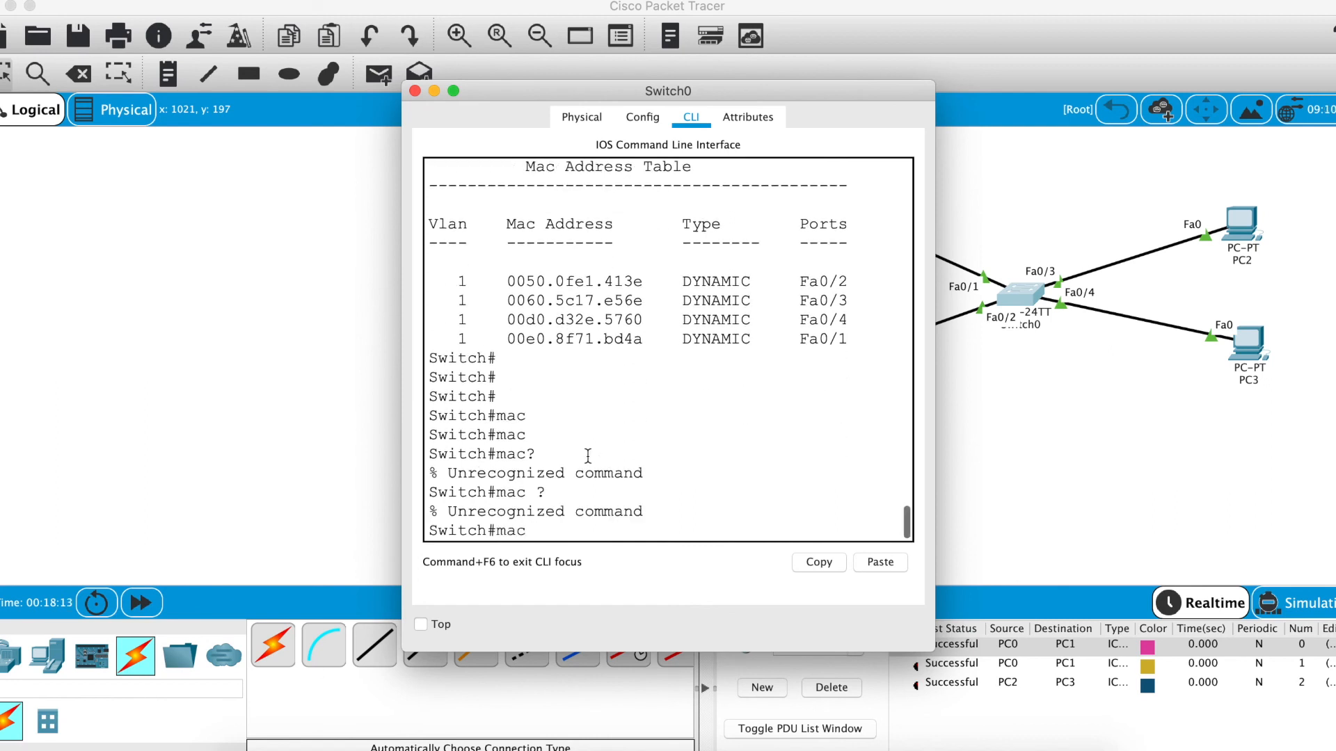
key(BackSpace)
key(BackSpace)
key(BackSpace)
key(BackSpace)
text(mac)
key(Tab)
key(Tab)
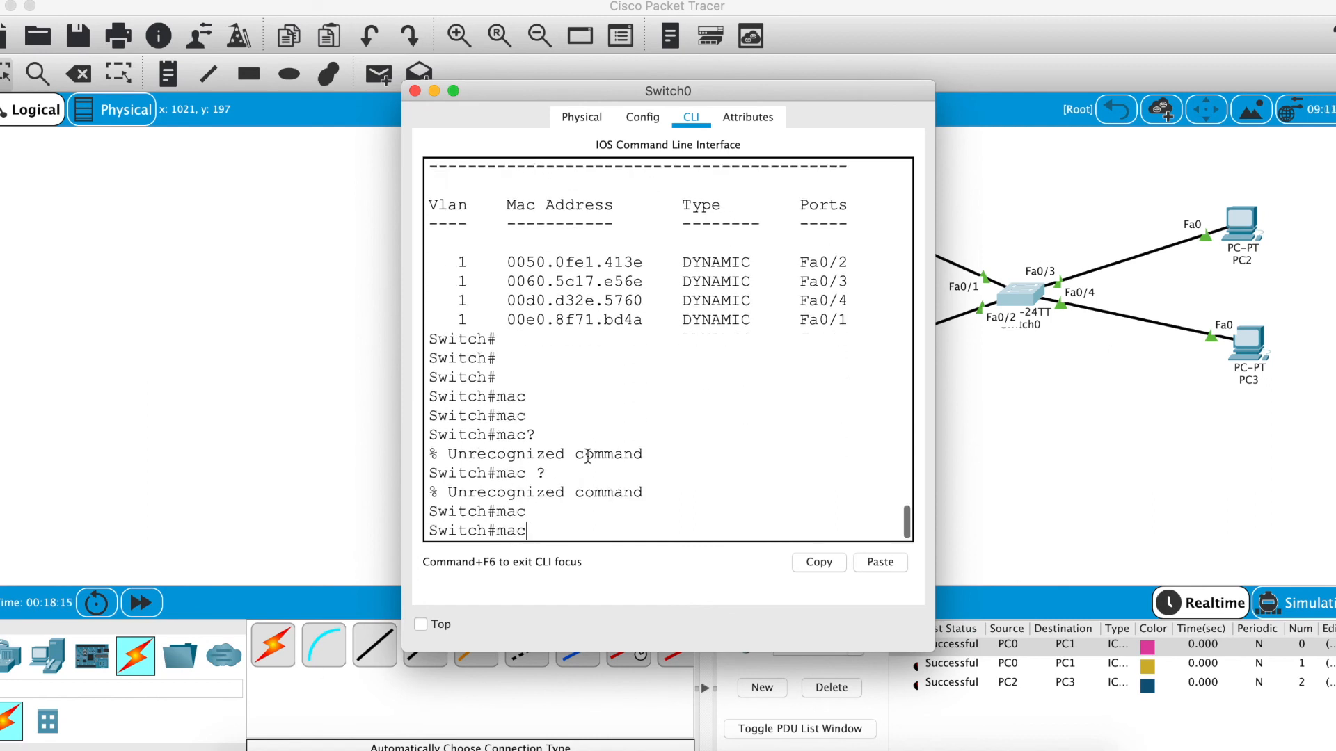
text(?)
key(BackSpace)
key(BackSpace)
key(BackSpace)
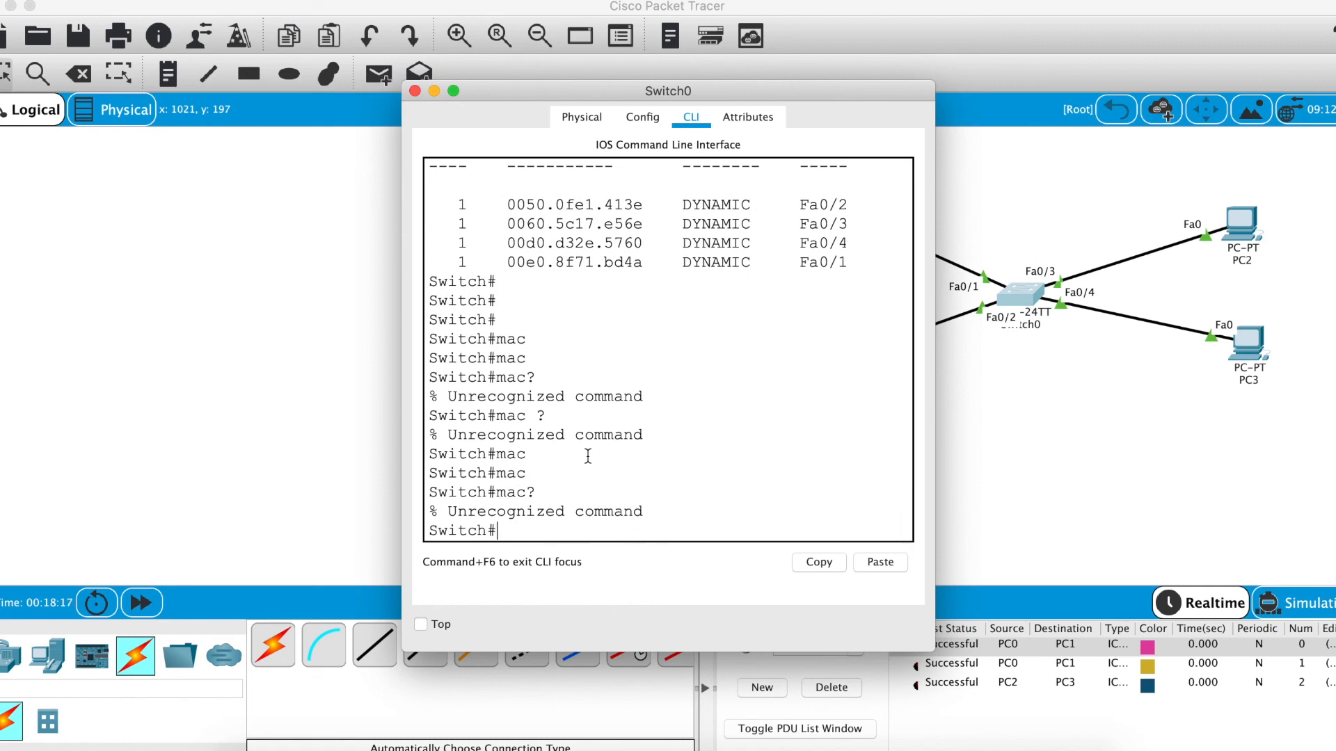
text(interfac)
key(Tab)
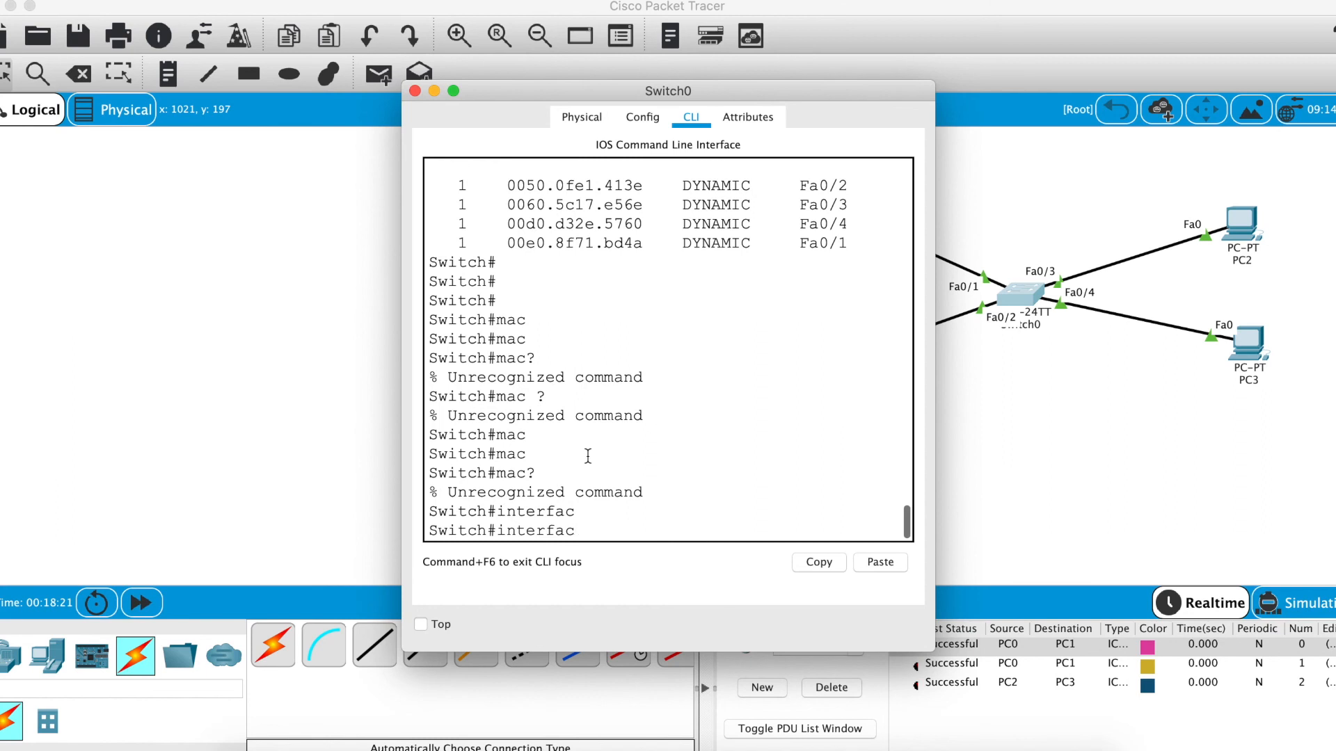
key(BackSpace)
key(BackSpace)
key(BackSpace)
key(BackSpace)
key(BackSpace)
key(BackSpace)
key(BackSpace)
key(BackSpace)
Enter global configuration mode with conf t and open interface fa 0/1 for configuration
text(cof)
key(BackSpace)
text(nf t)
key(Return)
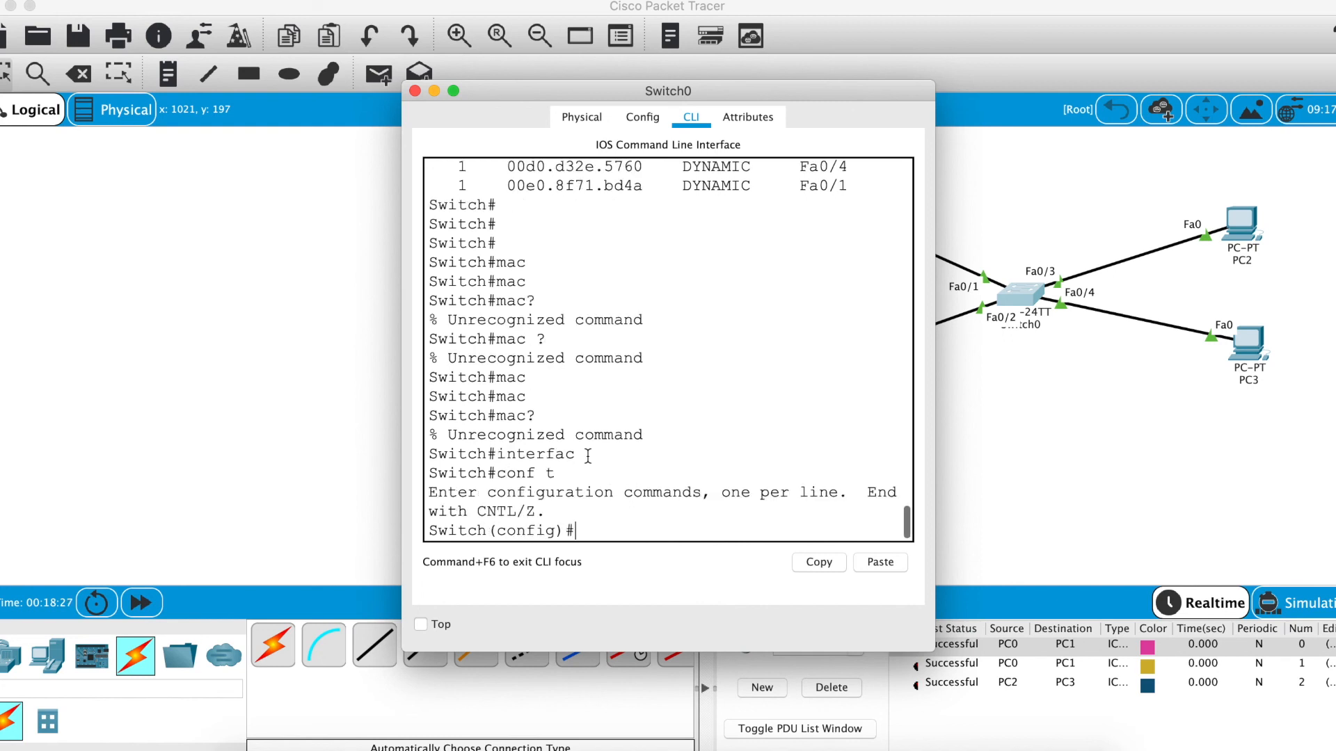
key(Return)
text(interface fa 0/1)
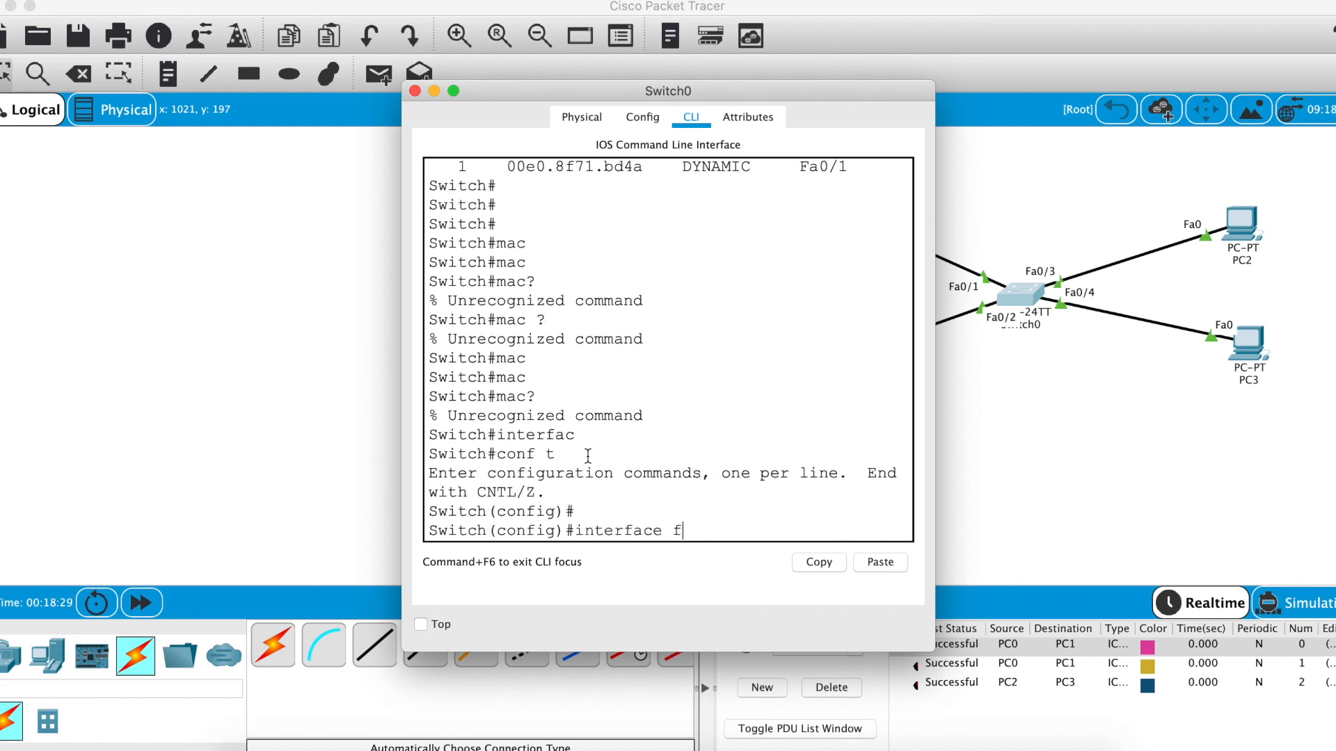
key(Return)
Check interface configuration mode for a mac command using completion and the ? help
text(mac)
key(Tab)
text(??)
key(BackSpace)
key(BackSpace)
key(BackSpace)
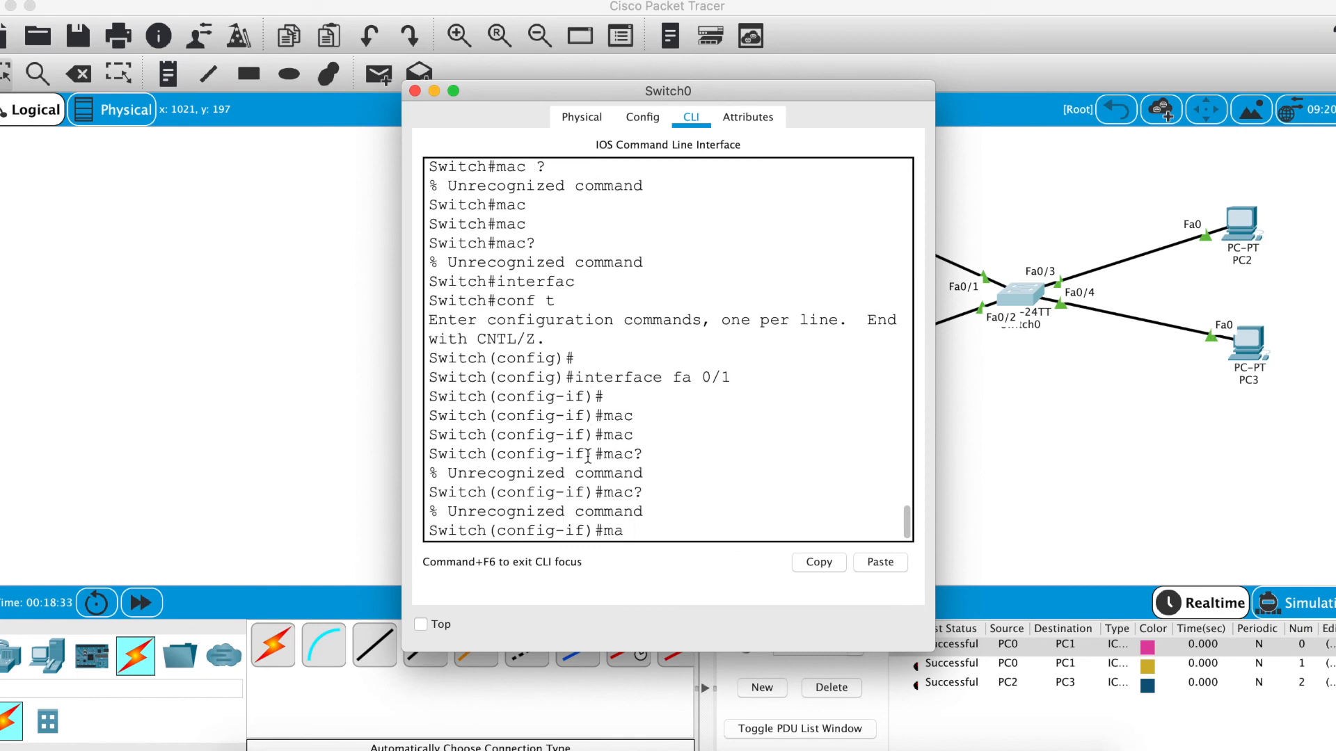
Exit interface and global configuration modes back to the privileged EXEC prompt
key(Return)
text(exit)
key(Return)
text(exit)
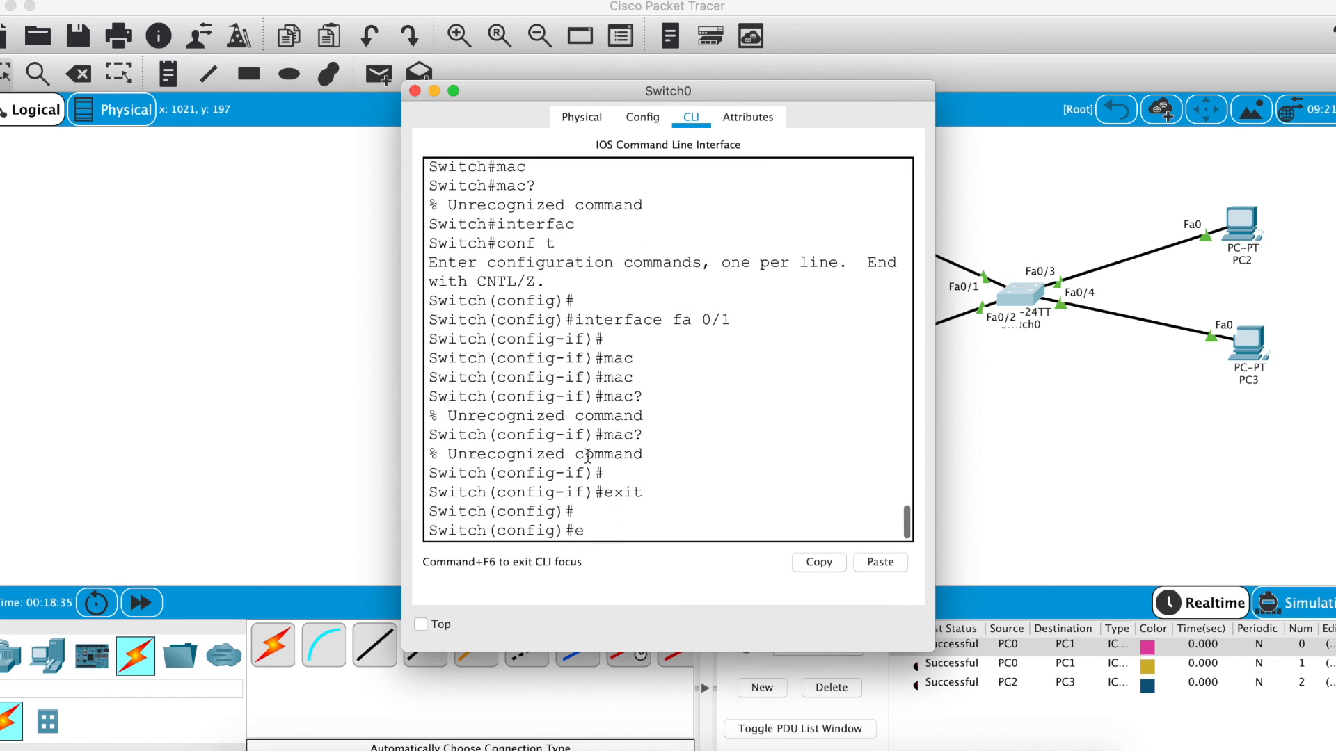
key(Return)
key(Return)
key(Return)
key(Return)
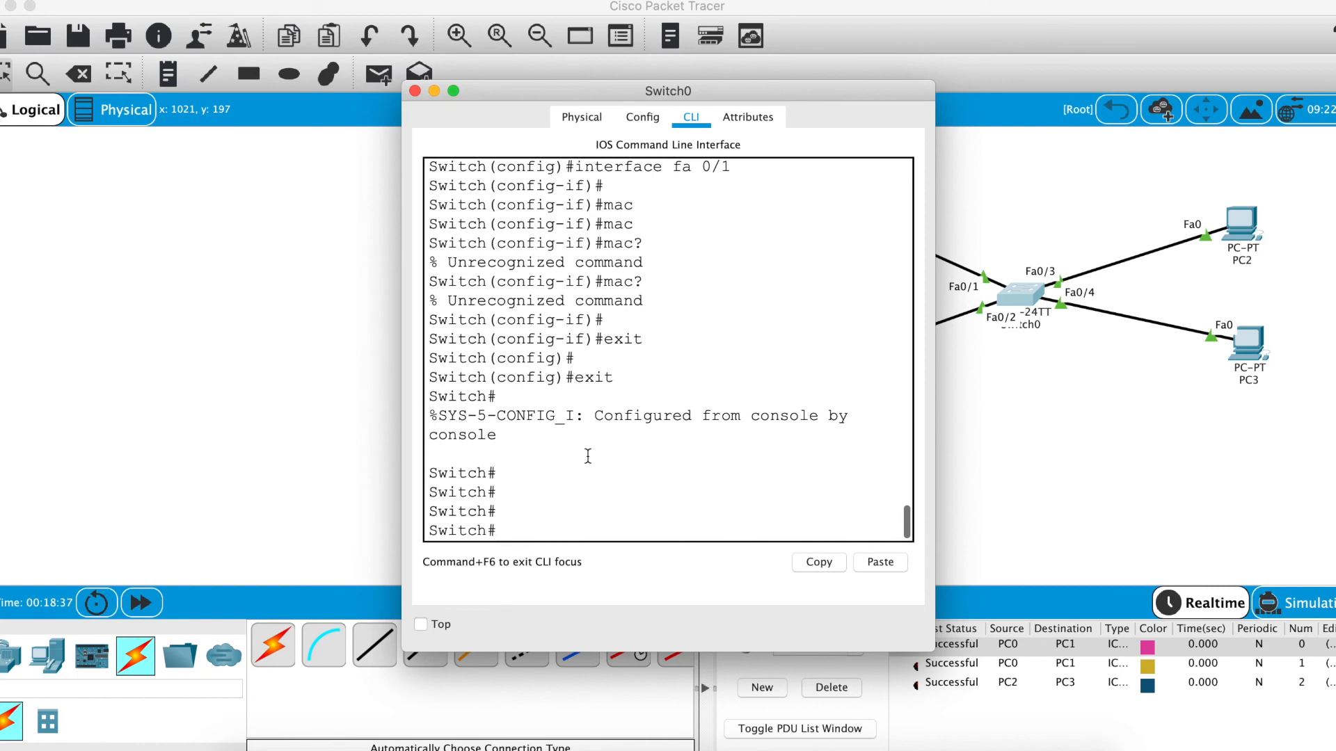
key(Return)
text(sp)
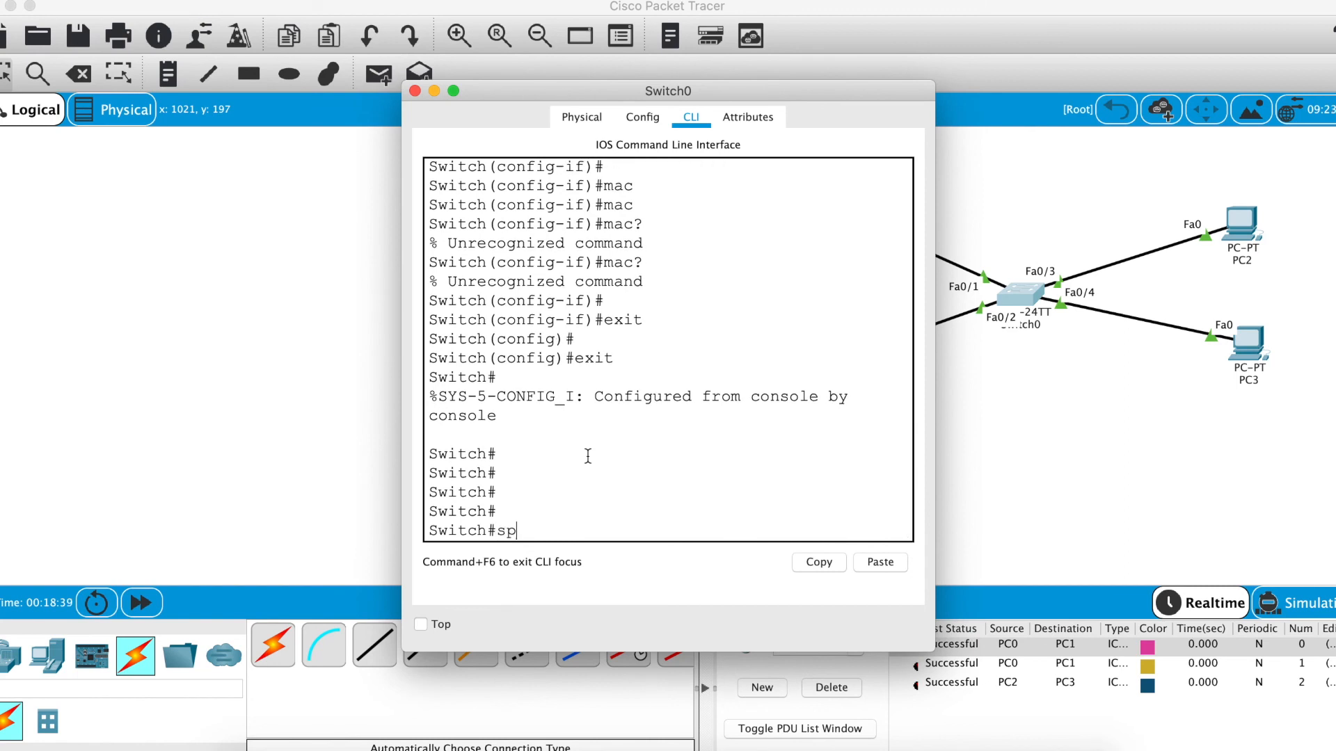
key(BackSpace)
key(BackSpace)
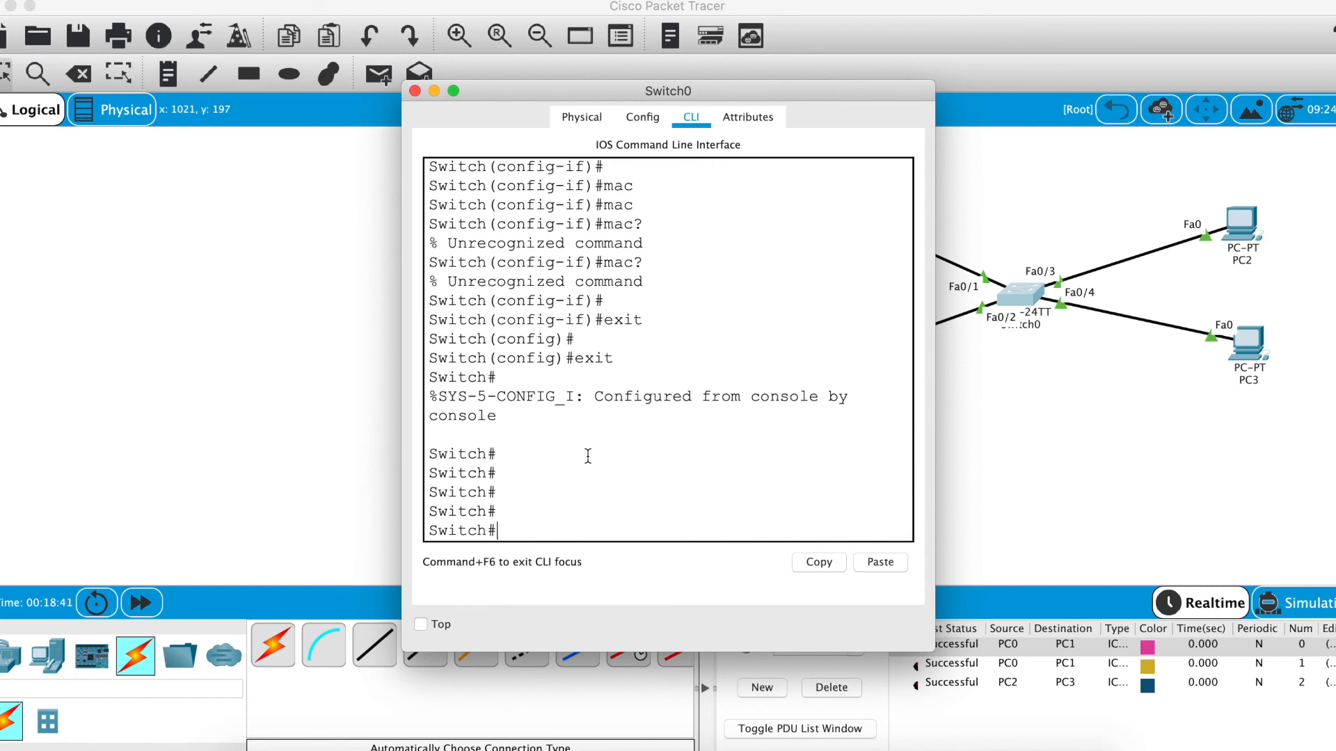